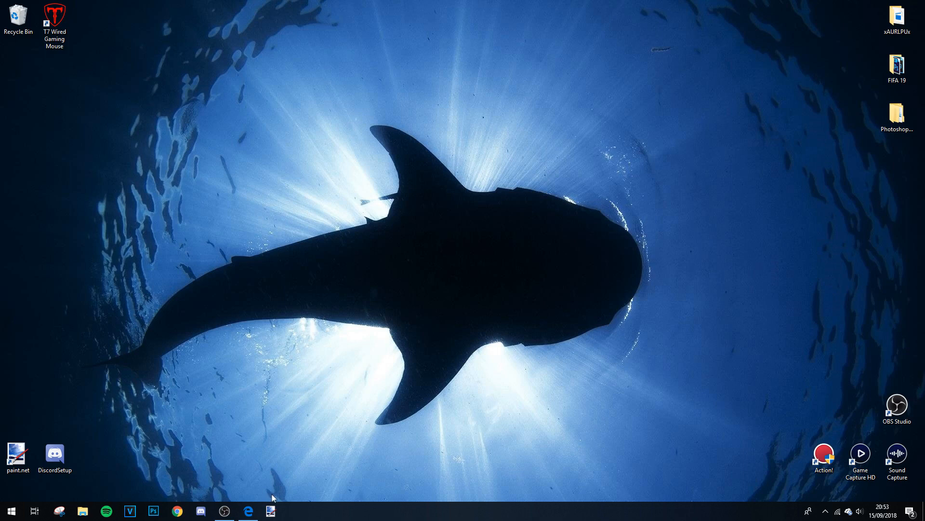
- Open paint.net, resize the blank image to 2560 × 1440 pixels without maintaining the aspect ratio, and place the Colors window below History
left_click(271, 511)
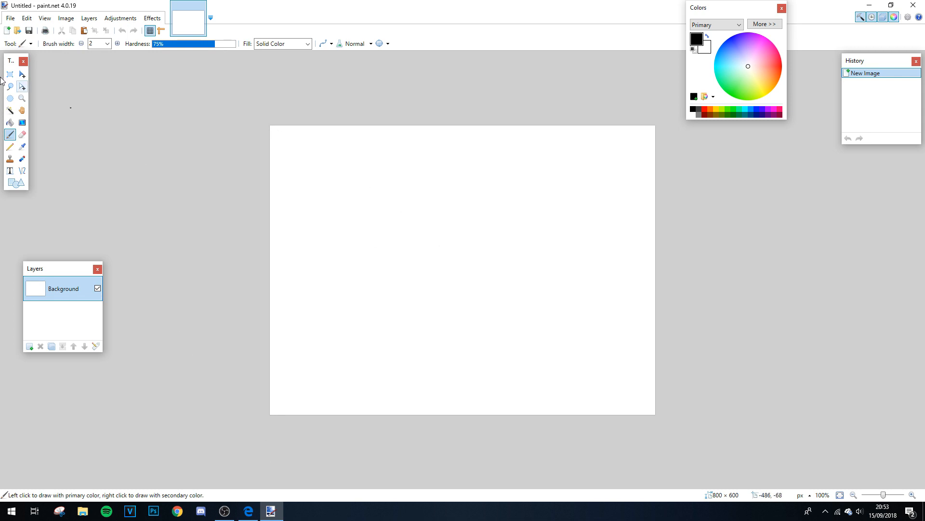
left_click(66, 18)
left_click(115, 43)
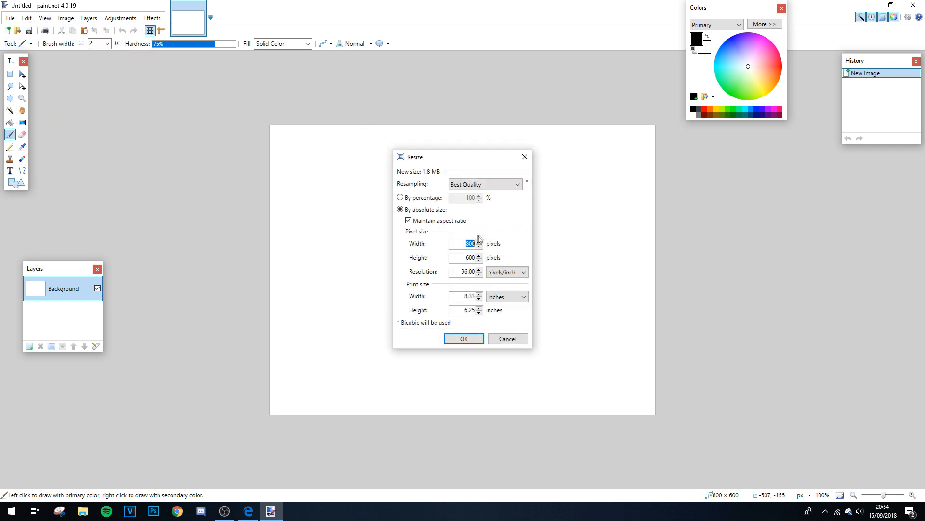
type("2560")
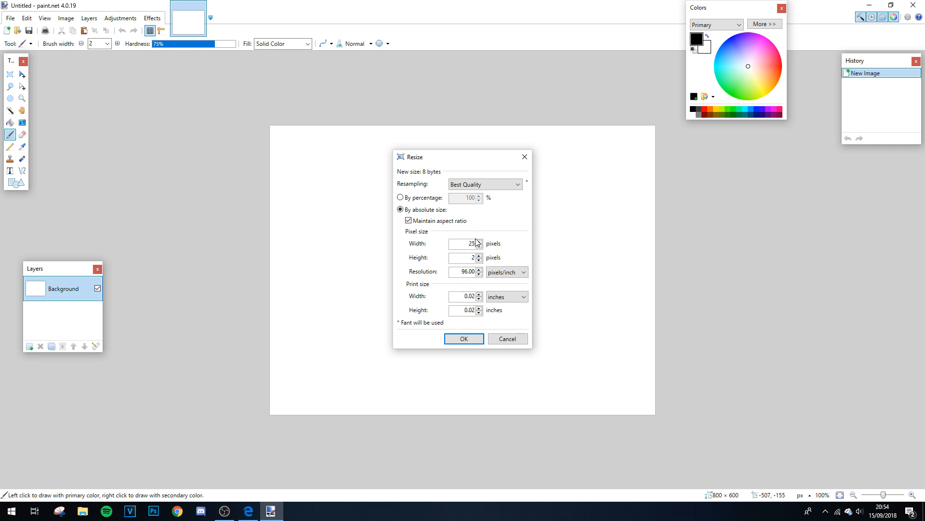
double_click(461, 257)
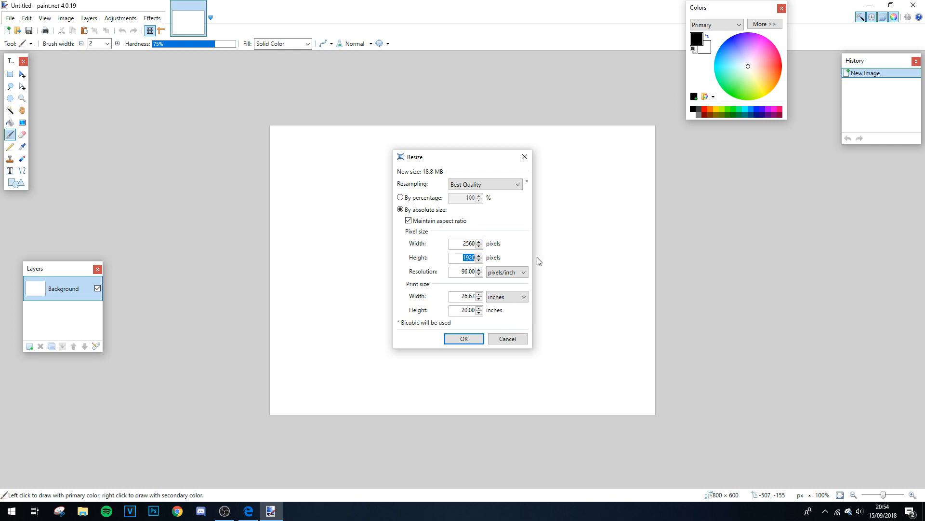
type("1440")
left_click(428, 221)
double_click(465, 243)
type("2560")
left_click(465, 339)
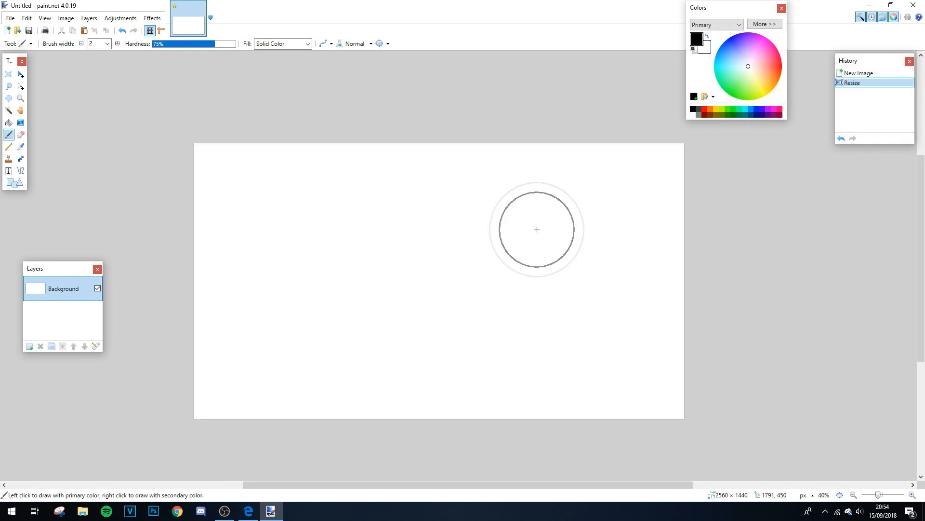
left_click_drag(746, 13, 873, 161)
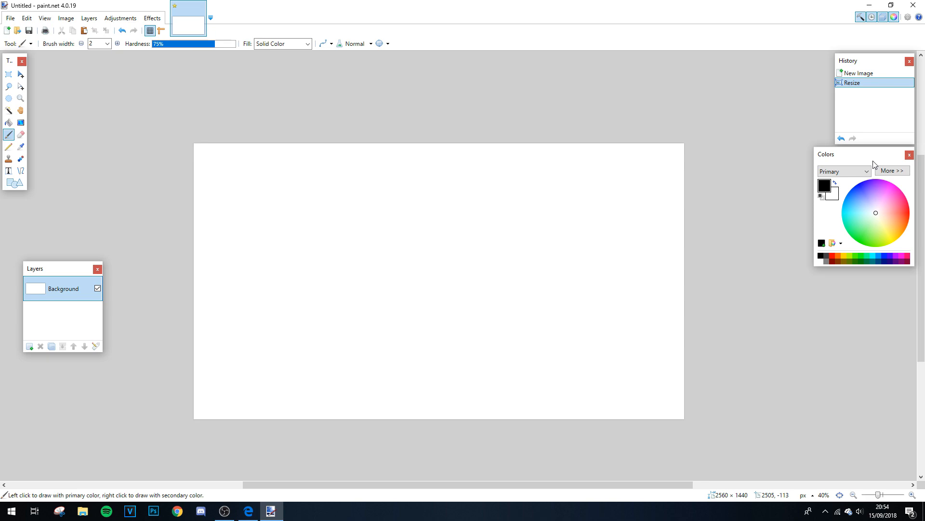
- Switch to the Edge browser and search for images of "youtube banner template" in a new tab
left_click(250, 511)
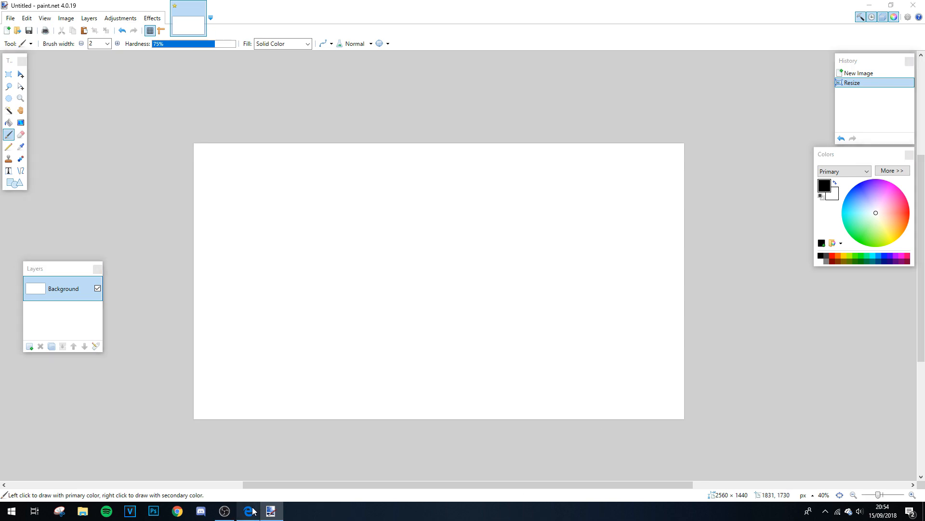
key("ctrl+t")
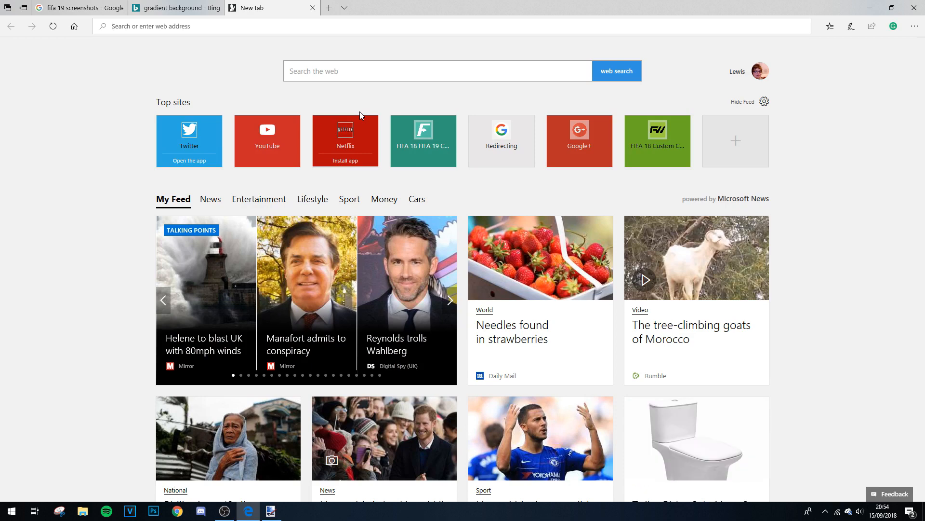
type("youtube")
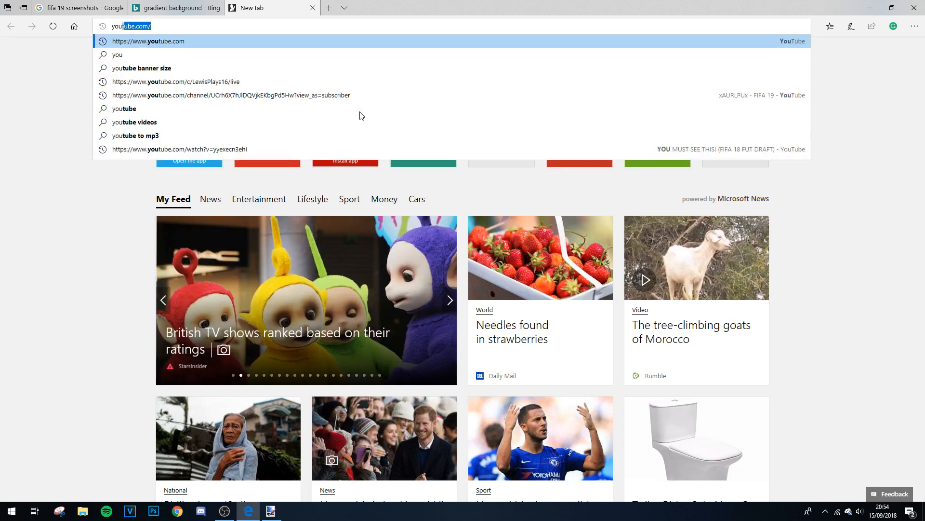
type(" banner")
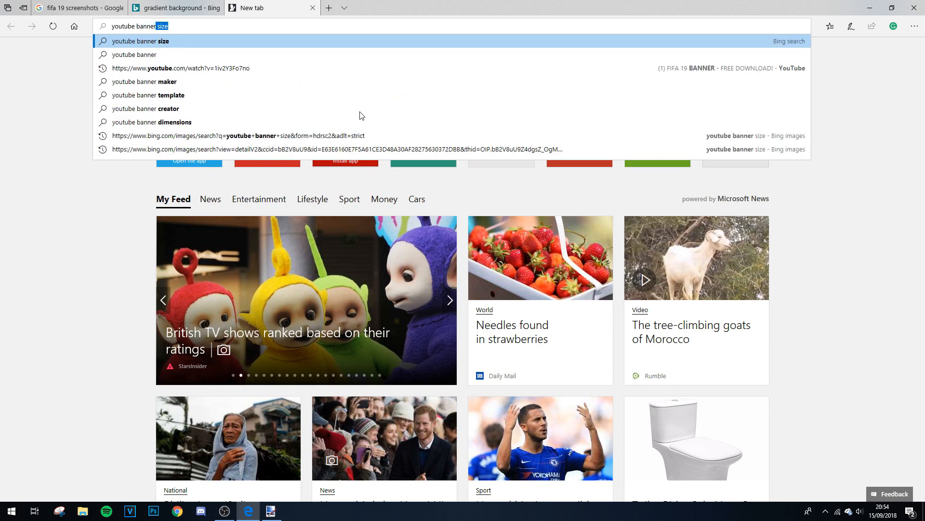
type(" tem[laye")
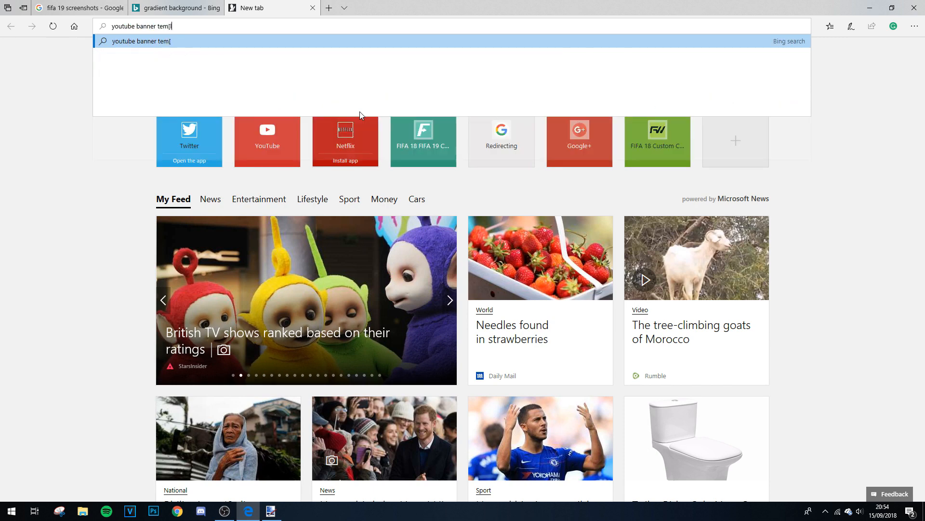
key("BackSpace")
key("BackSpace")
key("BackSpace")
key("BackSpace")
key("BackSpace")
type("plate")
key("Return")
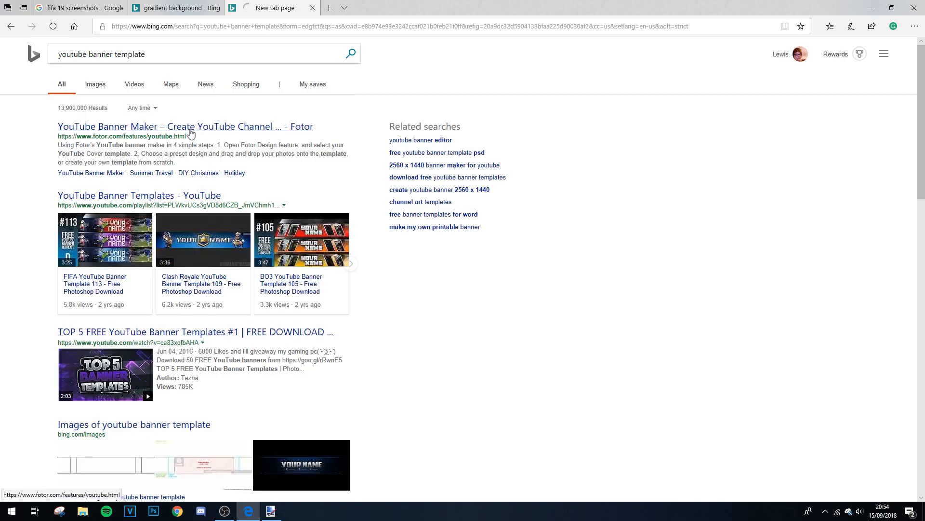
left_click(108, 87)
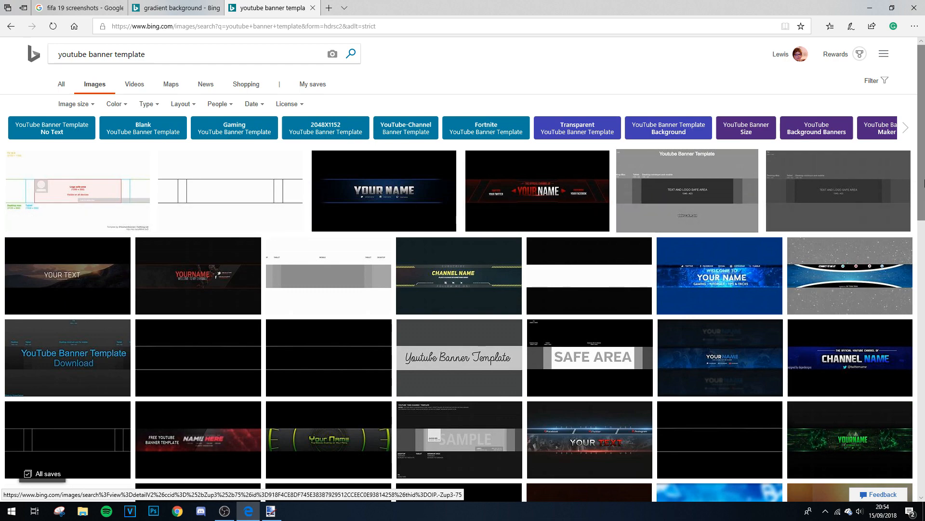
- Open the dark grey 2560 × 1440 template marked with the 1546 × 423 text and logo safe area and copy its image
left_click(783, 181)
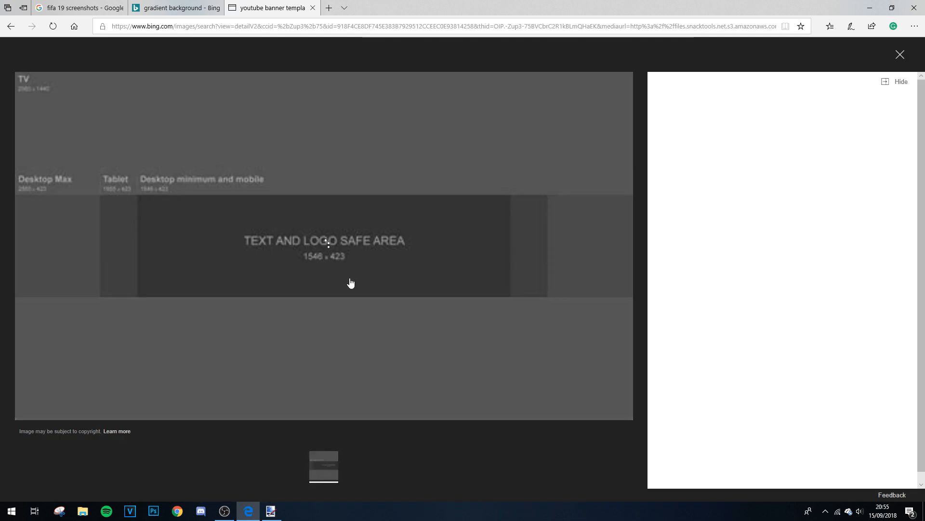
right_click(367, 288)
left_click(381, 364)
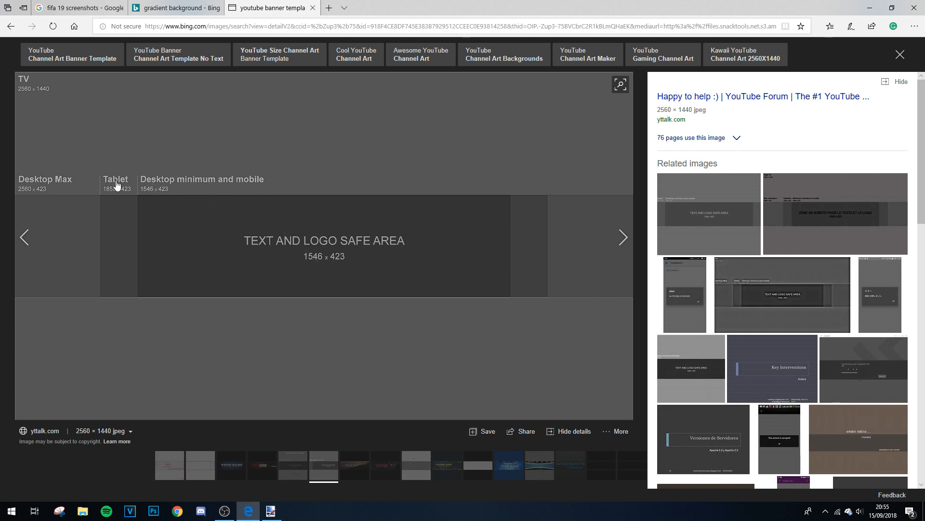
right_click(97, 185)
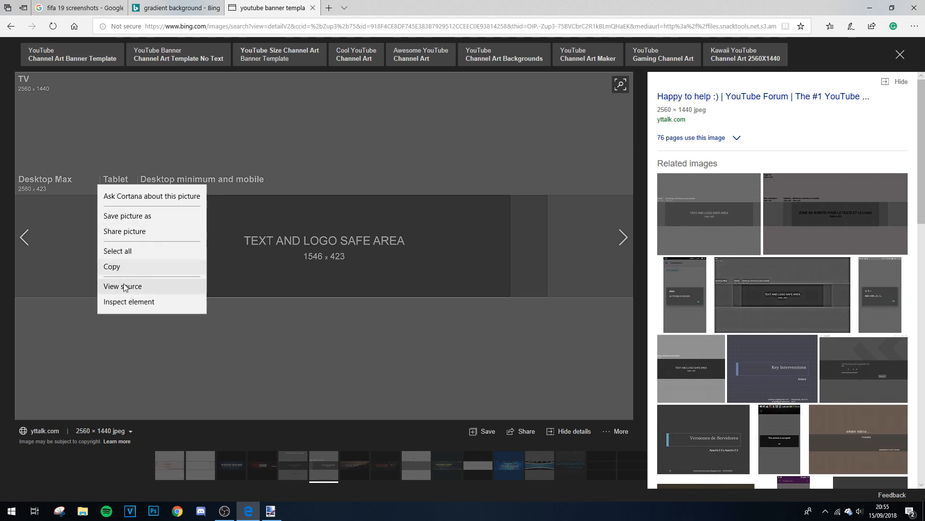
left_click(123, 267)
- Switch to paint.net, paste the copied banner template onto the Background layer and deselect it
left_click(271, 511)
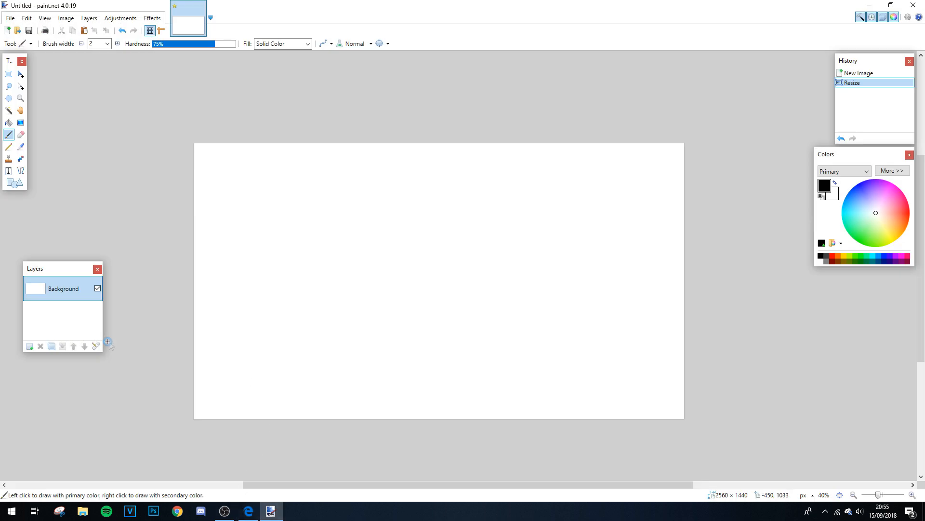
key("ctrl+v")
left_click(7, 73)
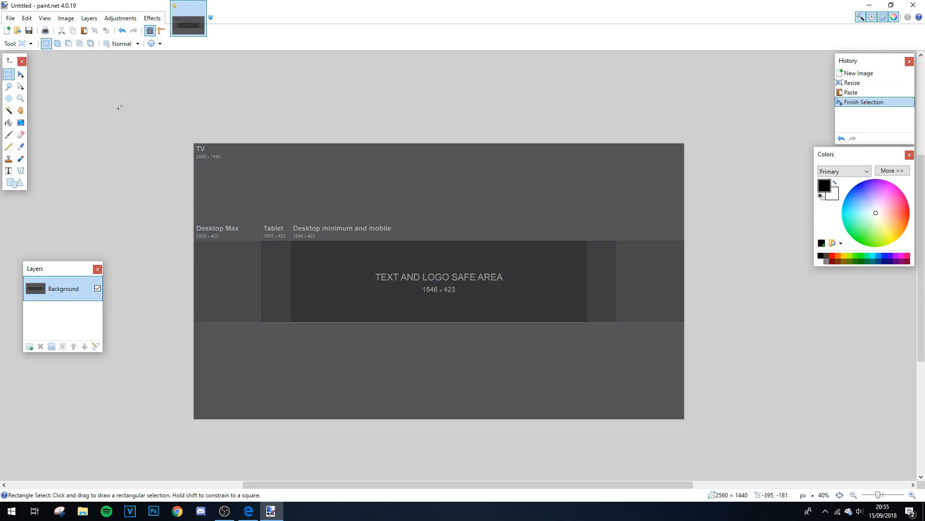
key("ctrl+d")
- Add a new layer above the template, and try a rectangular selection over the full-width desktop band before deselecting it
left_click(29, 346)
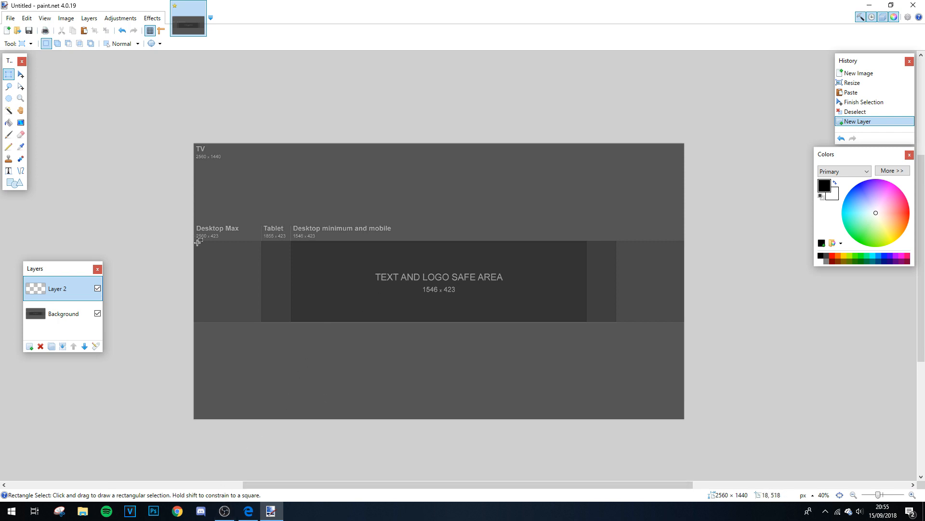
left_click_drag(192, 242, 766, 316)
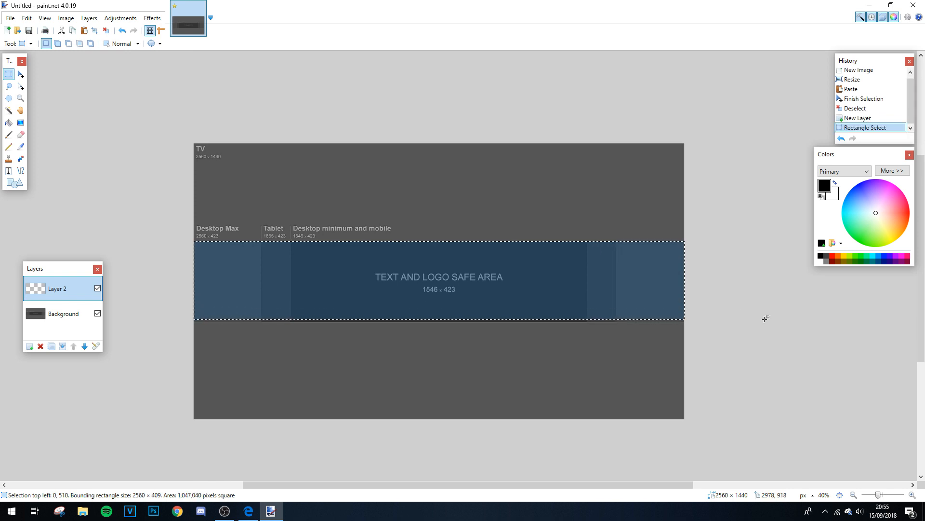
left_click(499, 314)
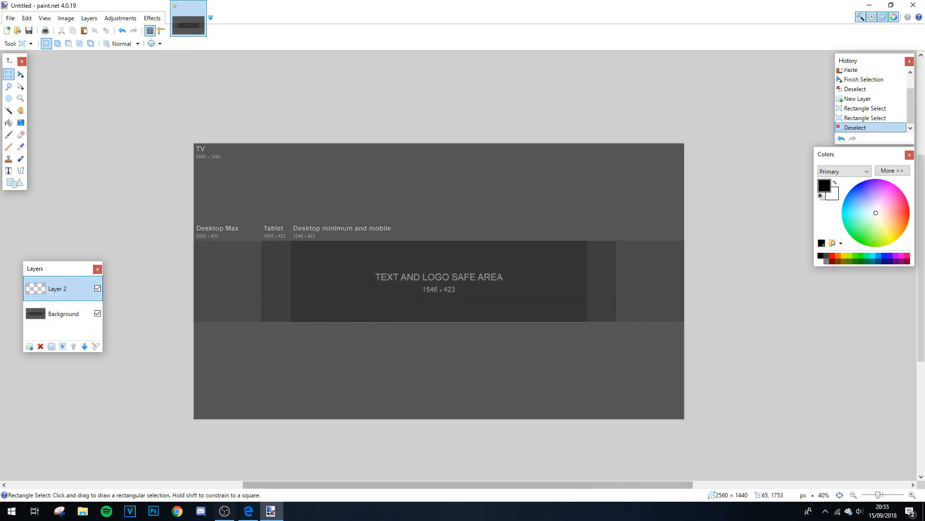
- Switch to the browser's FIFA 19 screenshots image results and copy the first picture, showing the number 10 player kicking the ball
left_click(248, 511)
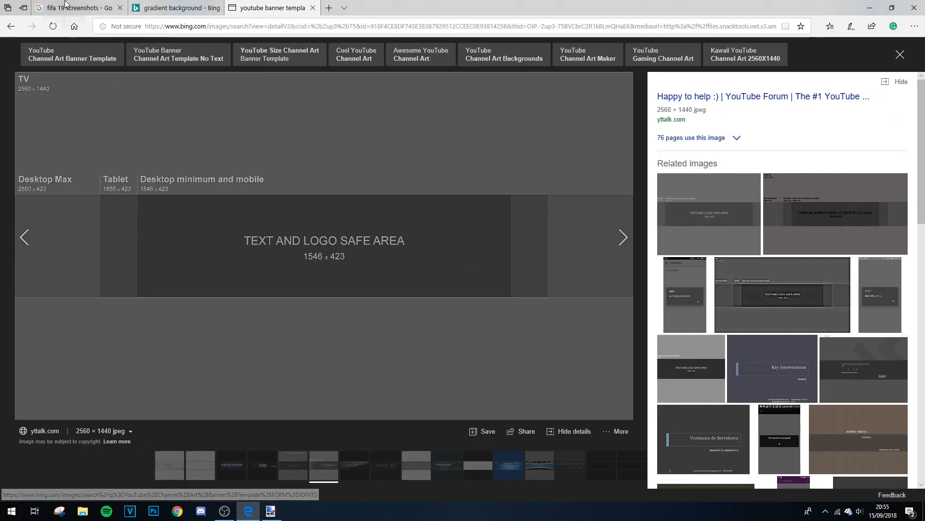
left_click(79, 8)
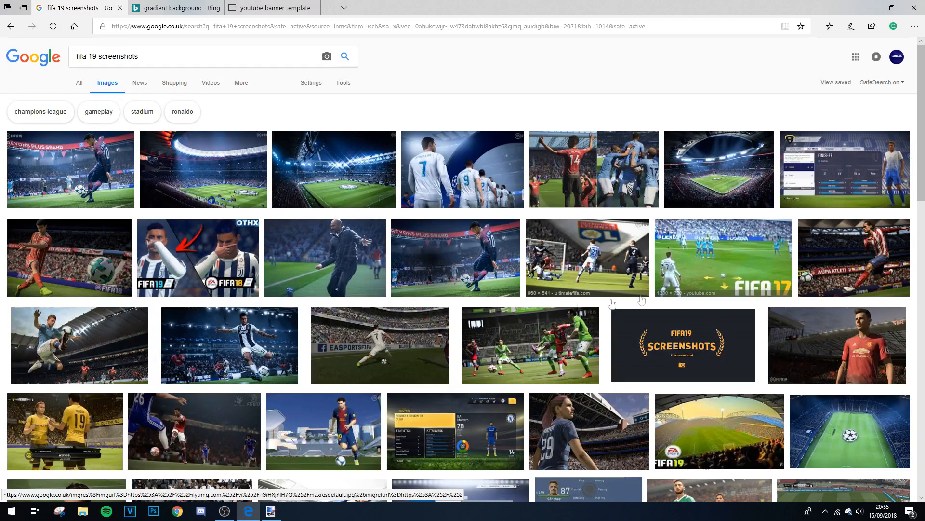
scroll(296, 297, "down", 9)
scroll(296, 296, "down", 3)
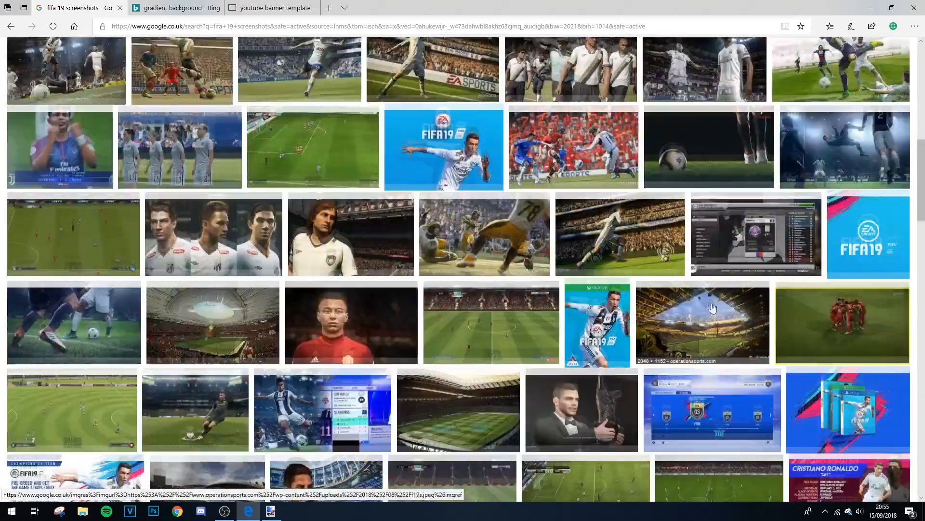
scroll(874, 267, "up", 9)
scroll(874, 268, "up", 3)
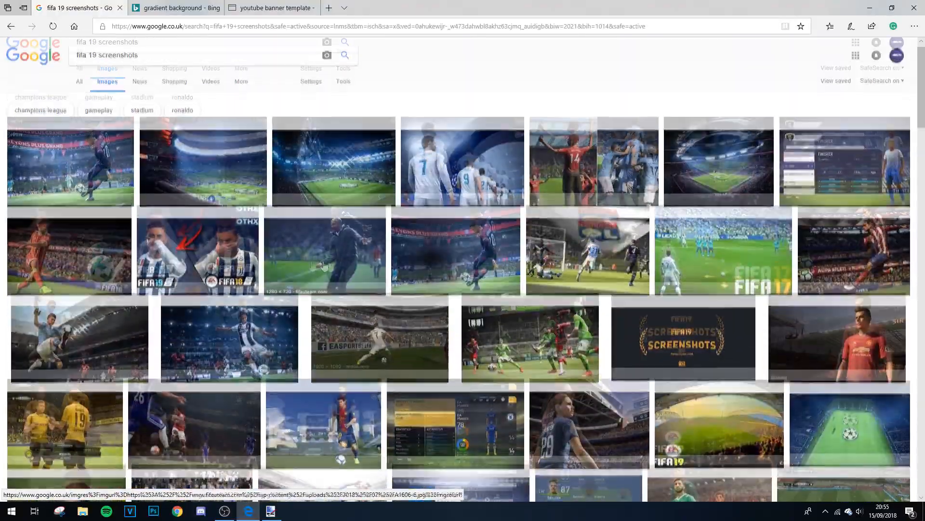
left_click(89, 178)
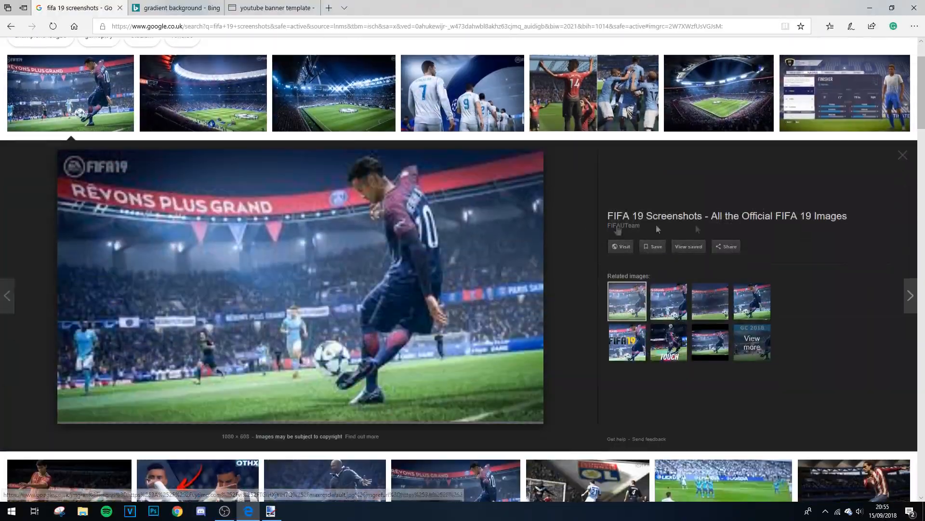
right_click(466, 289)
left_click(488, 239)
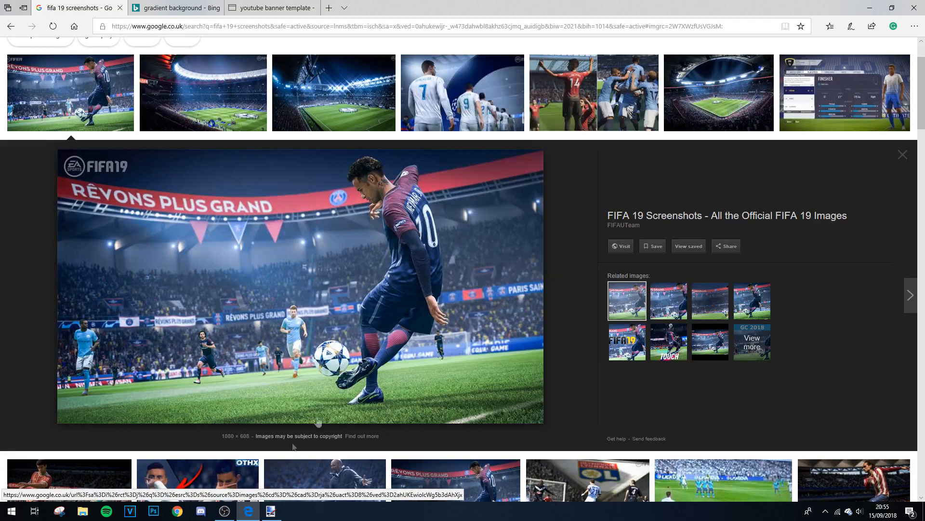
- Switch to paint.net and paste the copied FIFA 19 picture onto Layer 2
left_click(271, 511)
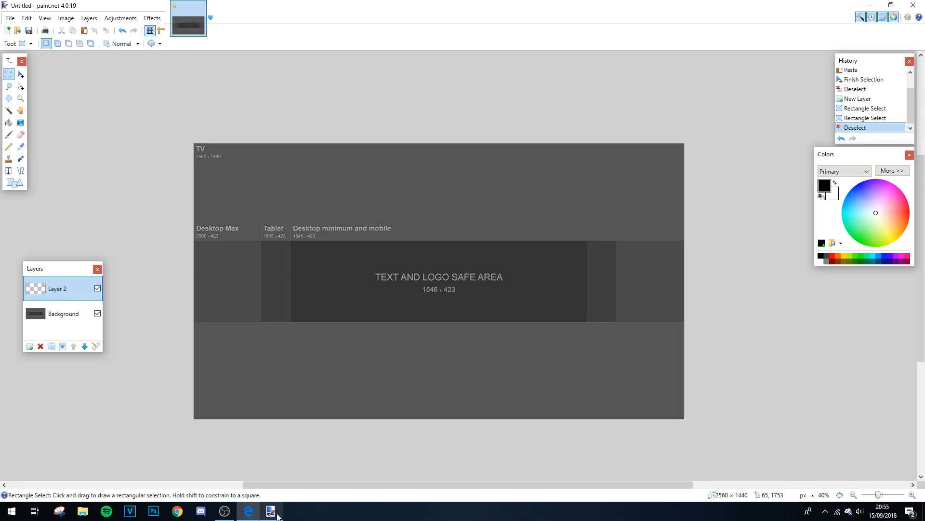
left_click(42, 339)
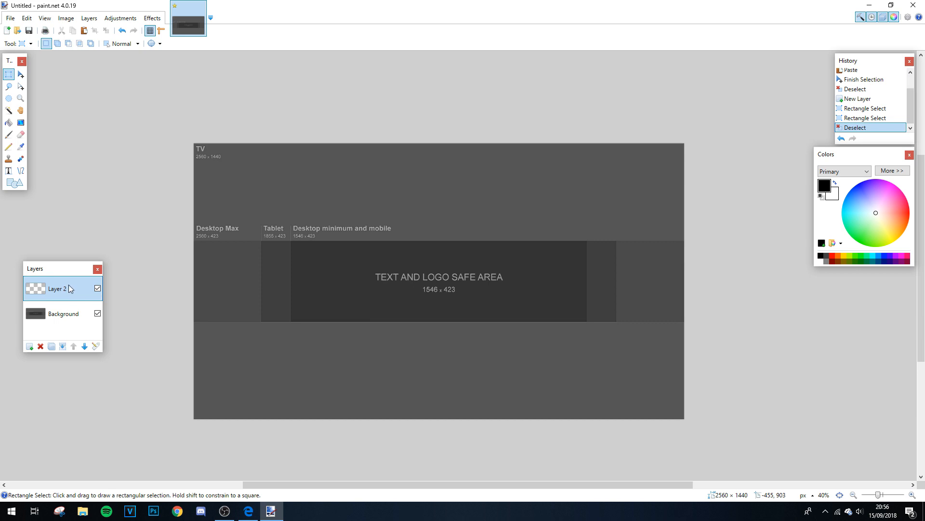
key("ctrl+v")
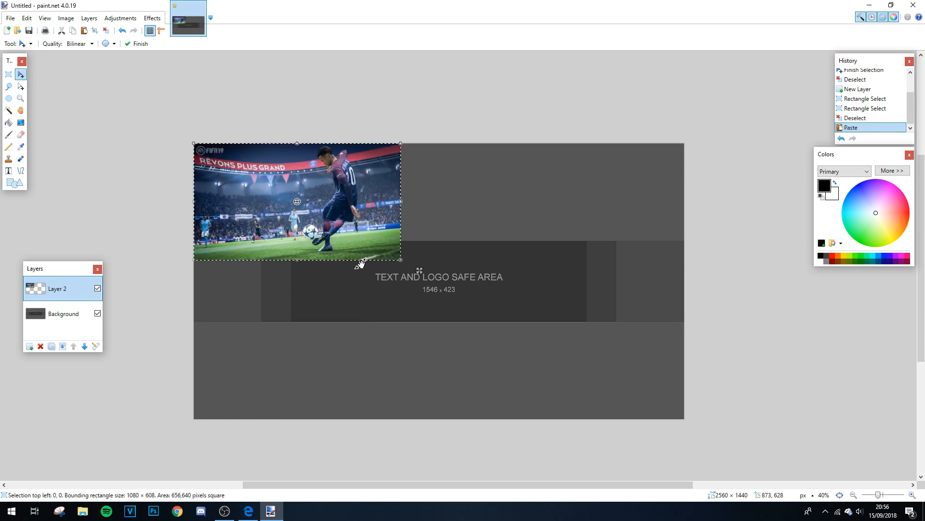
- Tilt the pasted picture clockwise by about 8.76° and shrink it to roughly the height of the desktop band
left_click_drag(419, 270, 560, 312)
left_click_drag(507, 277, 644, 314)
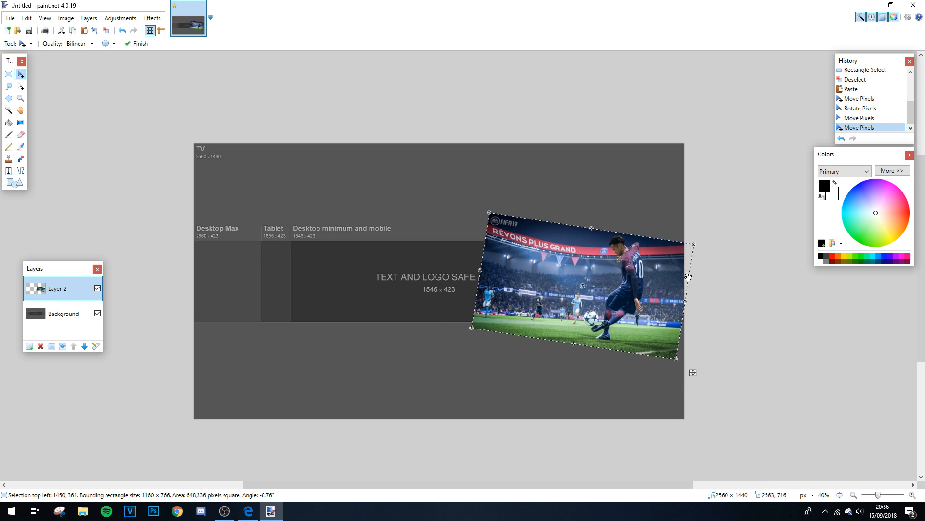
left_click_drag(697, 247, 612, 266)
left_click_drag(615, 367, 670, 355)
left_click_drag(671, 258, 675, 291)
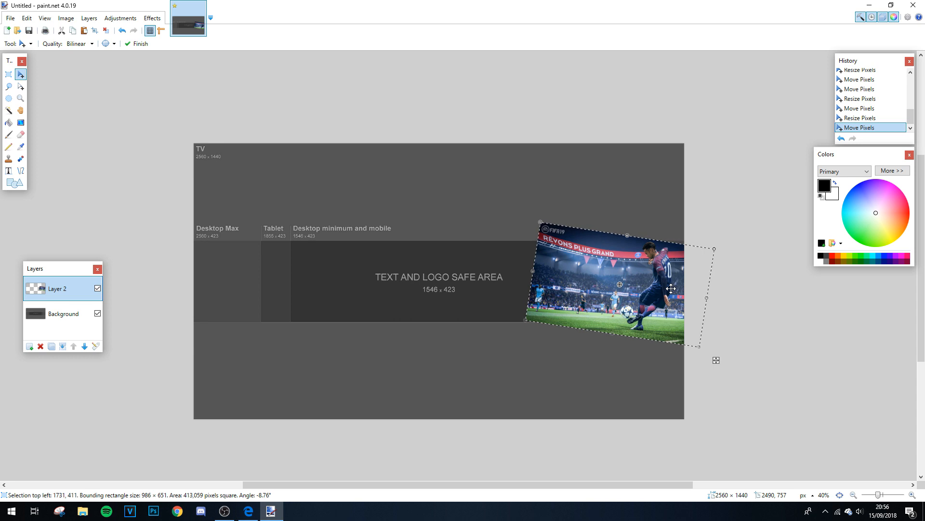
- Move the tilted picture to the left end of the desktop band, with the player inside the canvas, and deselect it
left_click_drag(651, 292, 236, 287)
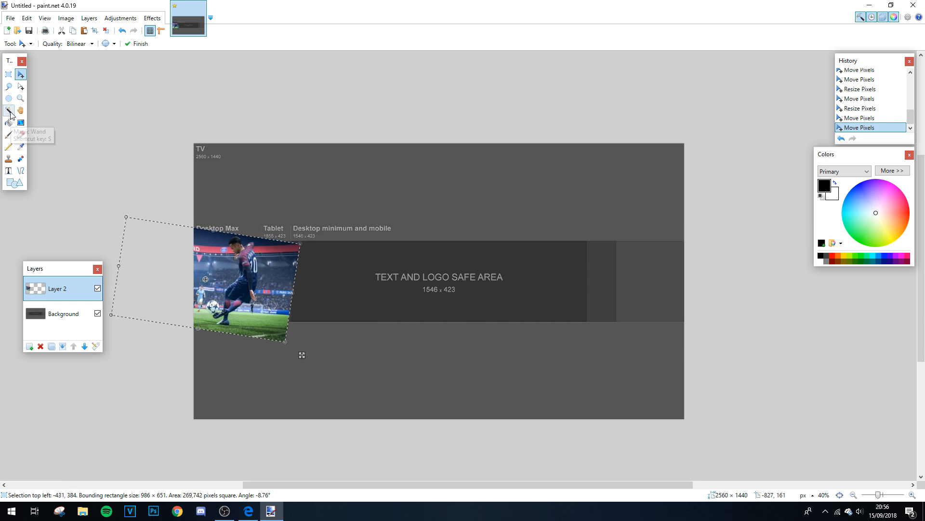
left_click(8, 75)
key("ctrl+d")
- With Layer 2 active, try to select the full-width strip above the desktop band, from the canvas's top-left corner, 2560 × 506 pixels
left_click(61, 310)
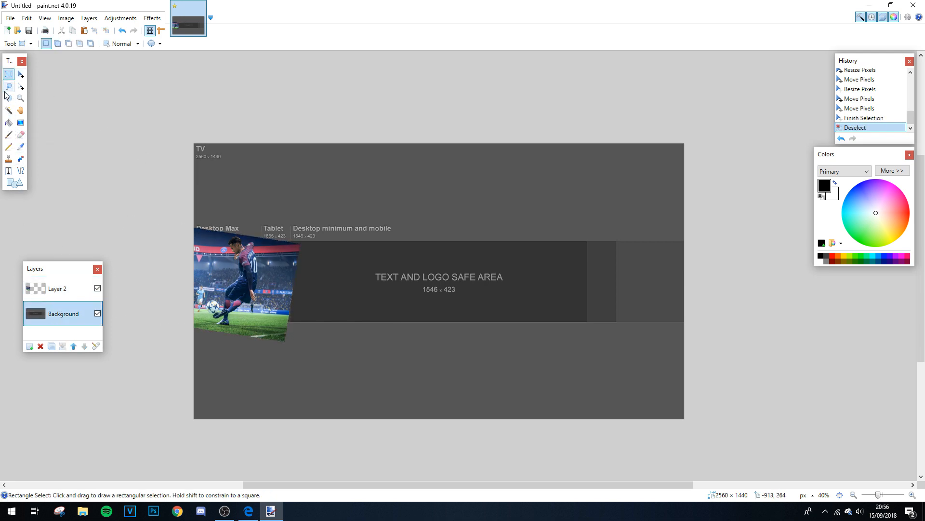
scroll(225, 246, "up", 3)
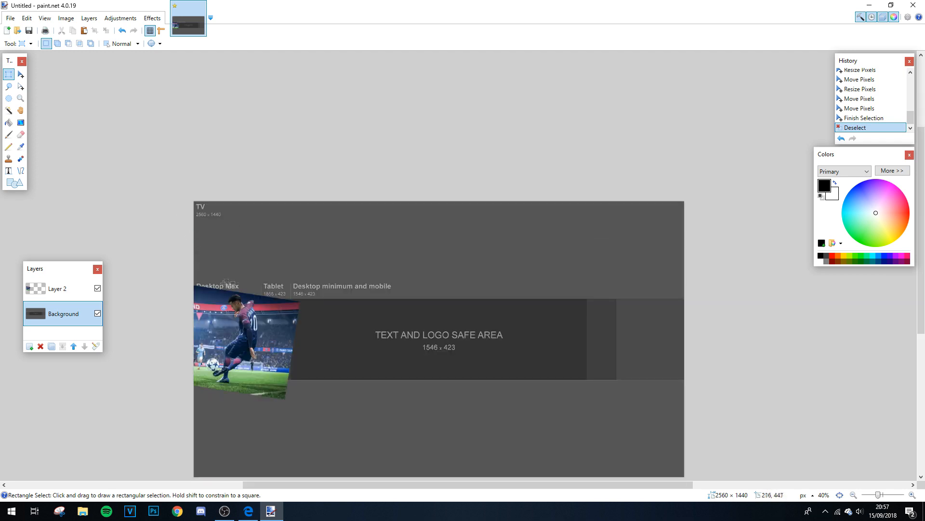
left_click(58, 282)
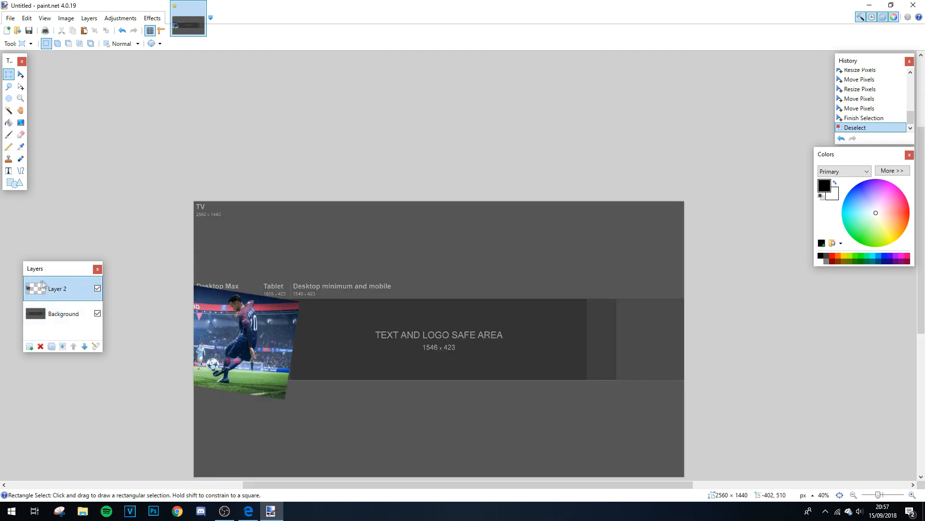
scroll(243, 301, "up", 3)
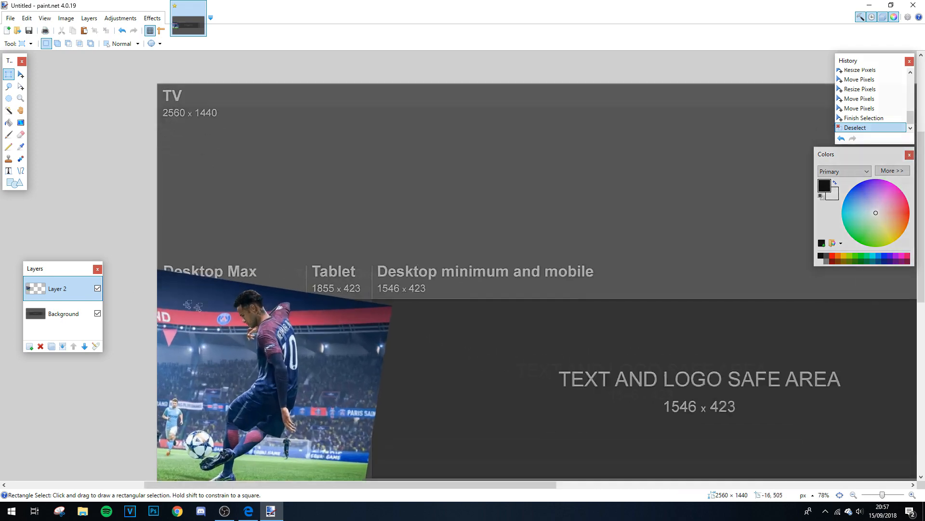
scroll(129, 170, "up", 3)
scroll(162, 218, "up", 8)
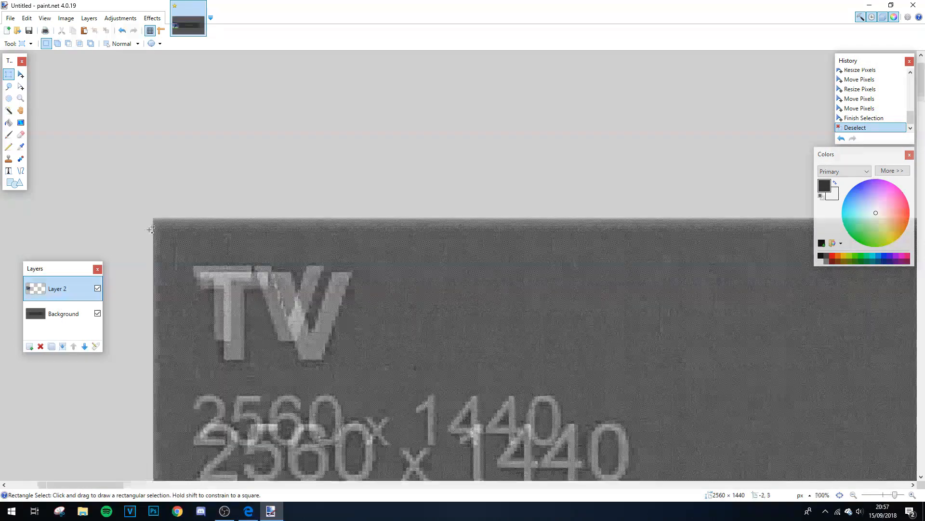
scroll(295, 271, "down", 8)
left_click_drag(295, 272, 436, 401)
scroll(734, 402, "down", 6)
left_click_drag(734, 403, 915, 431)
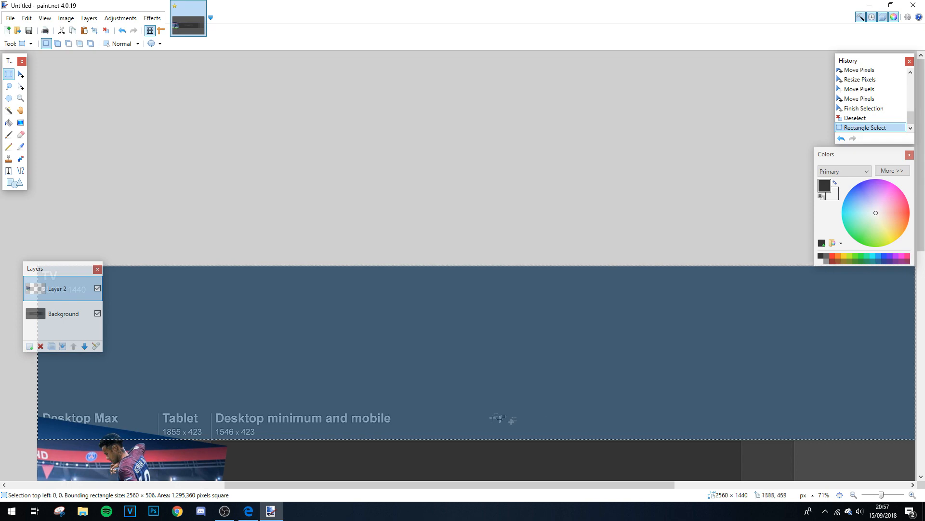
- Check the selection's lower edge against the desktop band's upper border and clear the selection
scroll(501, 418, "down", 5)
scroll(481, 409, "down", 3, "ctrl")
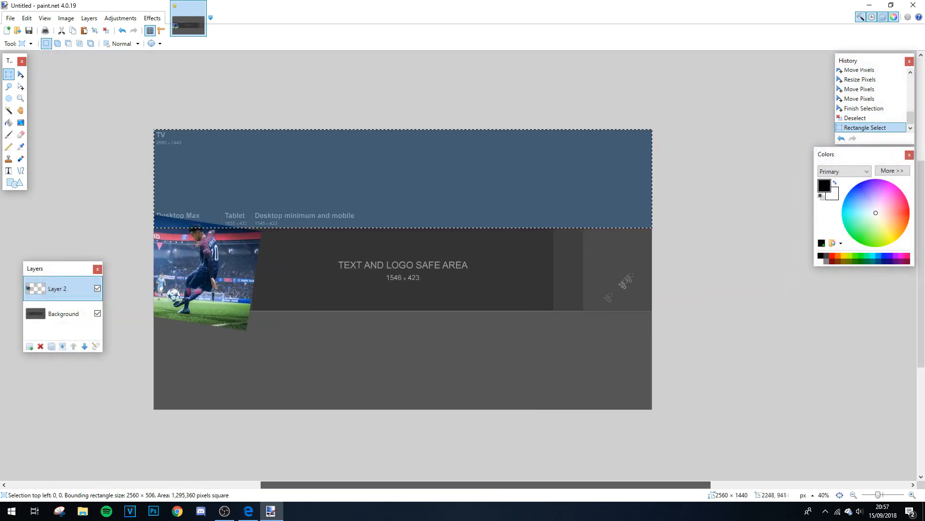
scroll(625, 282, "up", 8, "ctrl")
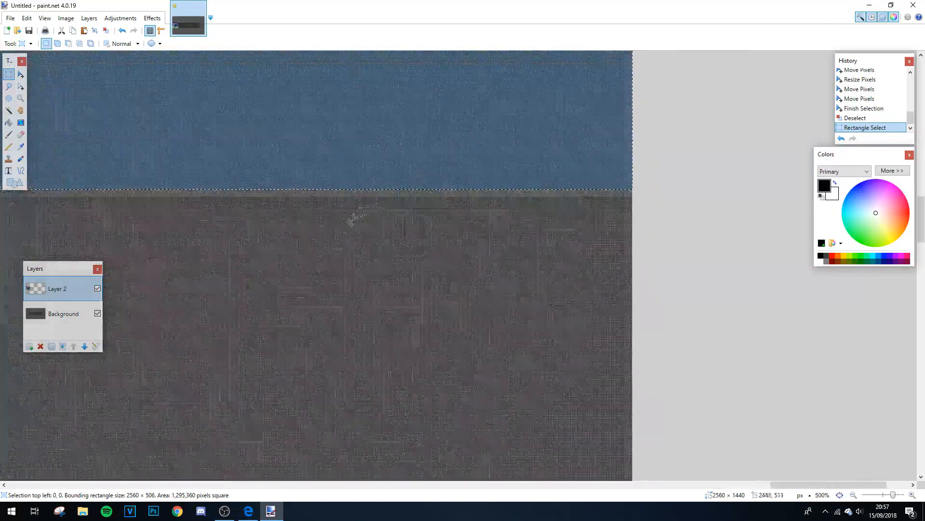
scroll(378, 434, "down", 7, "ctrl")
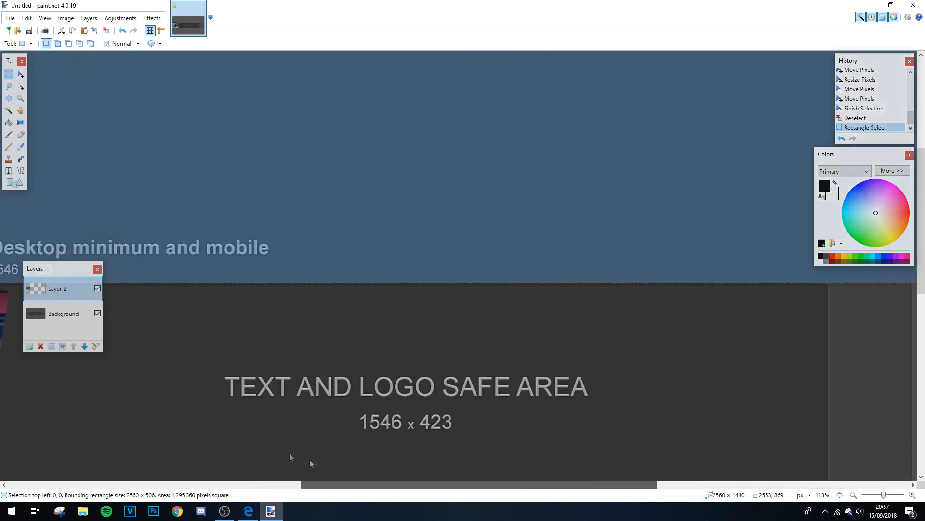
scroll(276, 331, "up", 6, "ctrl")
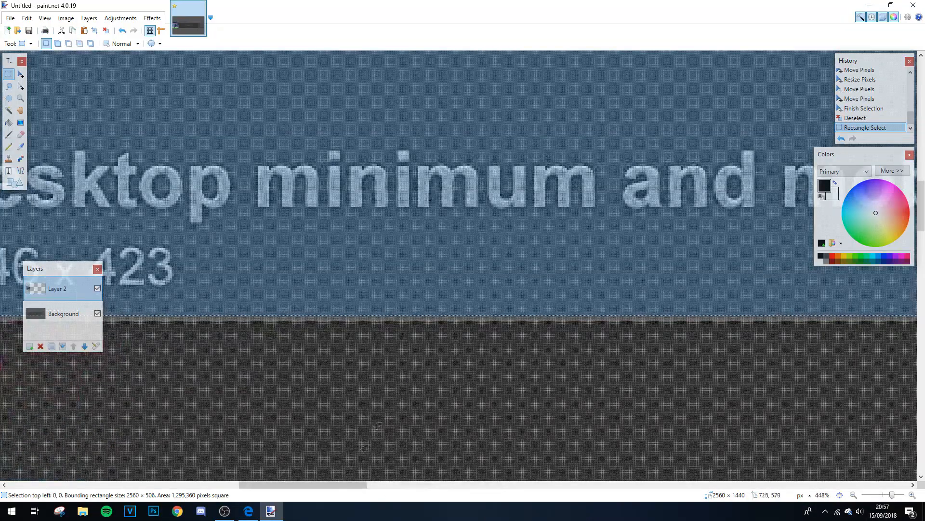
scroll(365, 448, "down", 3, "ctrl")
left_click(361, 466)
- Select the full-width strip above the desktop band, 2560 × 509 pixels, ending exactly at the band's upper border
left_click_drag(429, 472, 812, 424)
scroll(622, 380, "up", 1)
scroll(615, 381, "up", 2, "ctrl")
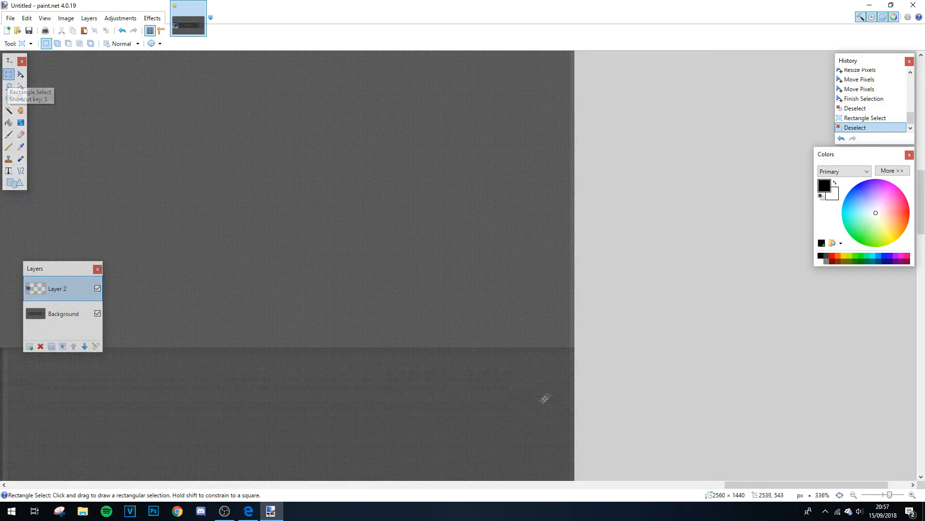
scroll(577, 339, "up", 10, "ctrl")
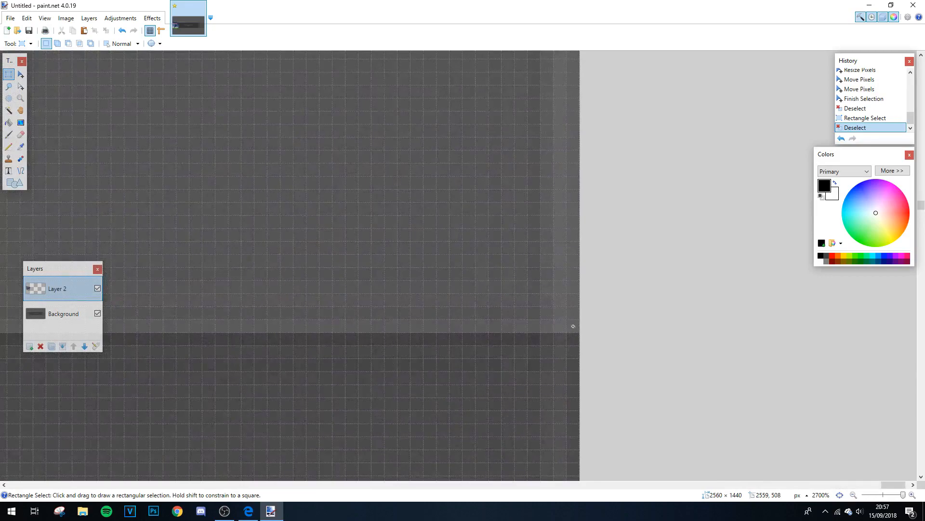
scroll(400, 282, "down", 10, "ctrl")
left_click_drag(440, 270, 0, 44)
scroll(9, 54, "down", 6)
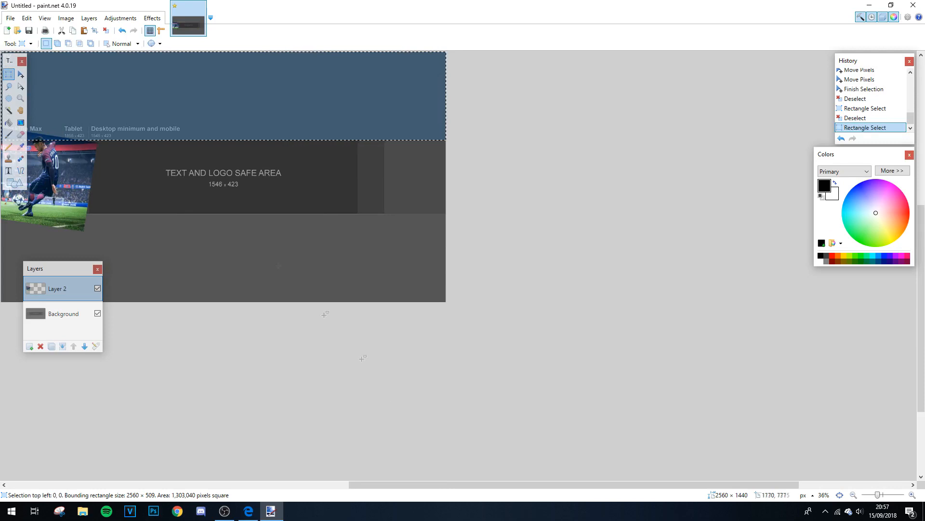
- Add the full-width strip below the desktop band to the selection, from the canvas's bottom-right corner to the band's lower border
left_click_drag(453, 484, 322, 484)
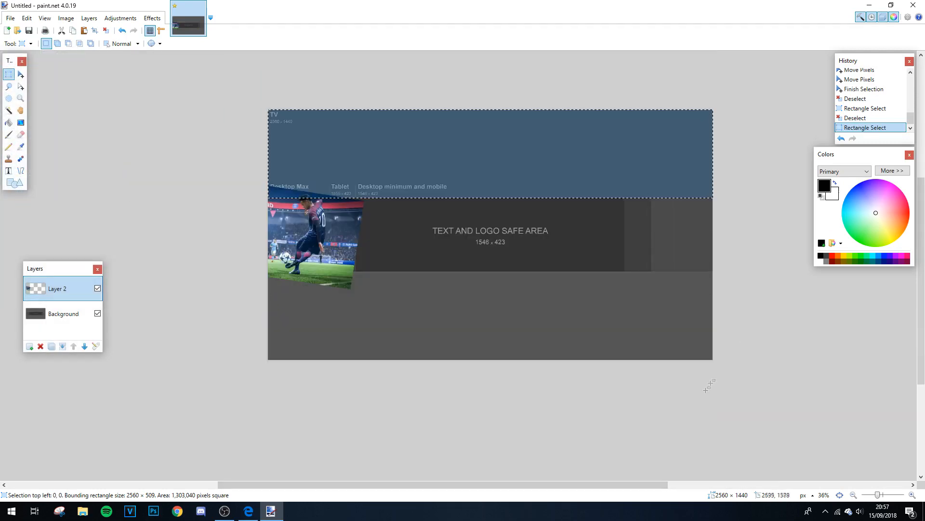
scroll(622, 446, "up", 3, "ctrl")
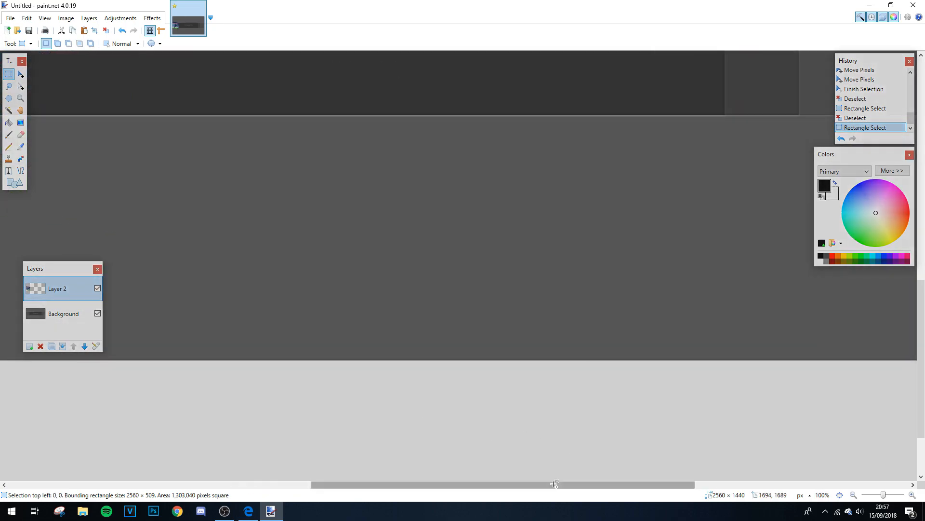
scroll(674, 409, "up", 10, "ctrl")
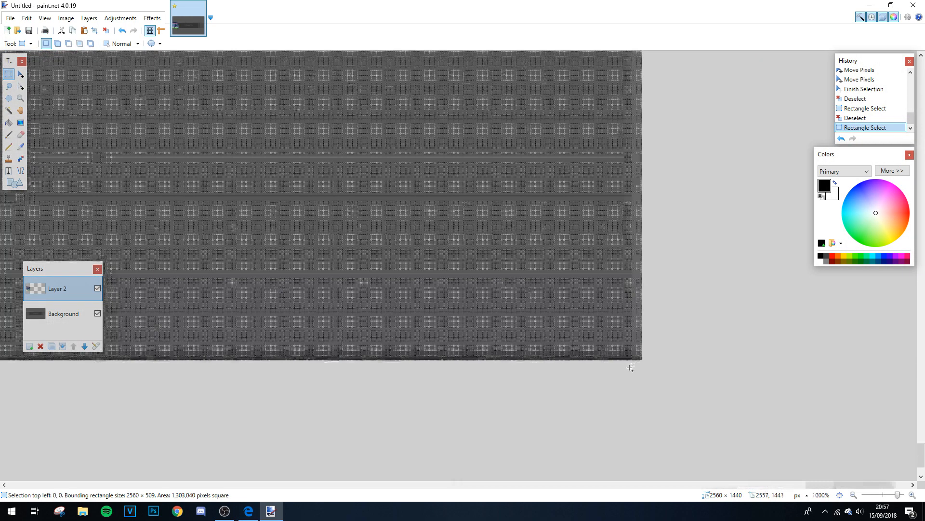
scroll(447, 244, "down", 10, "ctrl")
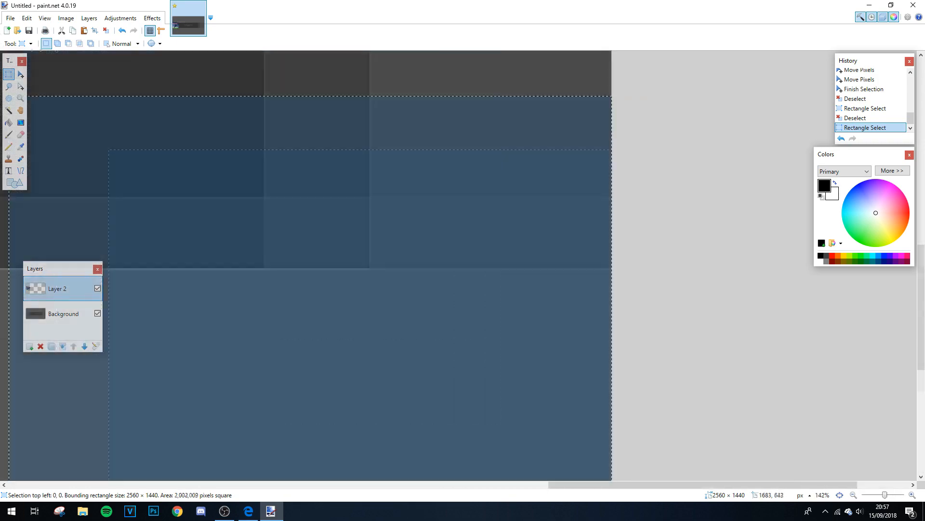
left_click_drag(41, 50, 1, 438)
scroll(14, 444, "up", 3, "ctrl")
scroll(1, 440, "up", 1, "ctrl")
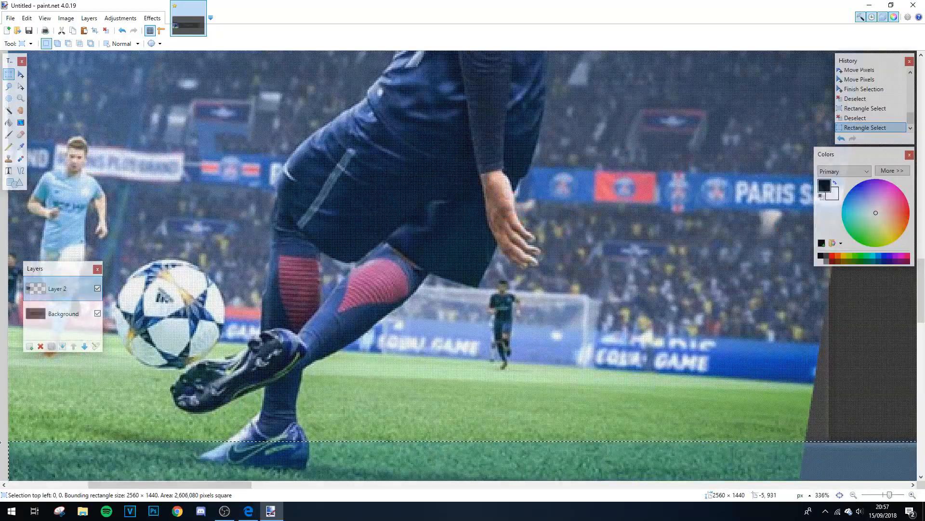
left_click_drag(1, 438, 1, 441)
scroll(193, 370, "down", 6, "ctrl")
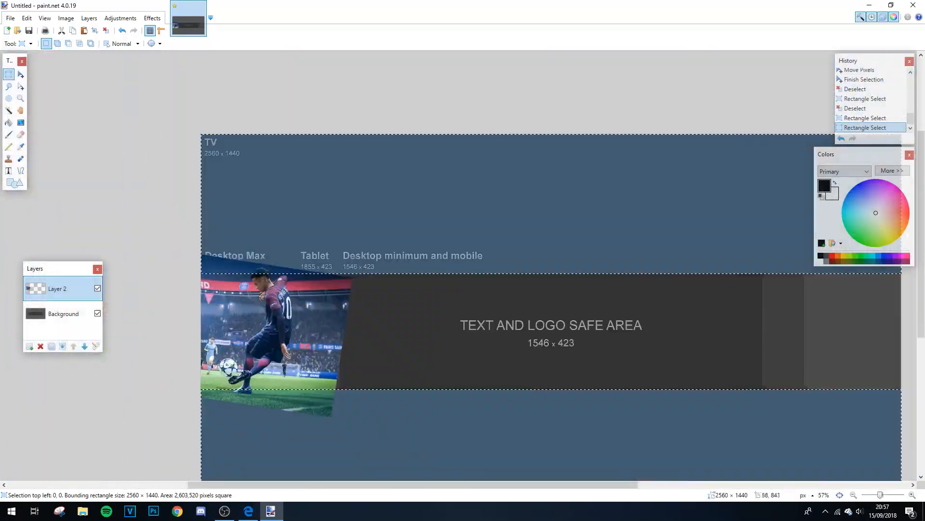
- Erase the parts of the Layer 2 picture that lie in the selected strips above and below the desktop band
scroll(225, 366, "down", 2)
scroll(258, 269, "up", 1)
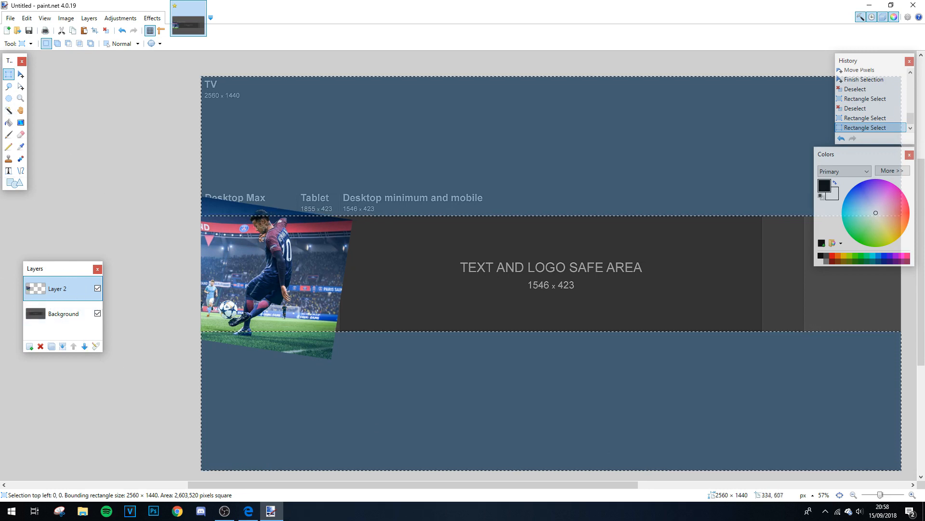
key("Delete")
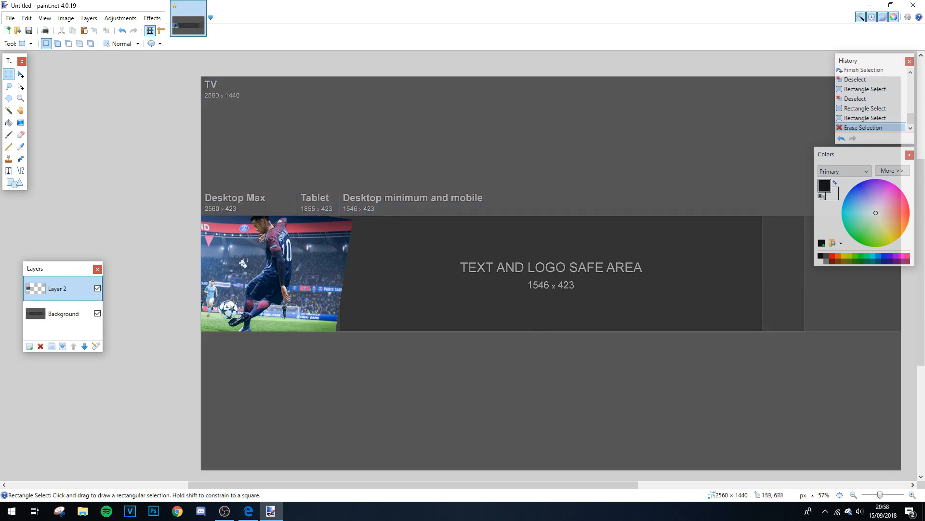
scroll(246, 261, "up", 5)
scroll(395, 217, "down", 4)
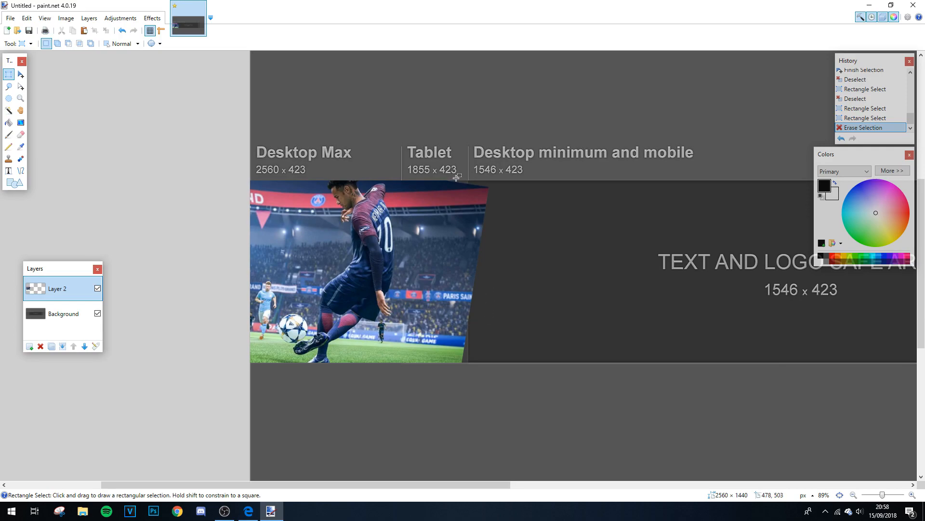
scroll(469, 182, "up", 3)
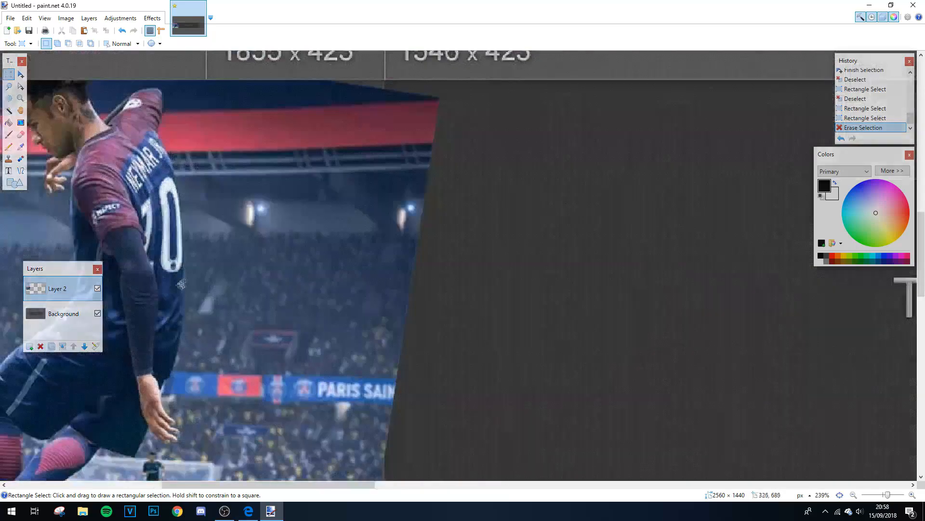
scroll(430, 273, "down", 3)
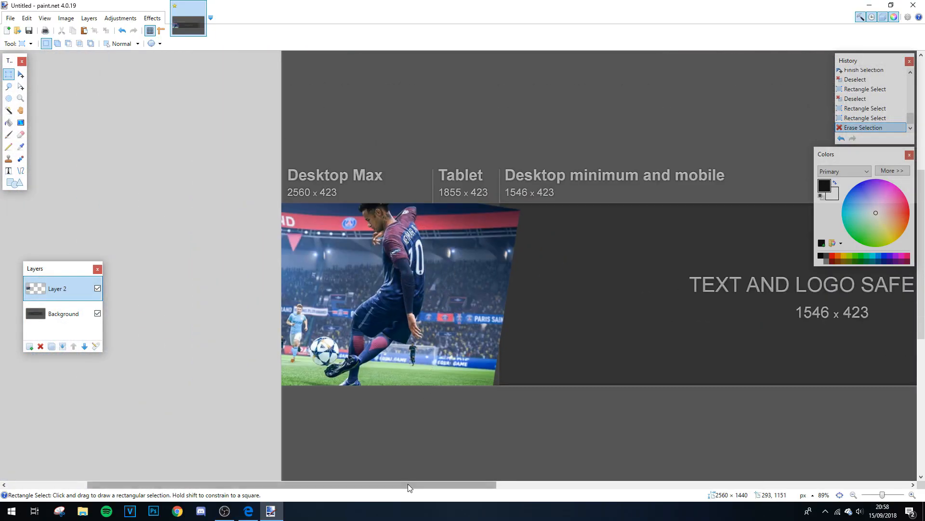
scroll(366, 407, "right", 5)
scroll(314, 410, "up", 2)
scroll(314, 420, "down", 2)
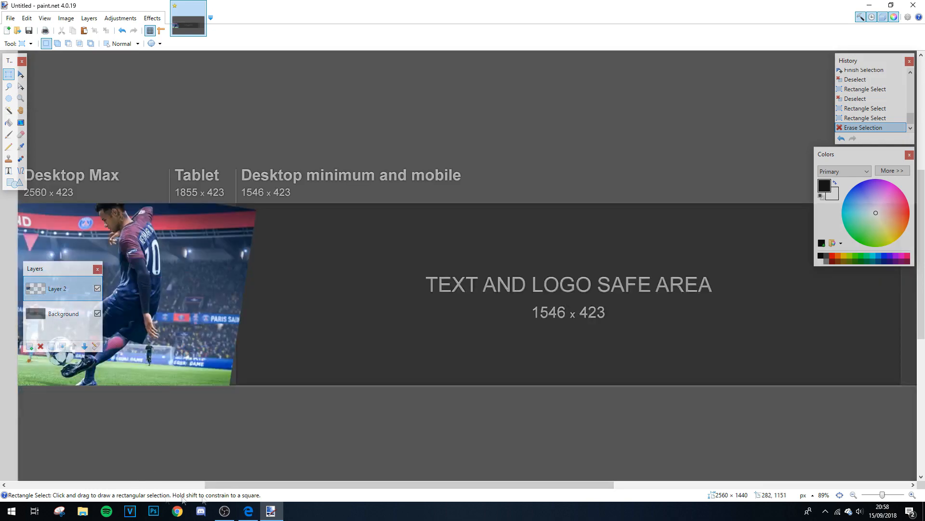
- Switch to the browser's FIFA 19 image results and copy the picture of the player in the red Manchester United Chevrolet shirt
left_click(250, 511)
scroll(357, 293, "up", 2)
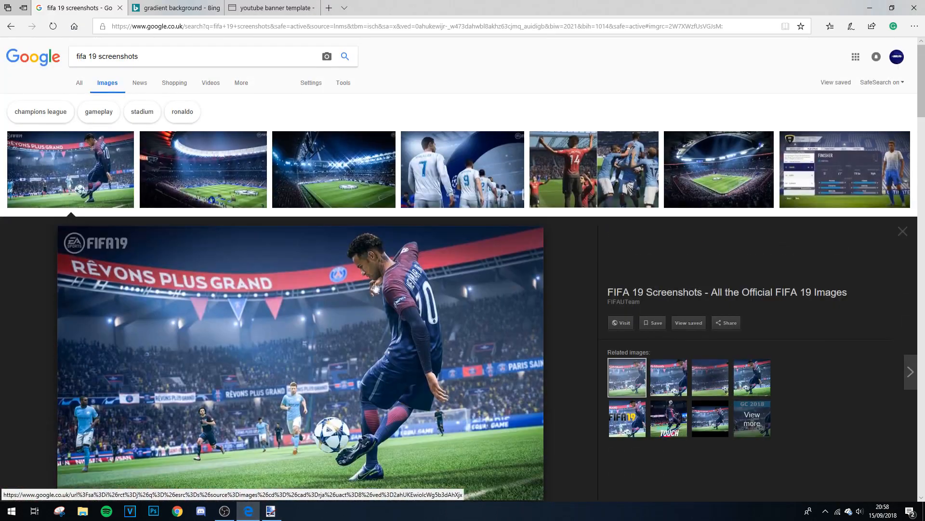
scroll(409, 268, "down", 8)
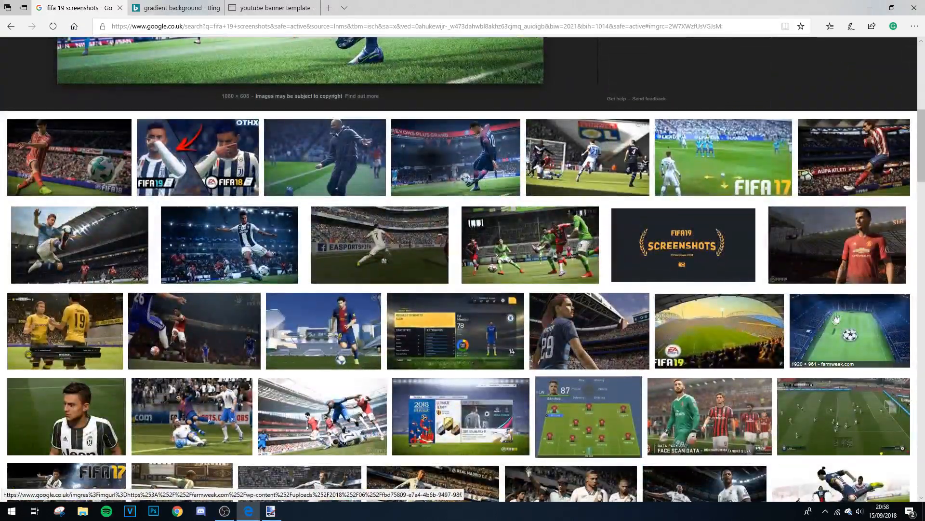
left_click(861, 241)
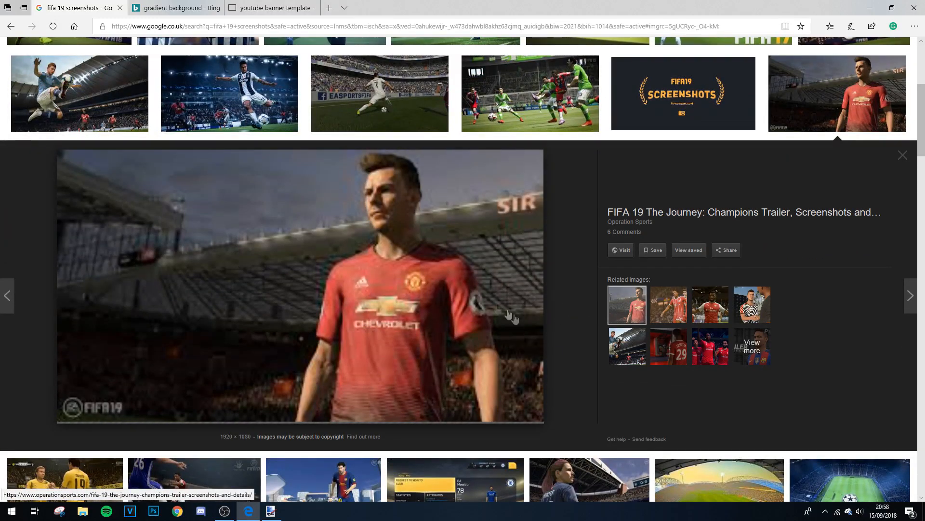
right_click(300, 248)
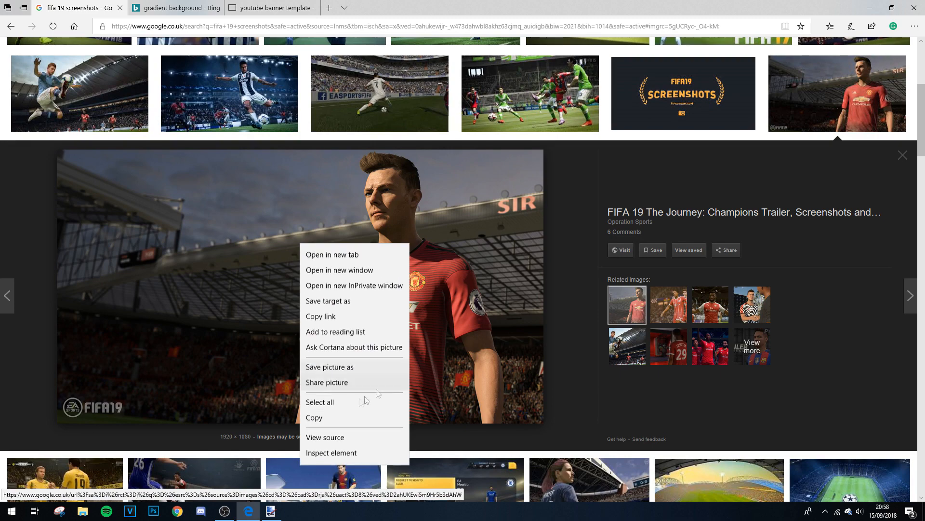
left_click(333, 418)
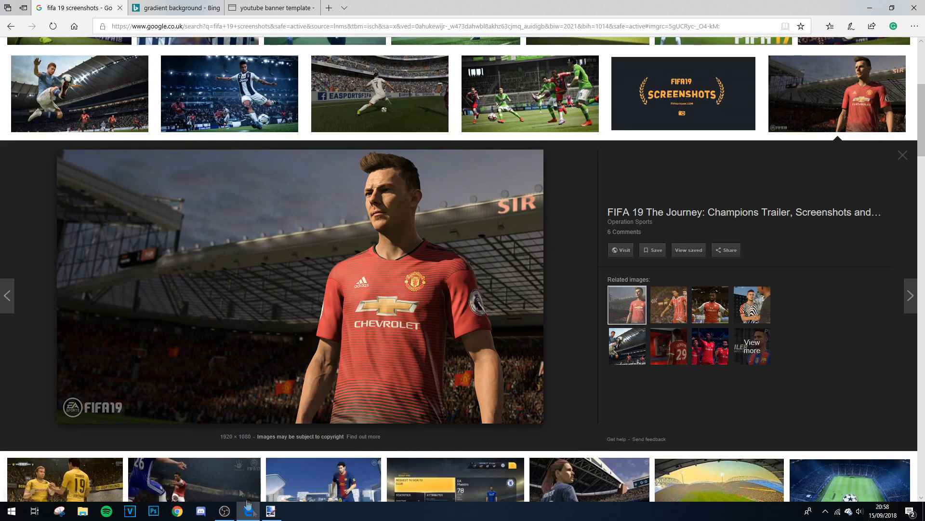
- Switch to paint.net and add a new layer between the Background and Layer 2
left_click(271, 511)
left_click(62, 314)
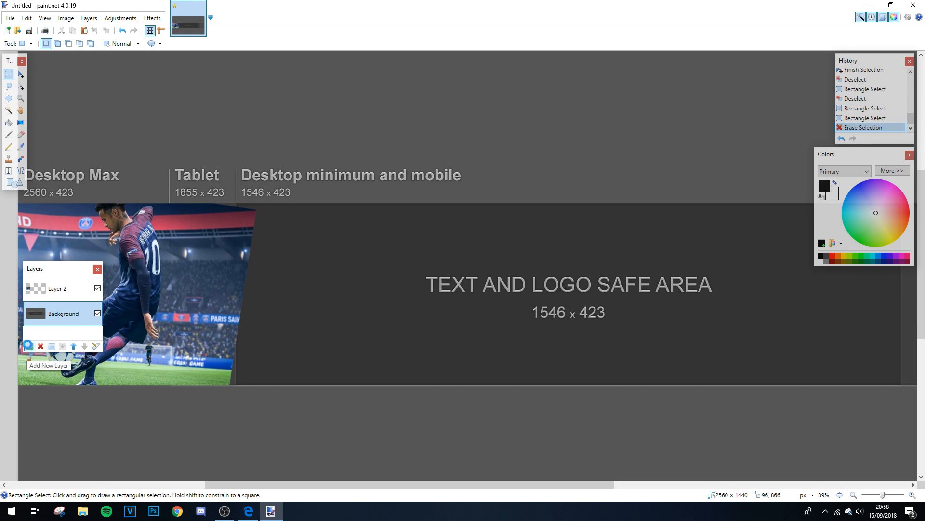
left_click(29, 346)
left_click(50, 287)
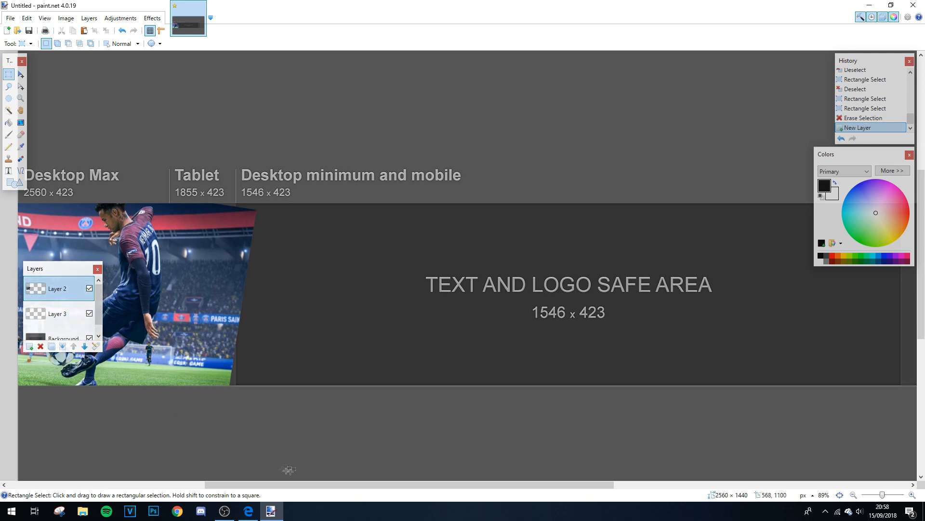
- Make Layer 3 active and paste the copied Manchester United player picture onto it
scroll(300, 484, "left", 3)
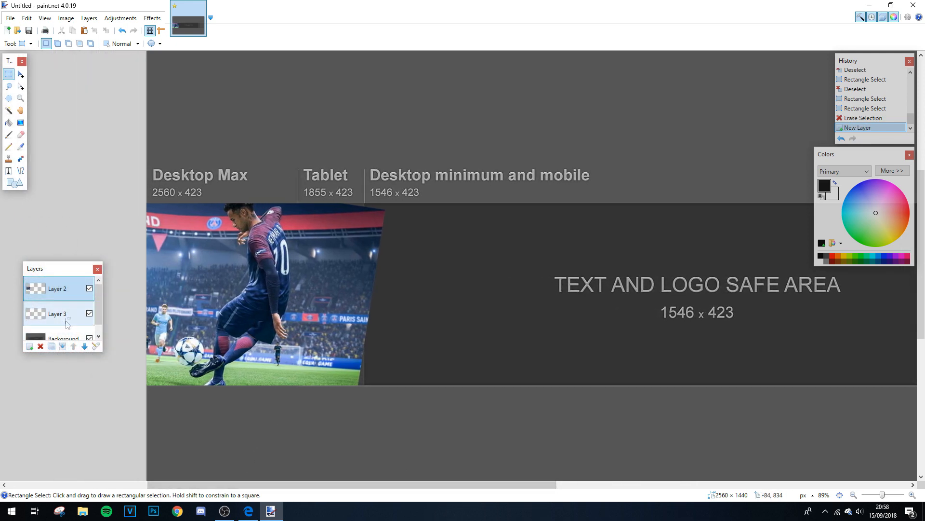
scroll(306, 474, "right", 3)
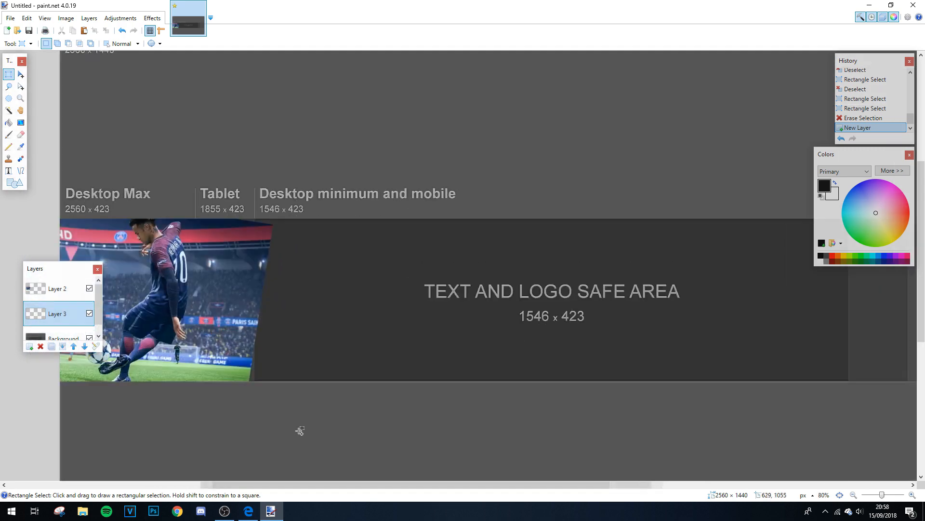
left_click(299, 424)
key("ctrl+v")
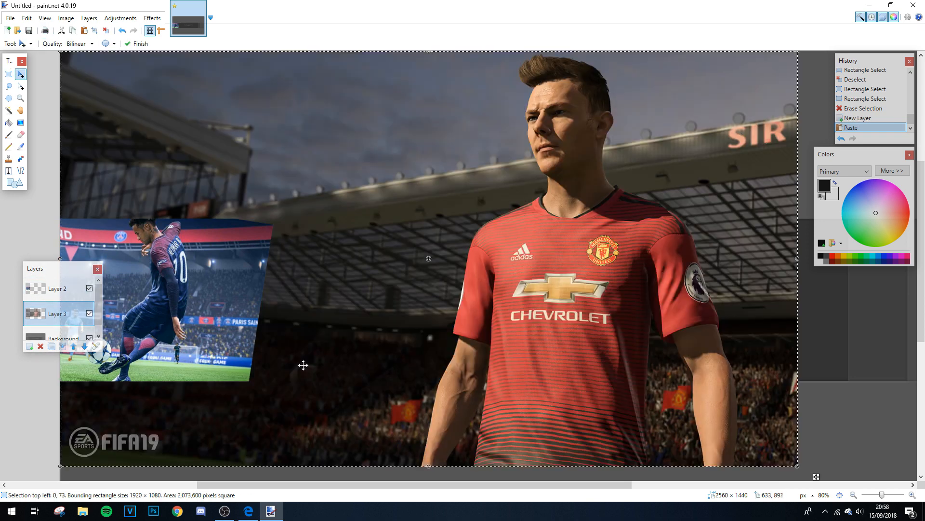
- Shrink the Manchester United picture to about 972 × 623 pixels, rotate it to about -7.14° and place it partly behind the Layer 2 picture
scroll(304, 366, "down", 3)
left_click_drag(378, 379, 321, 391)
left_click_drag(487, 260, 384, 330)
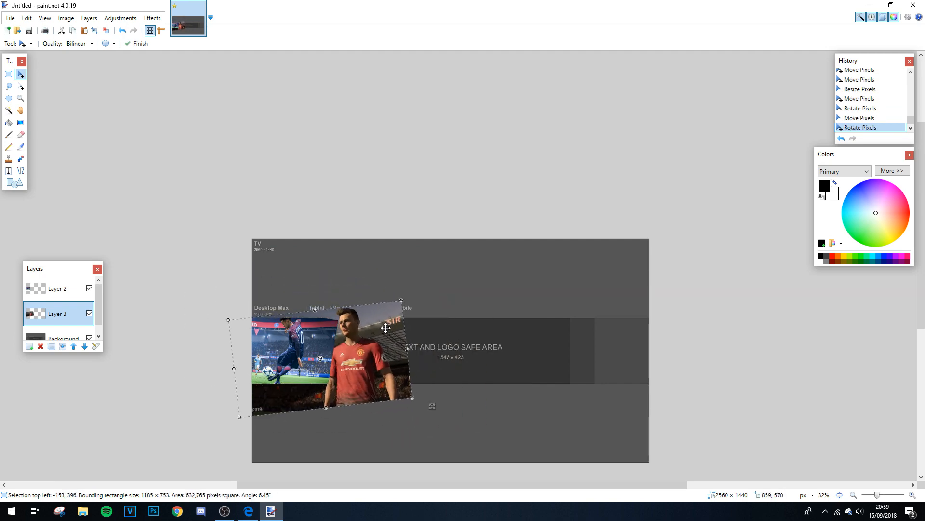
scroll(384, 330, "up", 4)
left_click_drag(388, 380, 389, 404)
scroll(420, 424, "down", 3)
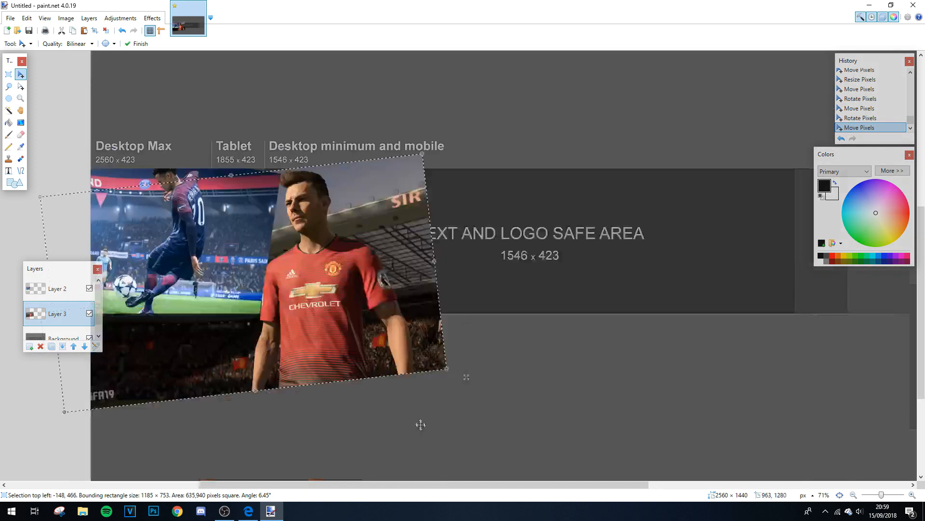
left_click_drag(434, 307, 409, 296)
mouse_move(360, 102)
left_mouse_down()
mouse_move(374, 86)
mouse_move(371, 109)
left_mouse_up()
left_click_drag(338, 164, 348, 204)
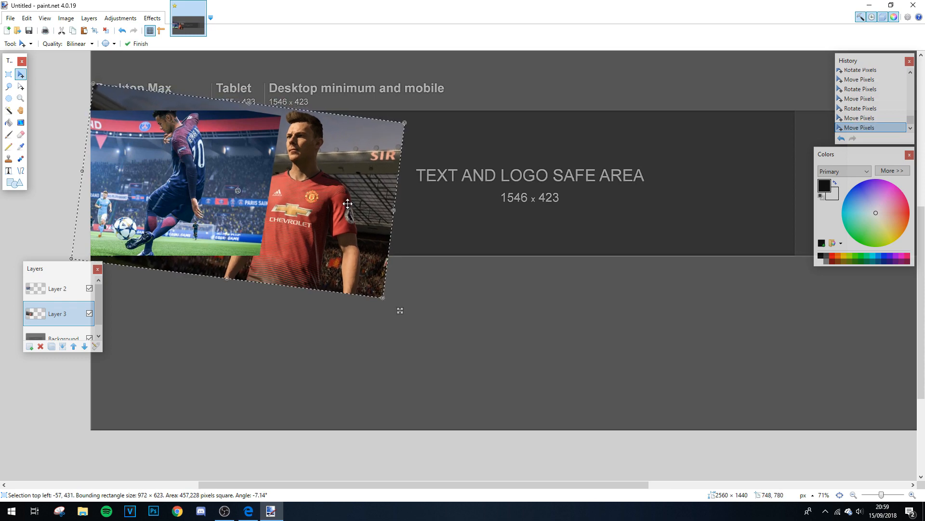
- Select the full-width strip below the desktop band, 2560 × 508 pixels, with Rectangle Select
left_click(9, 74)
left_click(137, 177)
scroll(77, 246, "down", 2)
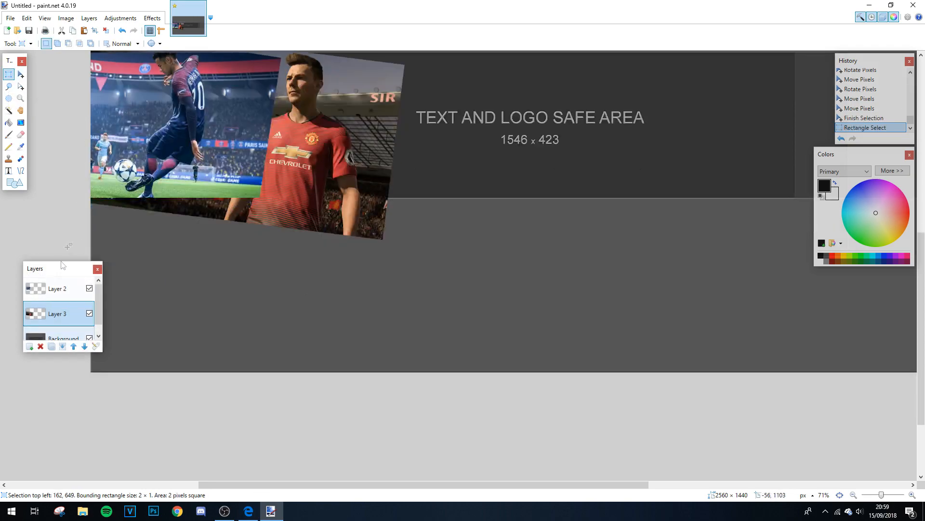
scroll(57, 275, "up", 10)
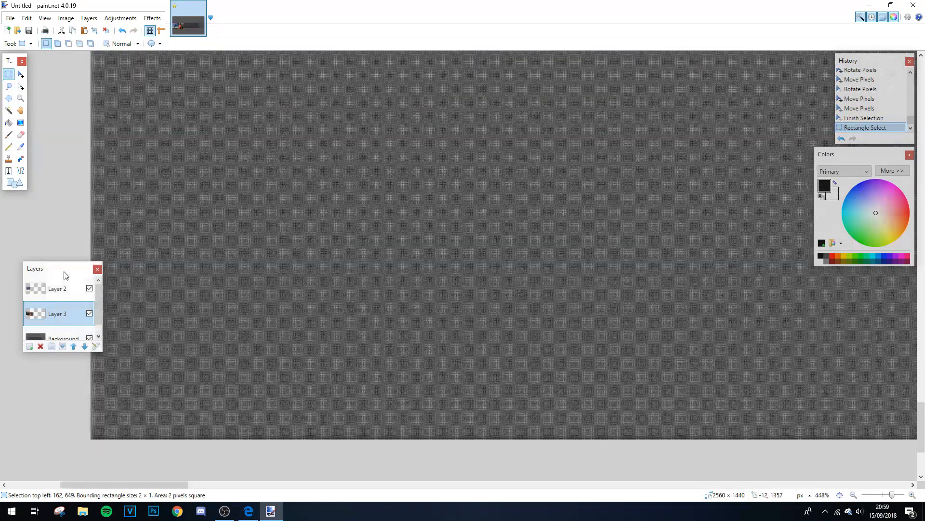
left_click_drag(67, 277, 10, 283)
scroll(89, 403, "up", 5)
left_click_drag(89, 402, 924, 279)
scroll(135, 385, "down", 5)
scroll(819, 77, "down", 2)
left_click_drag(895, 386, 819, 364)
scroll(856, 375, "up", 5)
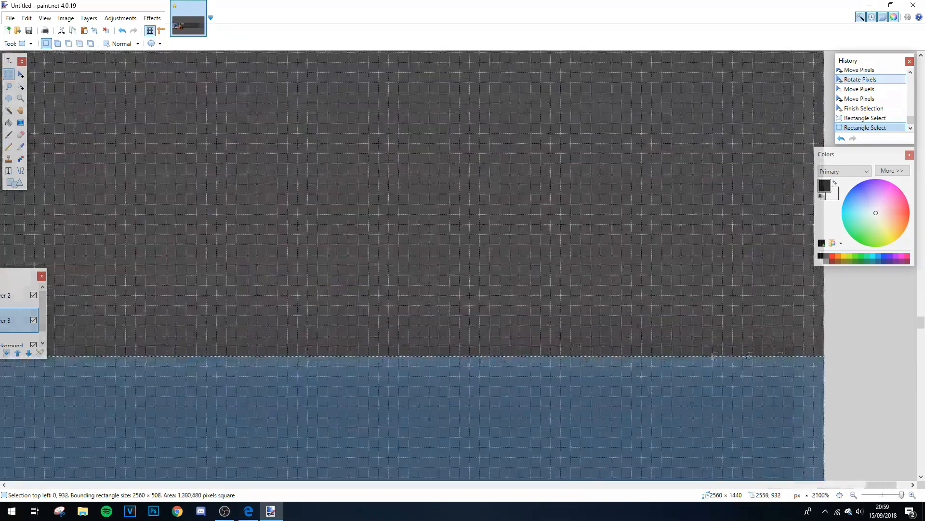
- Add the full-width strip above the desktop band to the selection and erase the Layer 3 picture's parts in both strips
scroll(645, 337, "down", 5)
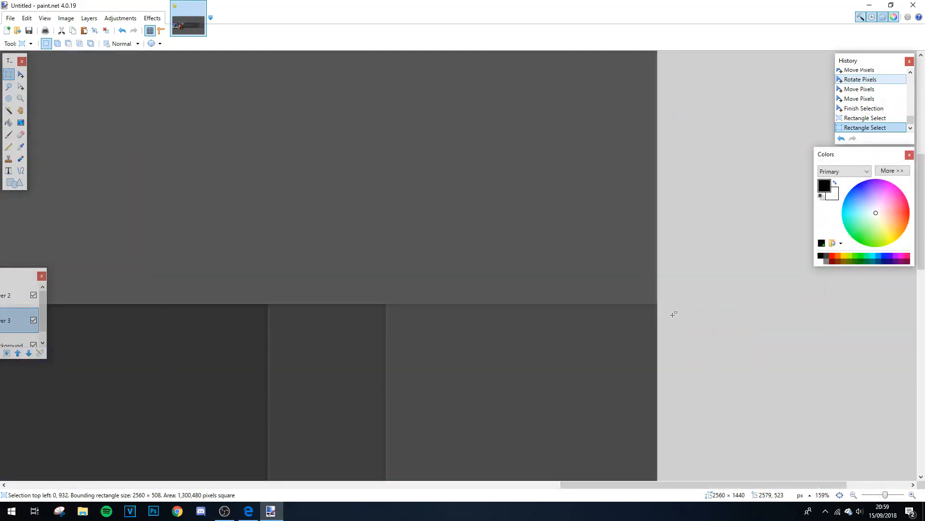
scroll(659, 302, "up", 4)
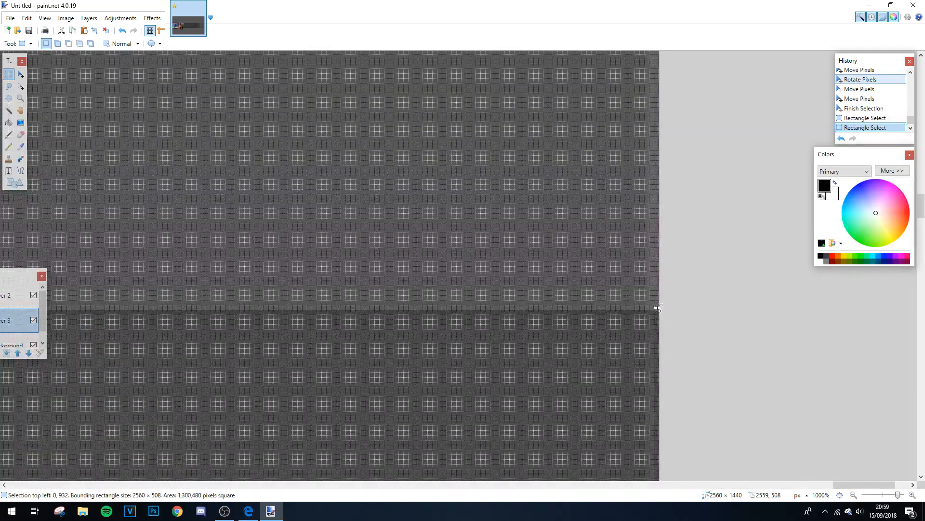
scroll(309, 192, "down", 7)
left_click_drag(564, 251, 4, 60)
scroll(5, 46, "down", 3)
scroll(26, 288, "down", 3)
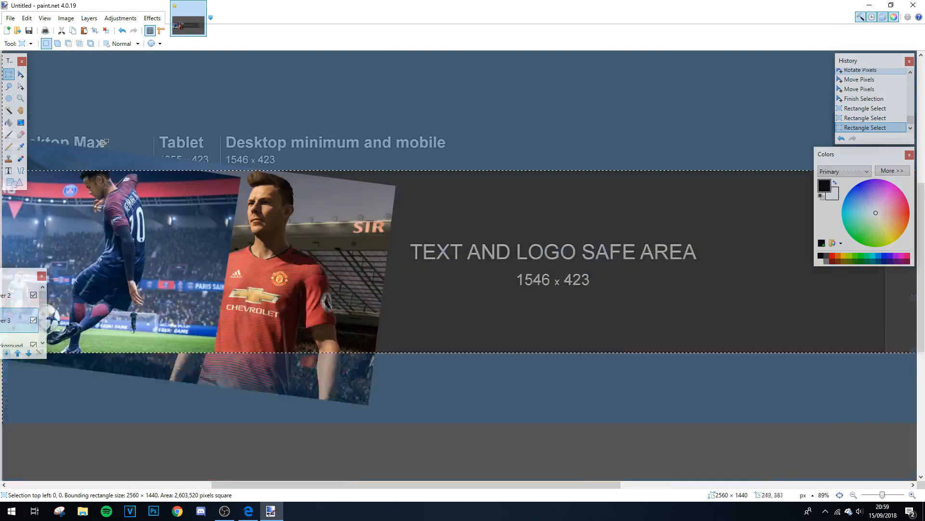
left_click_drag(17, 277, 166, 274)
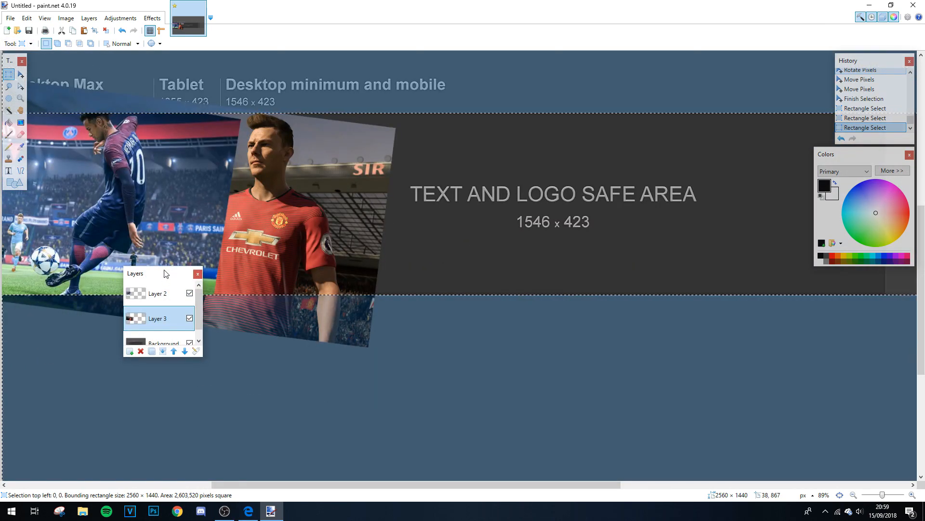
scroll(237, 294, "down", 2)
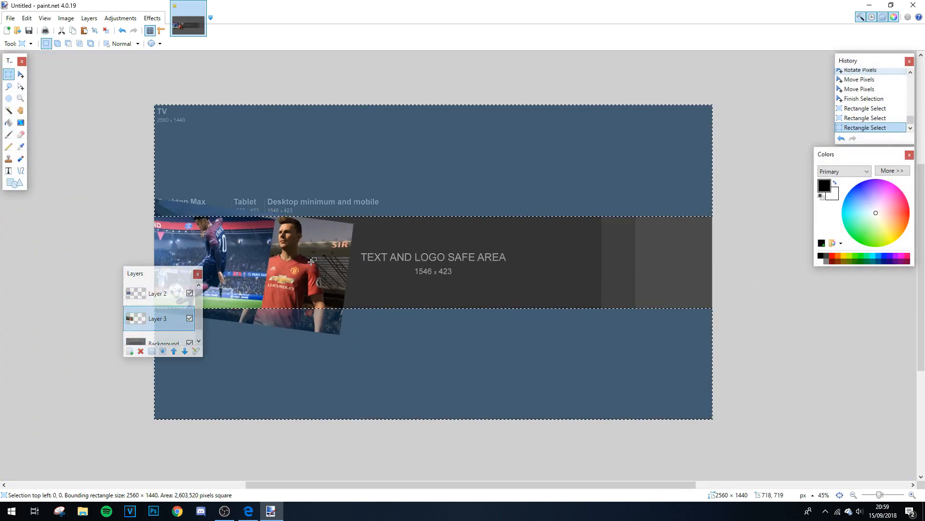
key("Delete")
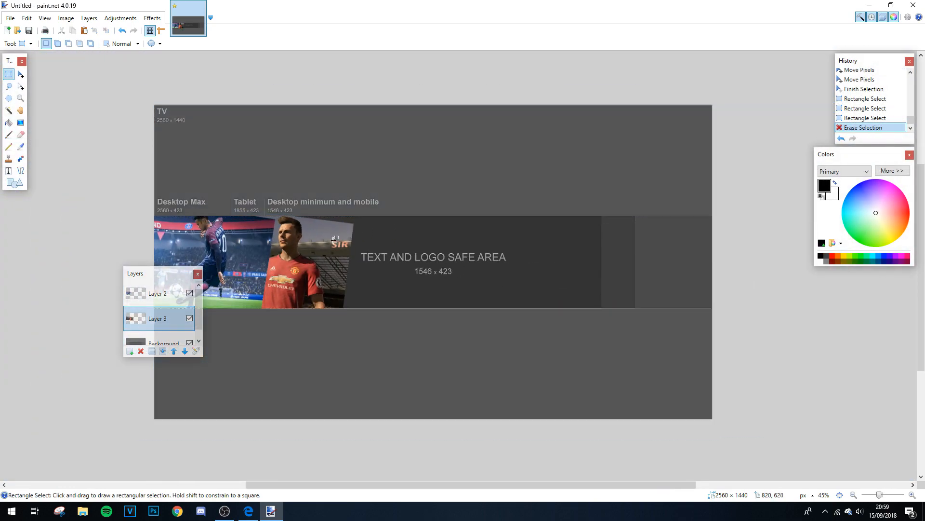
scroll(335, 239, "down", 1)
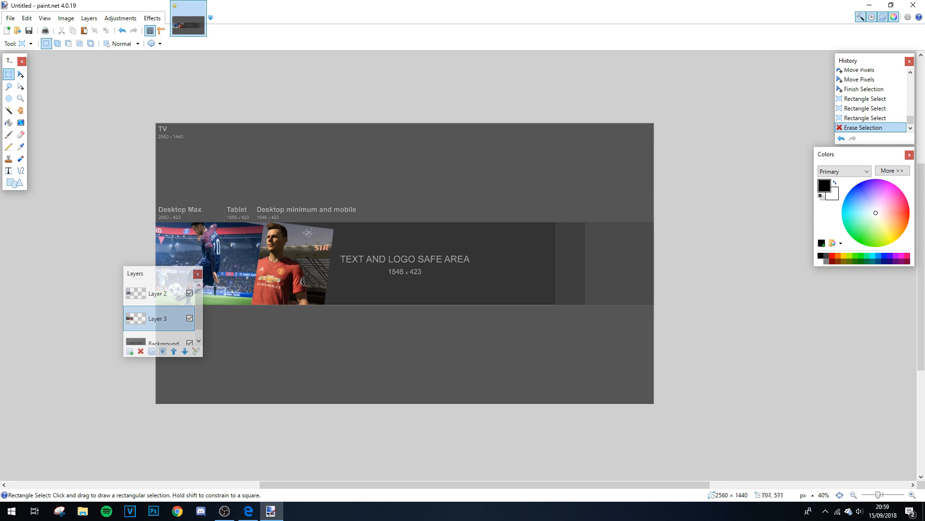
- Switch to the browser's FIFA 19 image results and look through them for another picture
left_click(248, 512)
scroll(276, 347, "up", 4)
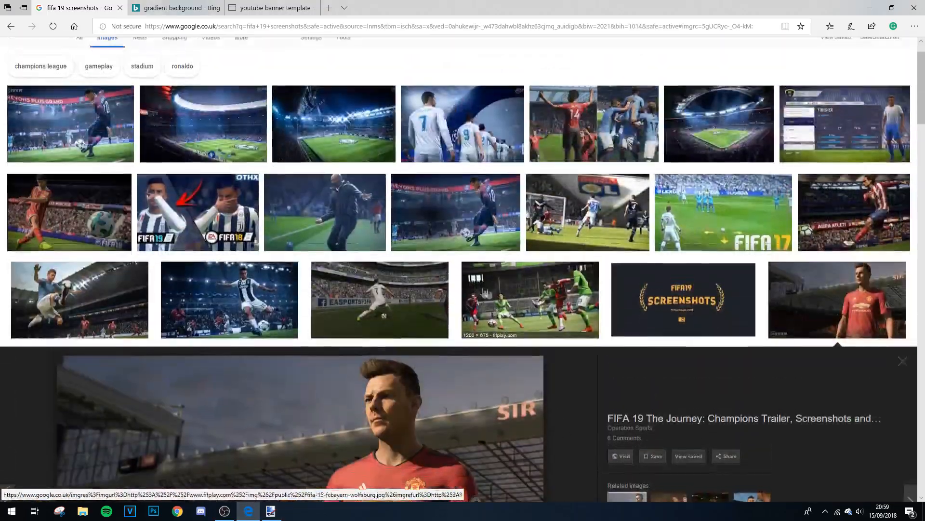
scroll(276, 347, "up", 3)
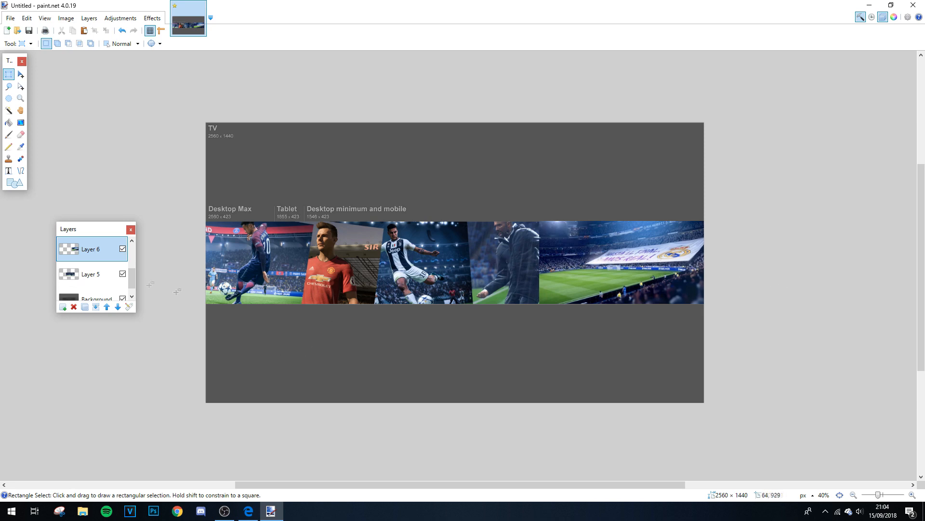
- Merge all picture layers, from Layer 2 down, into the single layer directly above the Background
scroll(77, 272, "up", 3)
left_click(91, 255)
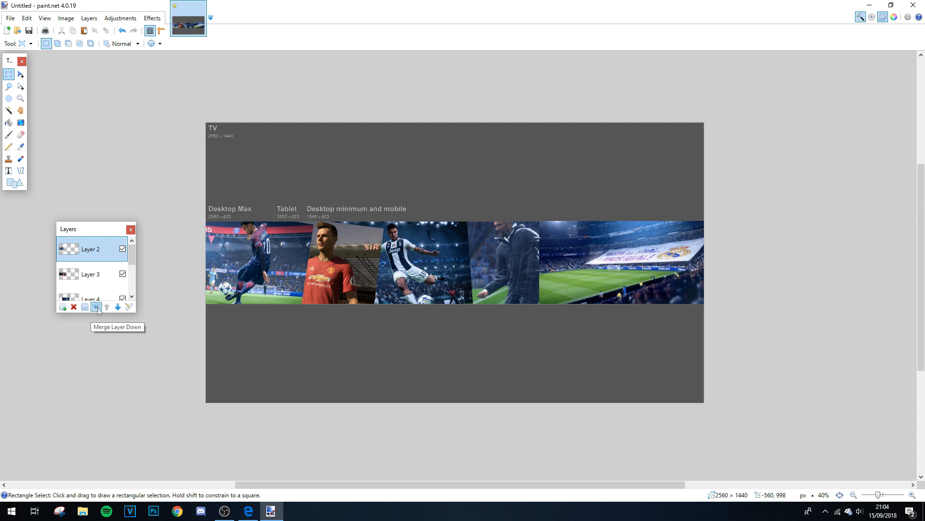
left_click(96, 307)
left_click(96, 307)
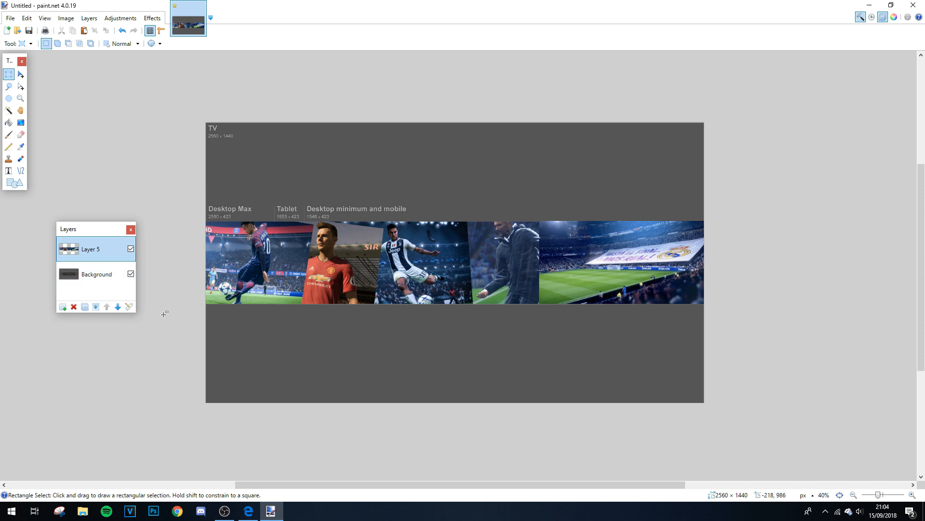
- Add a new layer above the merged picture layer, Layer 5
left_click(82, 274)
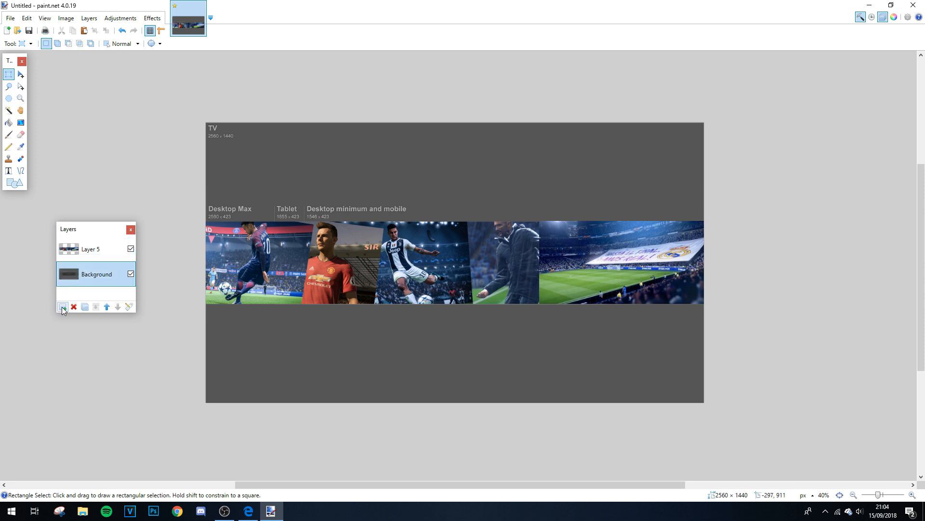
left_click(84, 254)
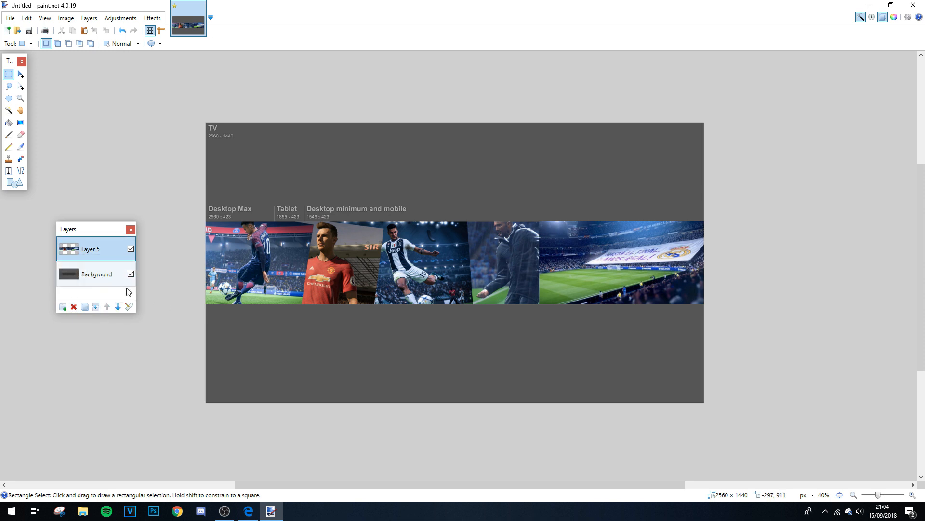
left_click(63, 307)
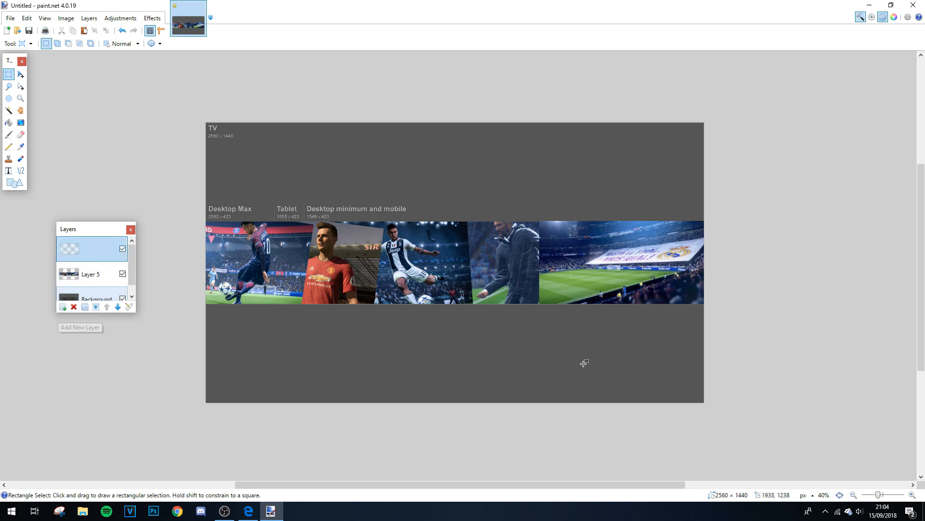
- Switch to the browser's gradient background results, open the 1920 × 1080 orange-pink gradient wallpaper and copy it
left_click(246, 512)
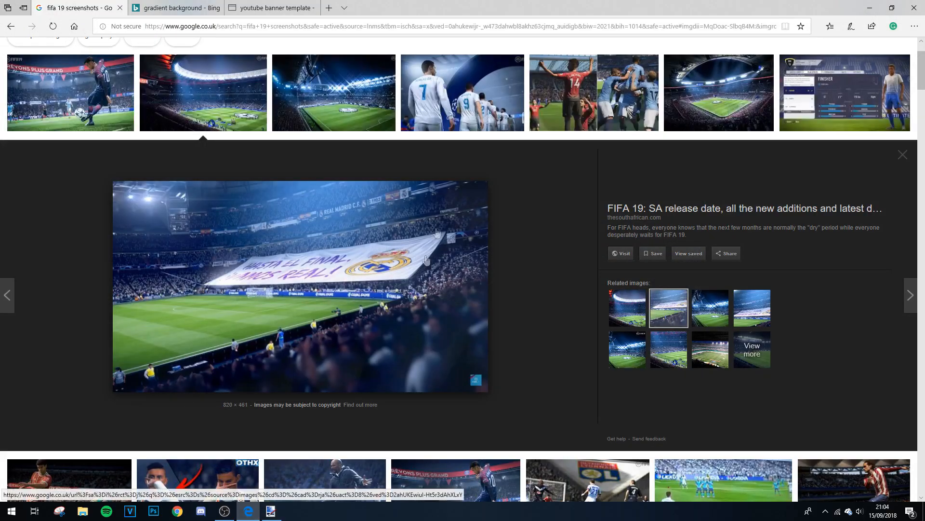
left_click(184, 4)
scroll(353, 440, "down", 4)
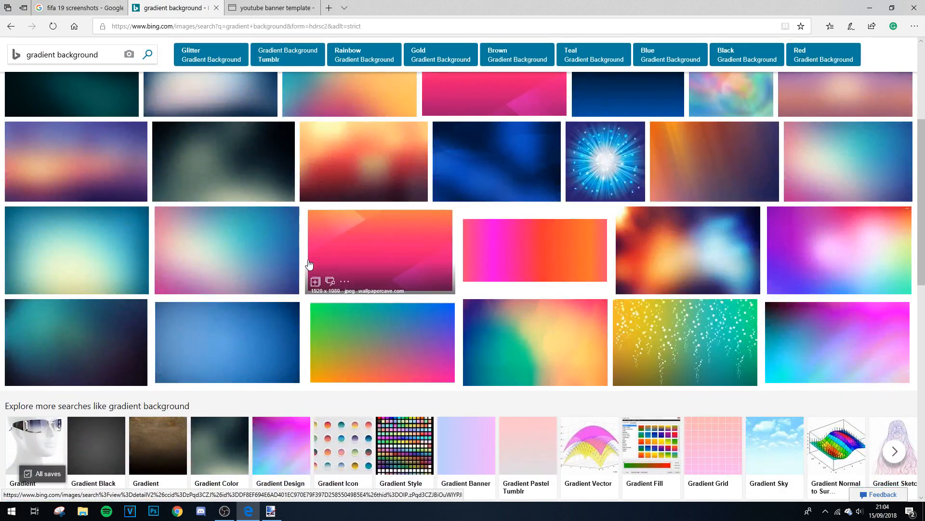
left_click(423, 258)
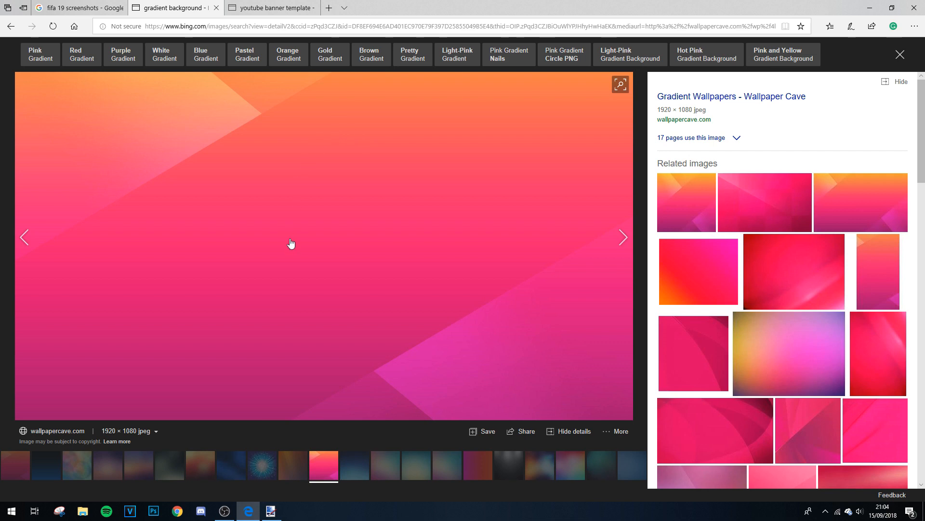
right_click(352, 241)
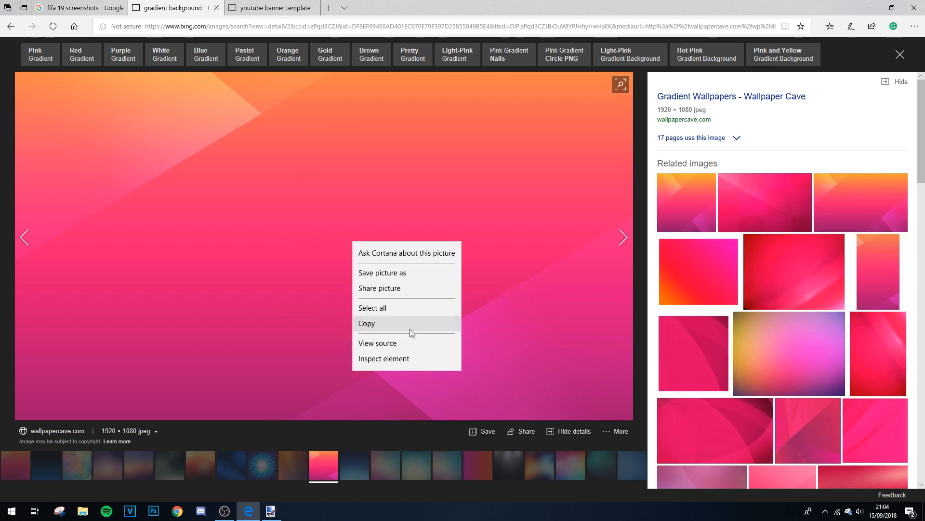
left_click(403, 326)
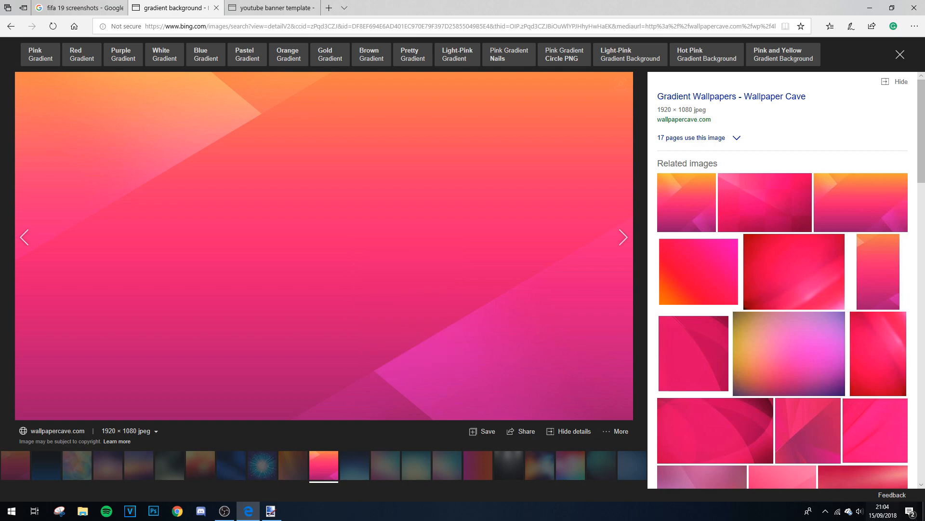
- Search the browser's images for "Blue gradient" and look through the results for an alternative background
left_click(271, 510)
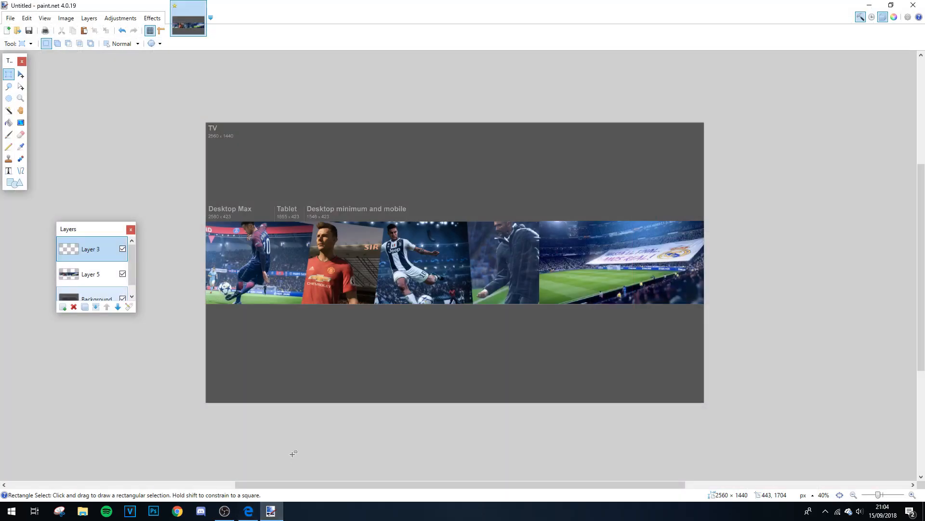
left_click(256, 511)
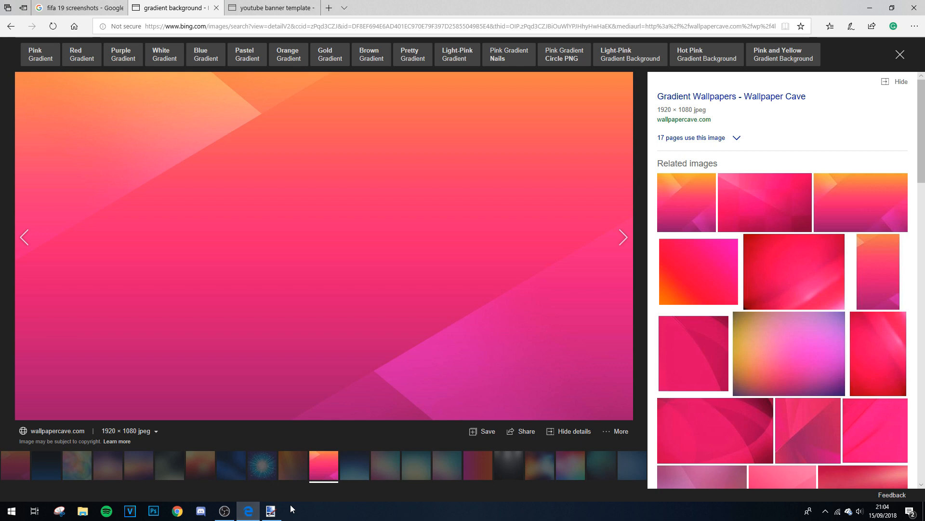
left_click(900, 55)
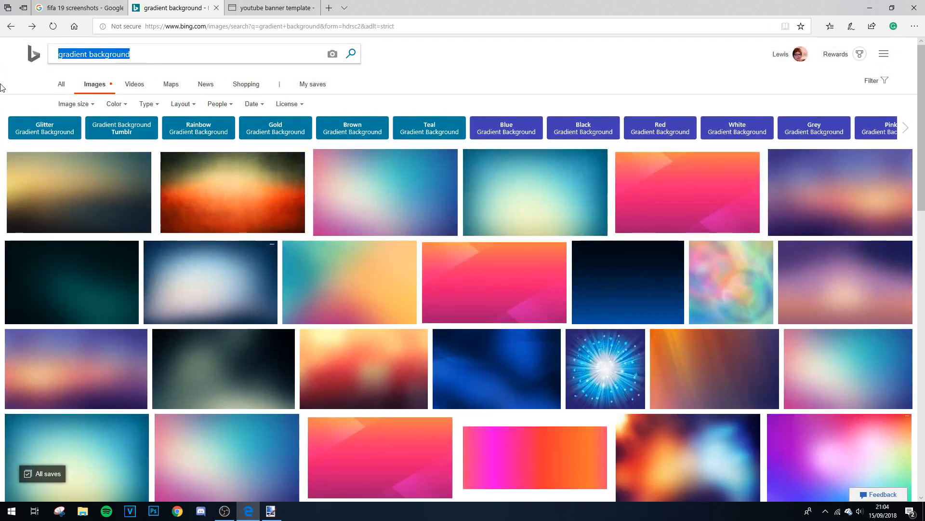
type("Blue gradient")
key("Return")
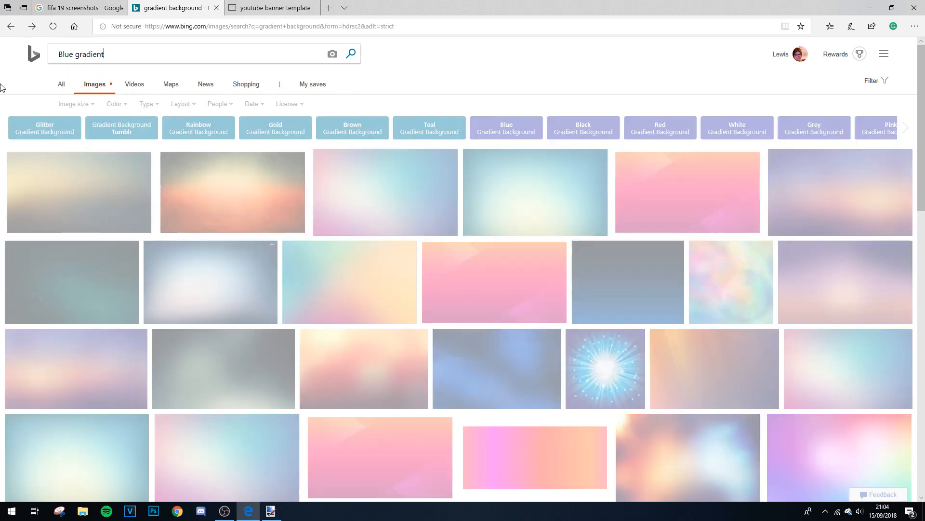
scroll(528, 277, "down", 5)
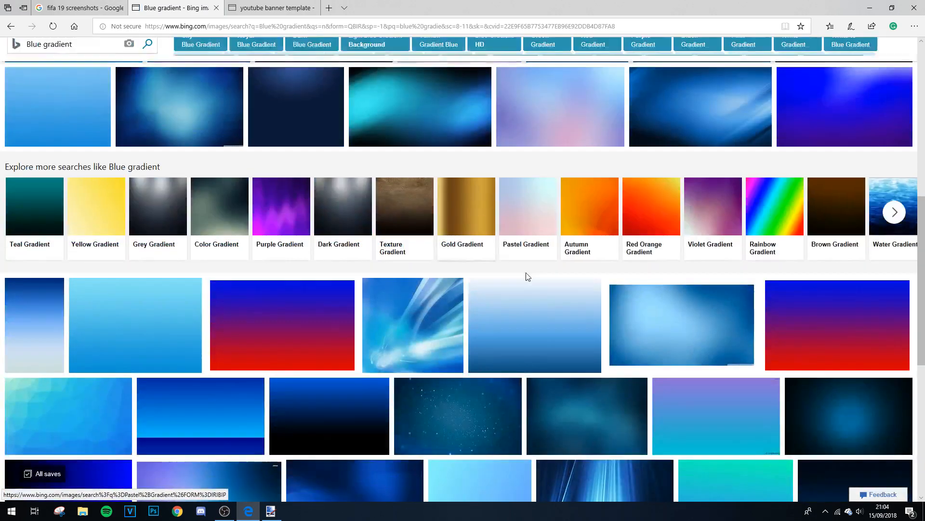
scroll(528, 276, "down", 10)
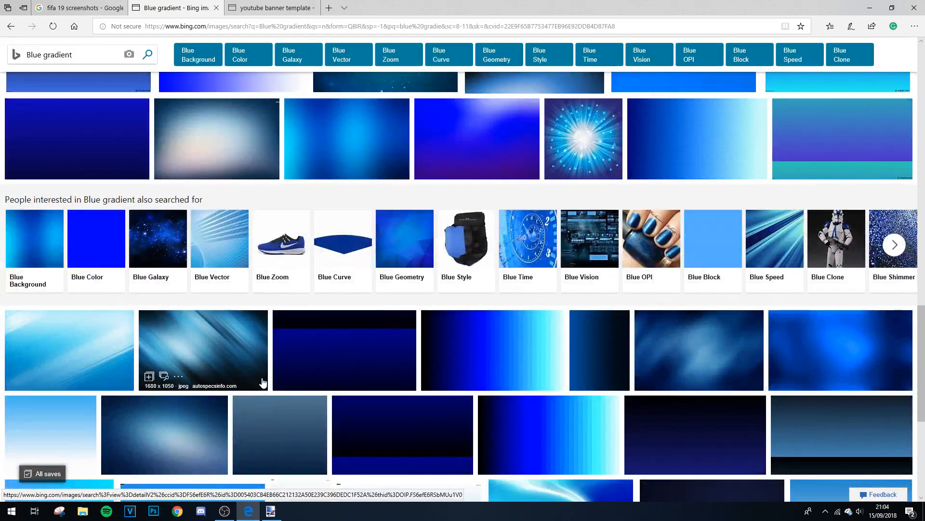
scroll(262, 382, "down", 3)
- Switch to paint.net, paste the copied orange-pink gradient onto Layer 3 and stretch it over the whole canvas, about 2571 × 1446 pixels
key("alt+Tab")
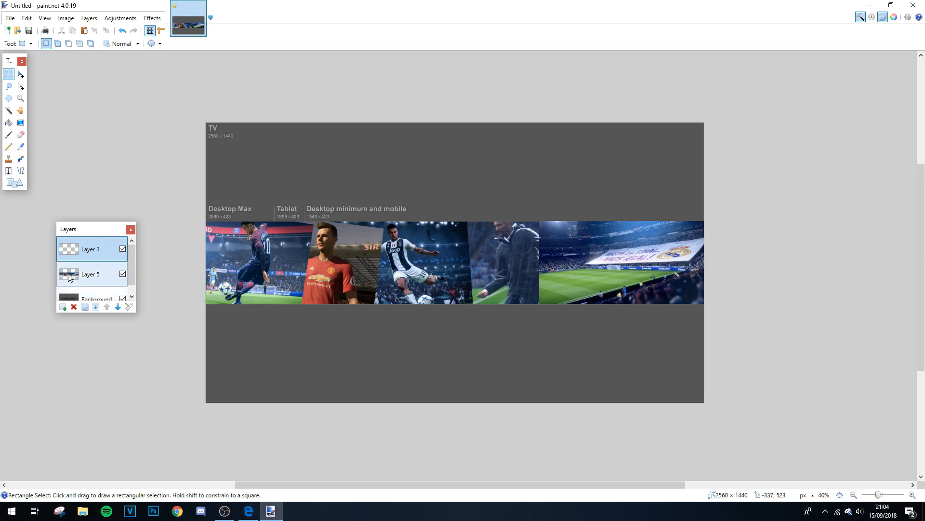
key("ctrl+v")
left_click_drag(593, 343, 705, 426)
- Make Layer 3 active and try a Hue / Saturation adjustment on the orange-pink gradient
left_click(91, 296)
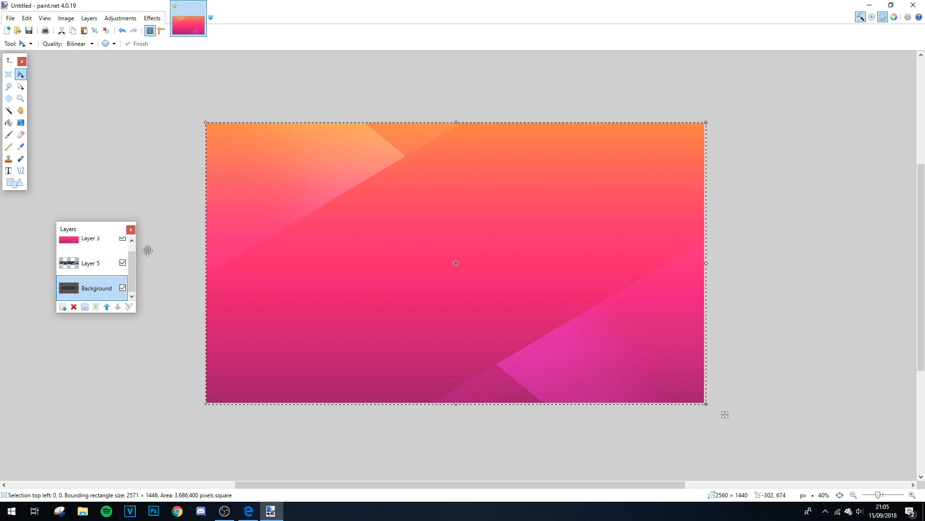
scroll(237, 267, "up", 2)
scroll(237, 267, "down", 1)
left_click(79, 258)
scroll(84, 260, "up", 1)
left_click(90, 248)
left_click(120, 17)
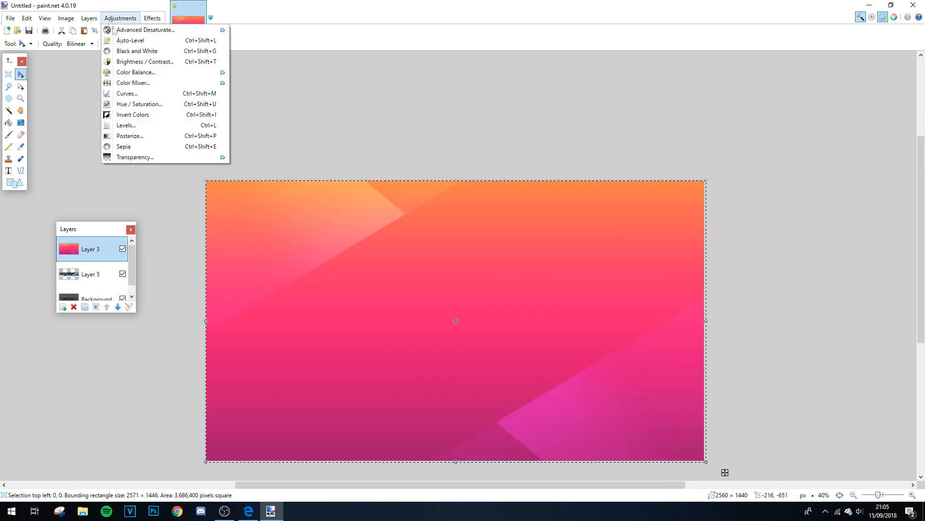
left_click(137, 103)
left_click_drag(439, 227, 428, 250)
left_click(538, 205)
scroll(382, 213, "down", 2)
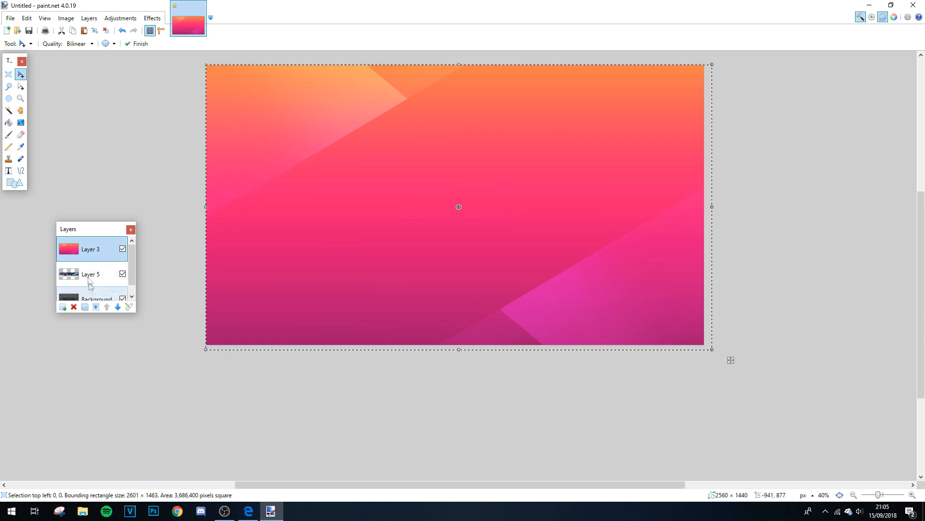
- Hide Layer 3 and Layer 5 to expose the banner template, and clear the current selection with Rectangle Select ready
left_click(94, 296)
scroll(112, 263, "up", 1)
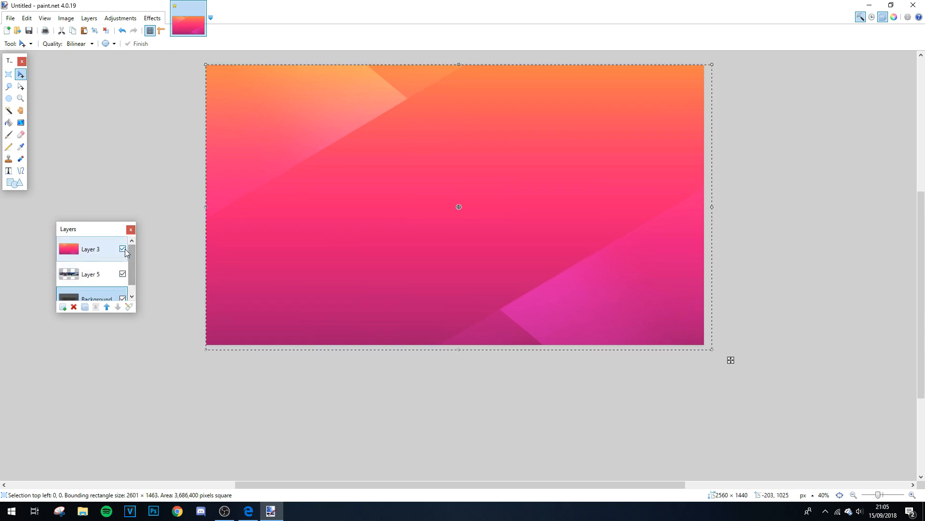
left_click(122, 249)
left_click(122, 274)
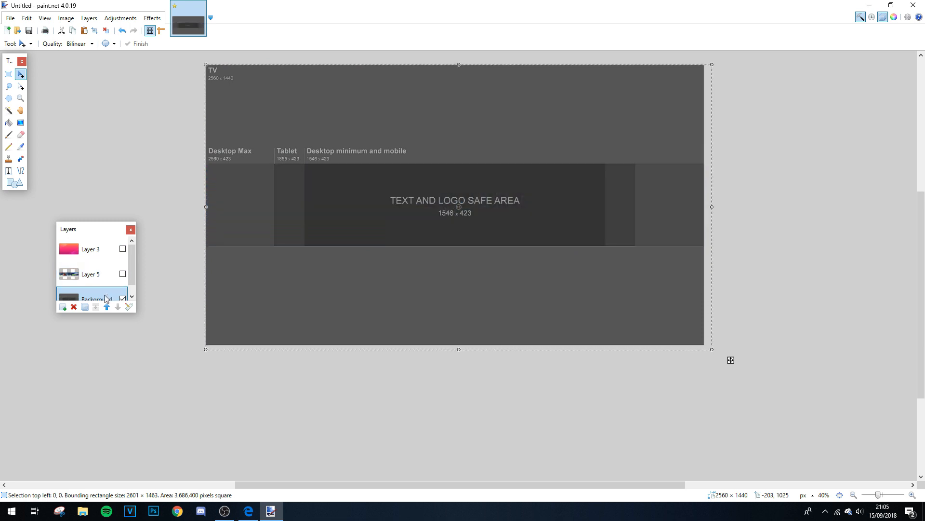
scroll(88, 293, "down", 1)
left_click(9, 74)
key("ctrl+d")
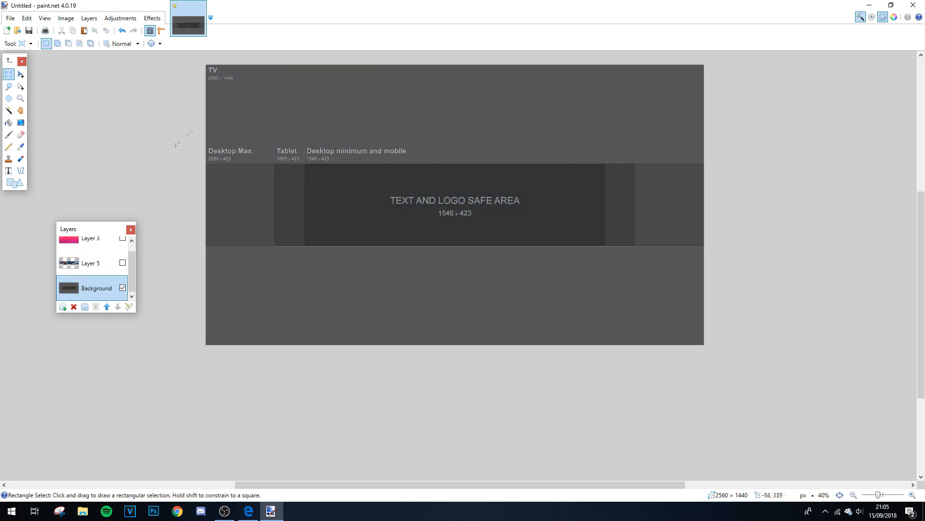
- Make Layer 3 active and select the full-width rectangle above the desktop band, 2560 × 509 pixels from the canvas's upper-left corner
left_click(89, 243)
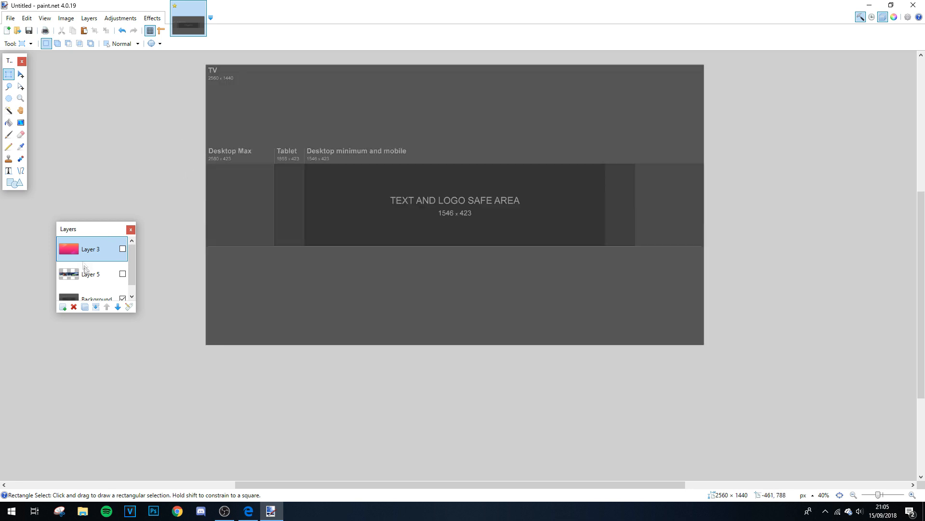
scroll(200, 209, "up", 3)
scroll(255, 217, "up", 2, "ctrl")
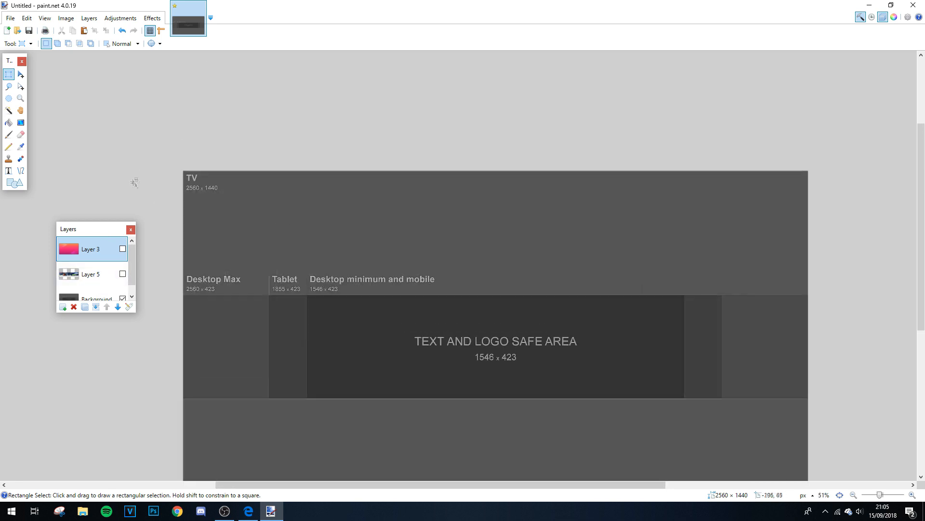
scroll(145, 181, "up", 10, "ctrl")
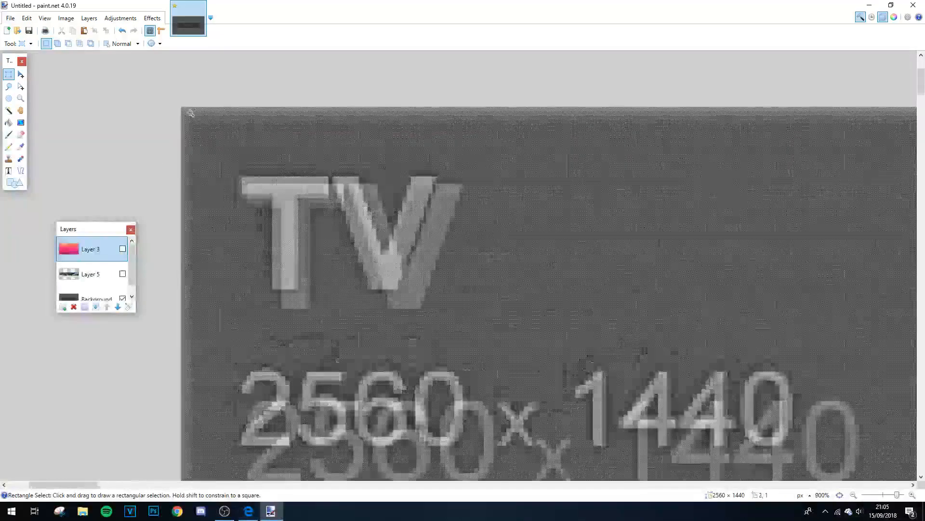
scroll(186, 111, "up", 3, "ctrl")
scroll(393, 463, "down", 8, "ctrl")
left_click_drag(190, 113, 923, 100)
scroll(924, 463, "down", 3, "ctrl")
scroll(924, 101, "up", 4)
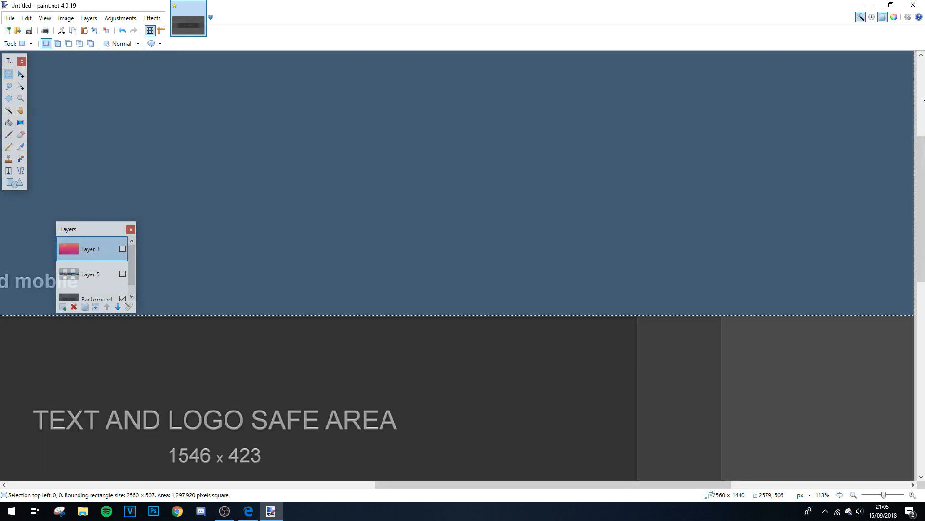
left_click_drag(920, 324, 889, 388)
scroll(918, 322, "up", 3)
scroll(906, 401, "up", 8)
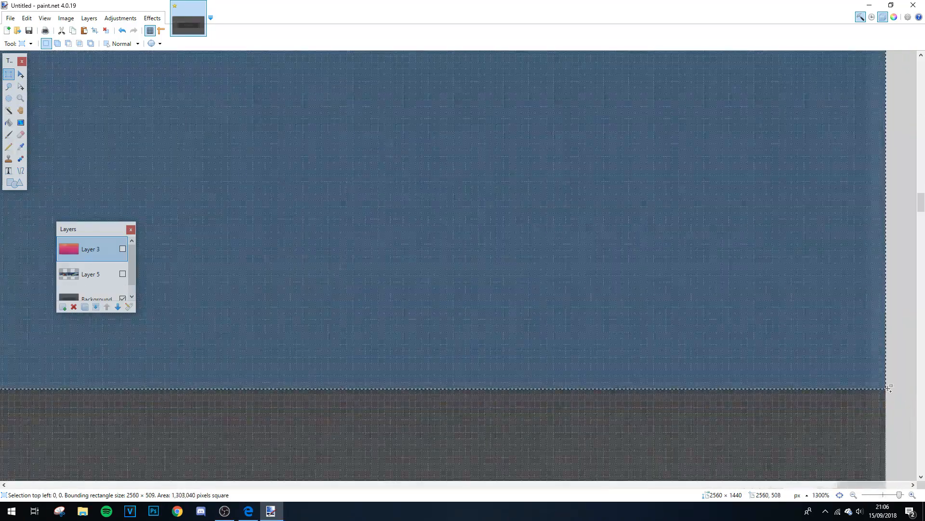
- Add the full-width area below the desktop band to the selection, down to the canvas's lower edge
scroll(889, 388, "down", 10)
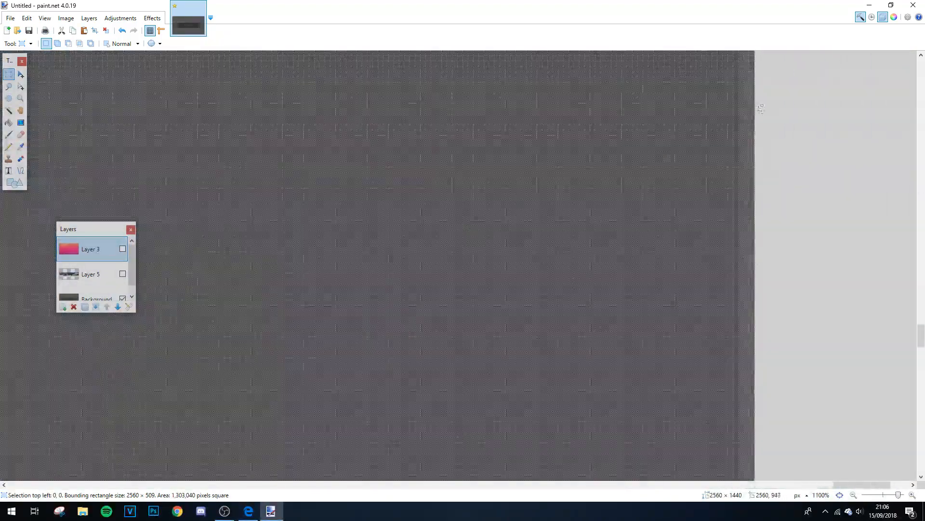
scroll(760, 109, "up", 4)
scroll(505, 347, "down", 12)
left_click_drag(504, 347, 504, 347)
left_click_drag(61, 484, 1, 475)
scroll(0, 470, "down", 3)
scroll(140, 369, "down", 1)
scroll(139, 369, "down", 3)
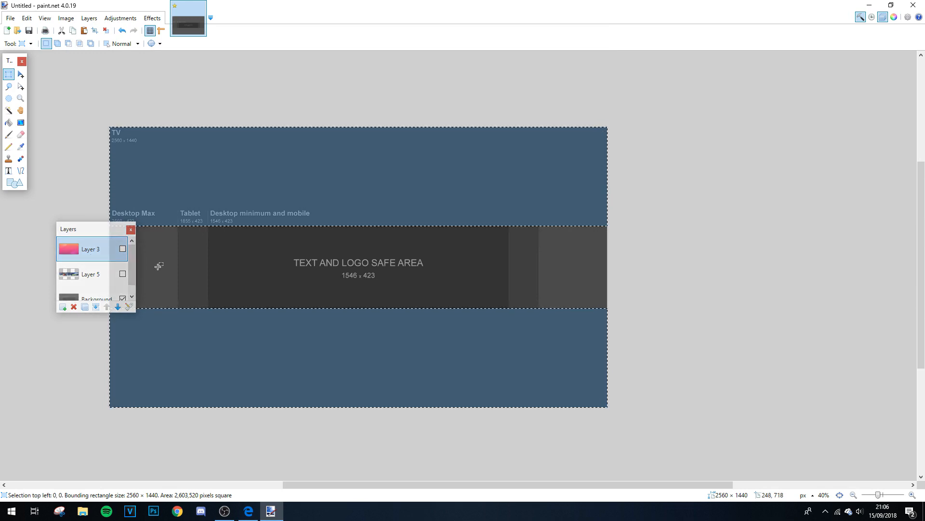
- Delete the gradient above and below the desktop band on Layer 3, deselect, and show Layer 3 and Layer 5 again
key("Delete")
key("ctrl+d")
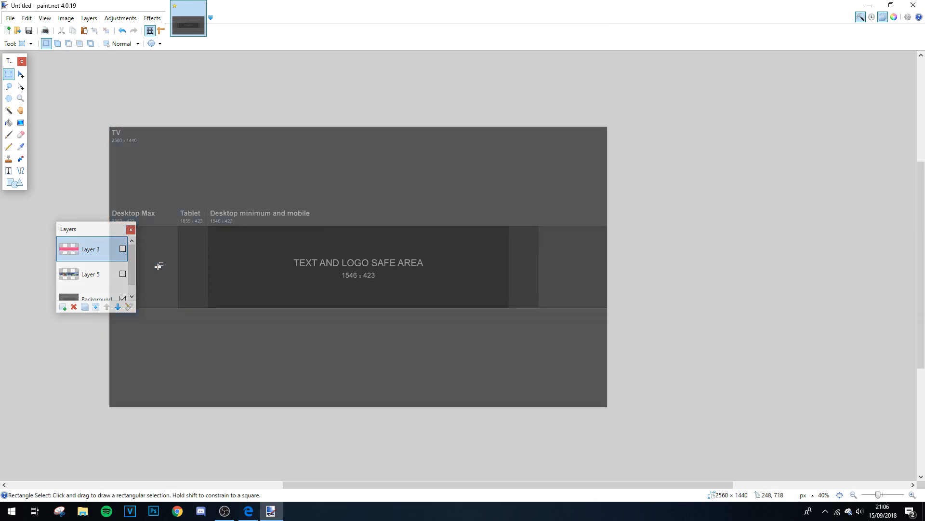
left_click(123, 248)
left_click(123, 274)
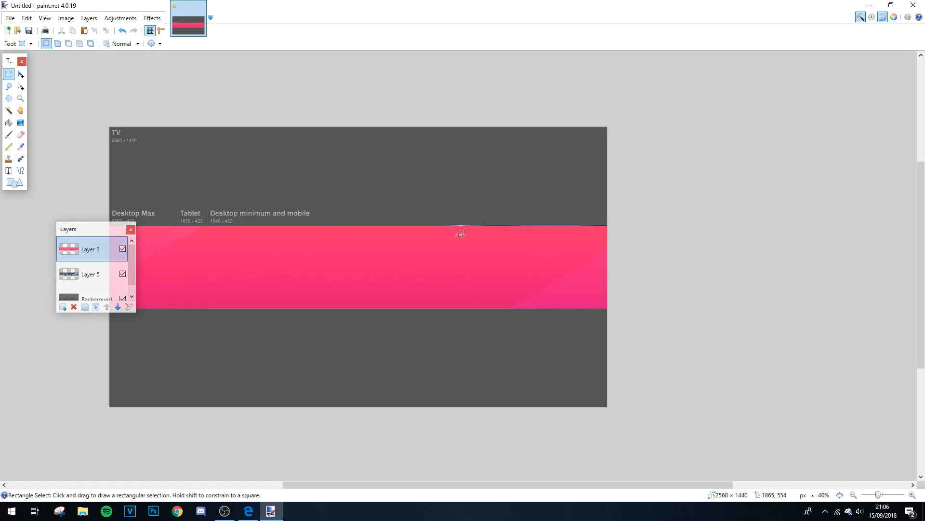
- Use Magic Wand on Layer 3's empty areas above and below the band to erase the protruding picture edges from Layer 5, and deselect
scroll(475, 234, "up", 8)
left_click_drag(339, 223, 389, 227)
left_click_drag(330, 208, 471, 232)
scroll(463, 230, "up", 3)
scroll(451, 237, "down", 3)
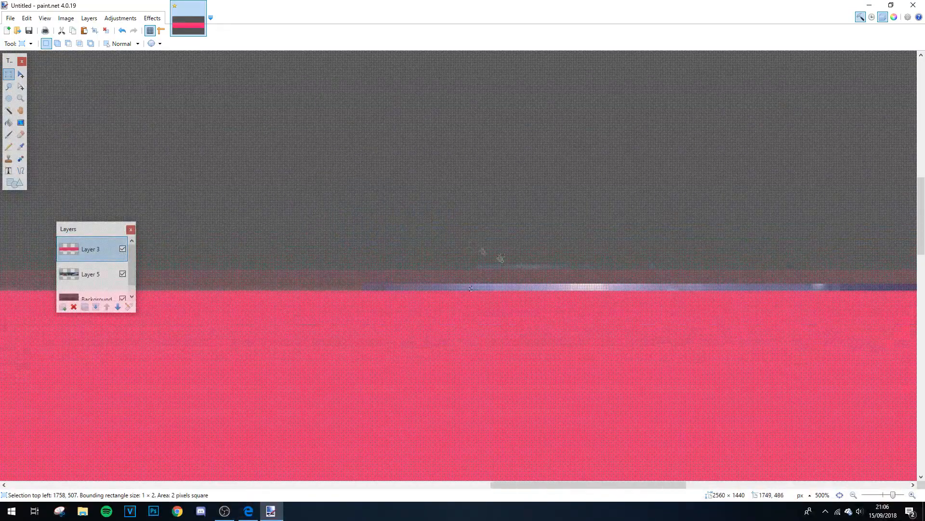
scroll(501, 258, "down", 8)
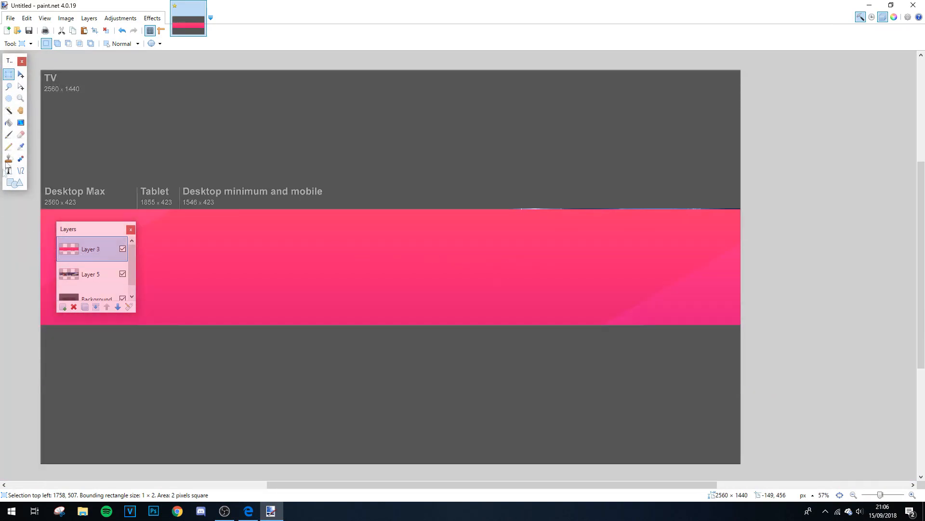
left_click(10, 111)
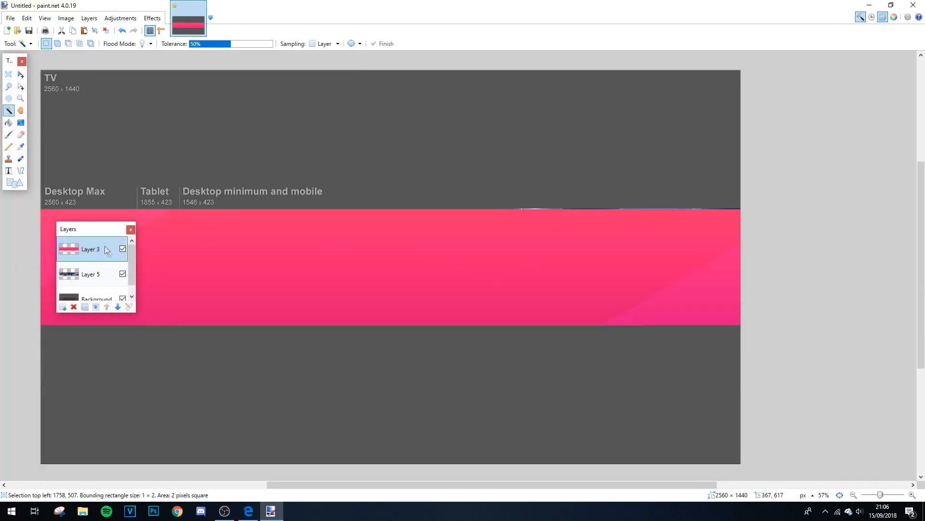
left_click(368, 136)
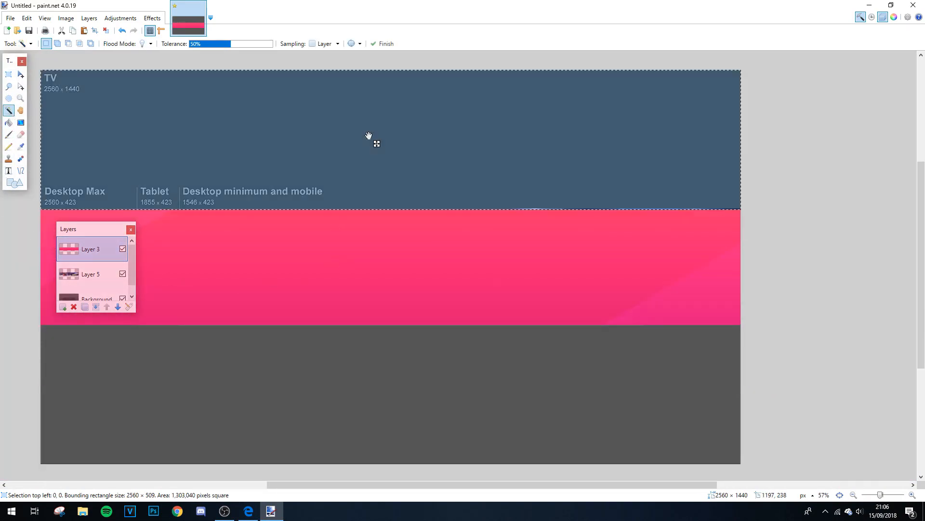
left_click(385, 389, "ctrl")
left_click(91, 274)
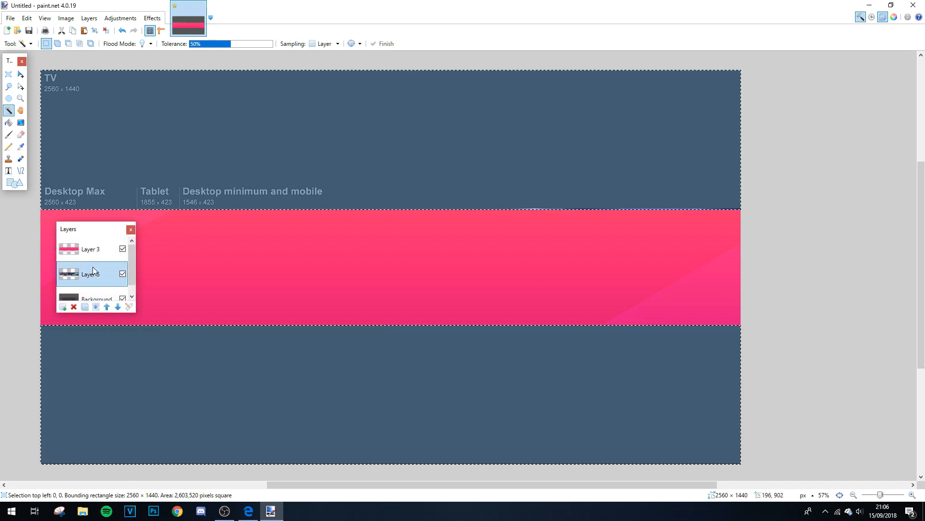
key("ctrl+d")
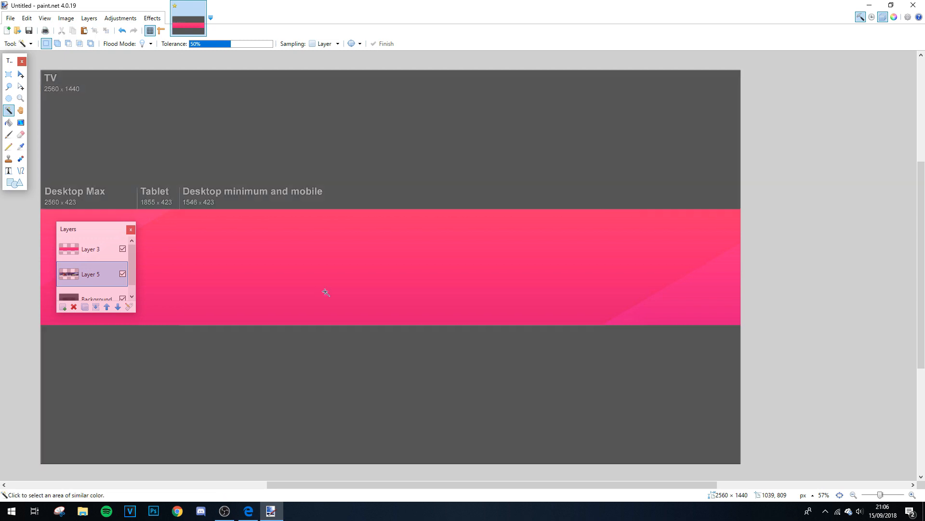
- Examine the pink band's edges for leftover picture pixels, with Layer 3 made active again
scroll(463, 295, "up", 1, "ctrl")
scroll(386, 365, "down", 3)
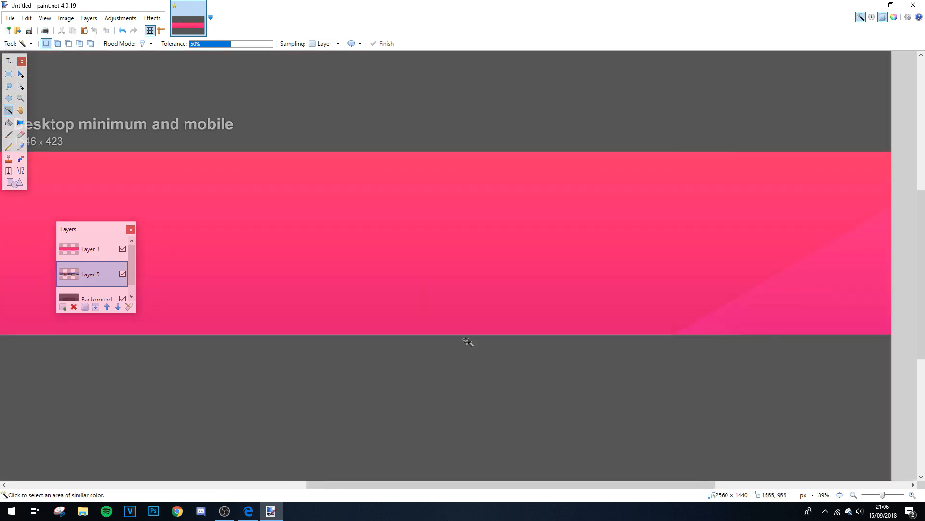
left_click_drag(389, 486, 319, 487)
left_click(92, 249)
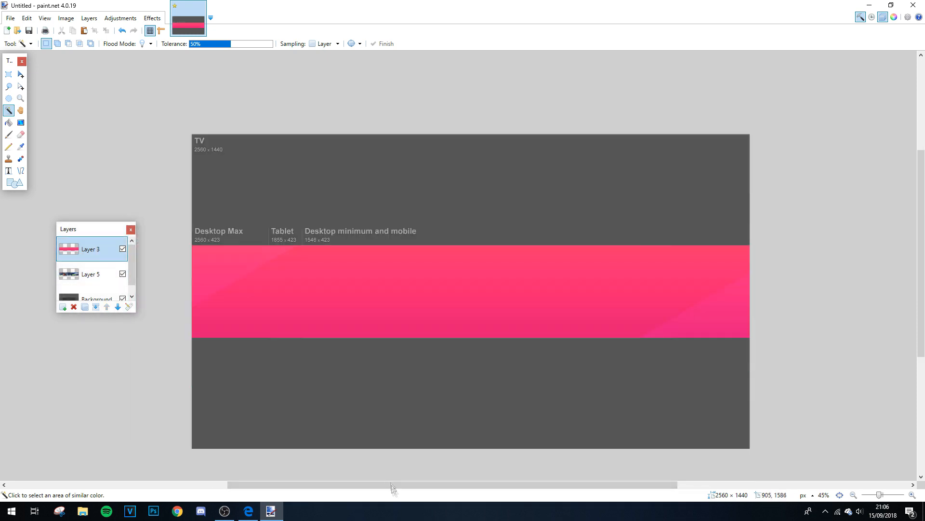
left_click_drag(399, 492, 418, 492)
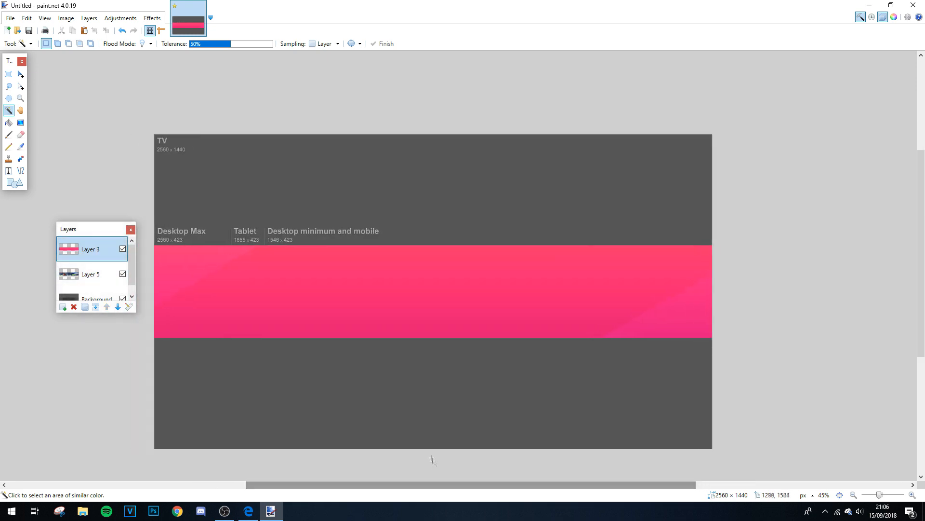
scroll(188, 315, "up", 2)
scroll(444, 315, "down", 2)
scroll(444, 315, "up", 2)
scroll(458, 270, "down", 3)
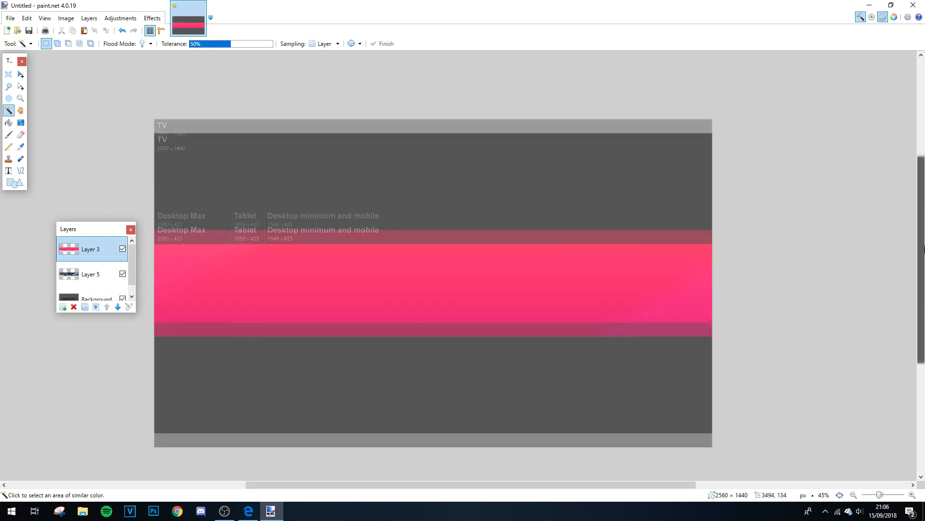
- Open the layer properties of Layer 3, keep it visible in Normal mode, and move the dialog off the centre of the band
double_click(98, 252)
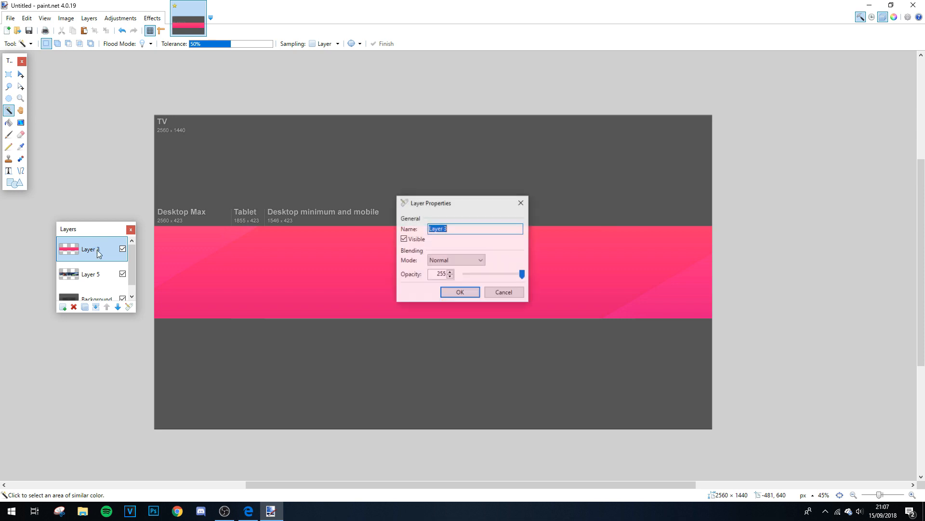
left_click(519, 205)
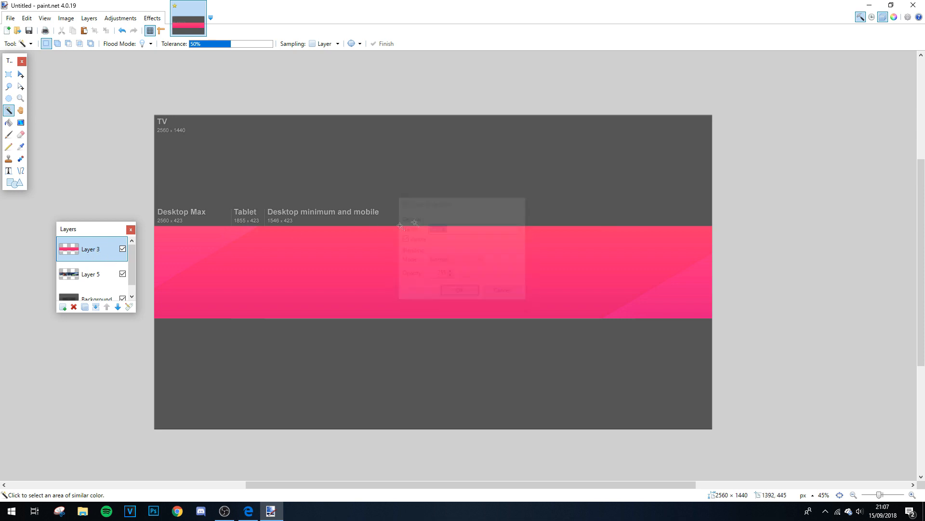
left_click(132, 309)
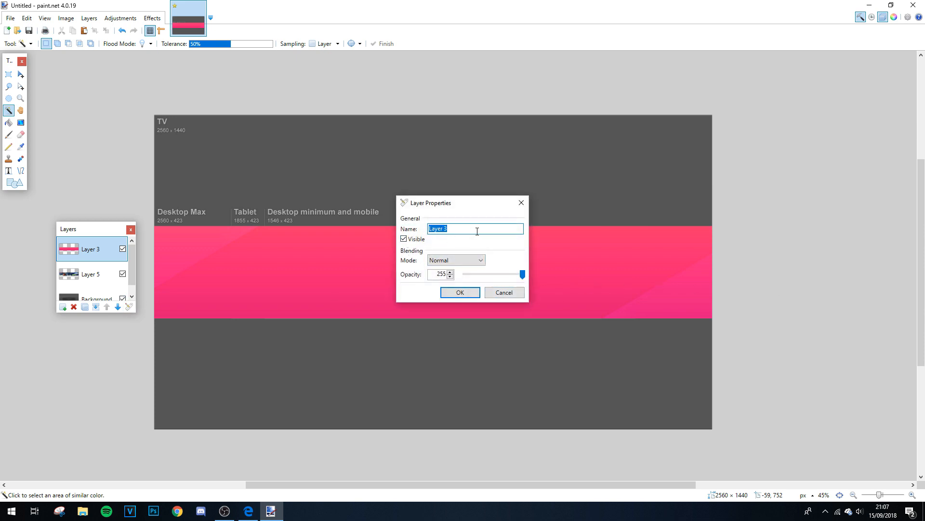
left_click(403, 240)
left_click(403, 240)
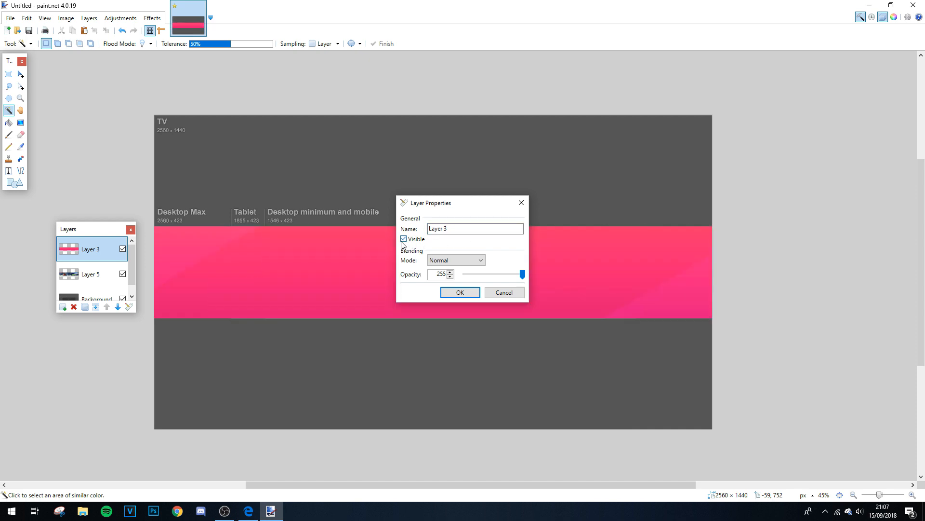
left_click(464, 263)
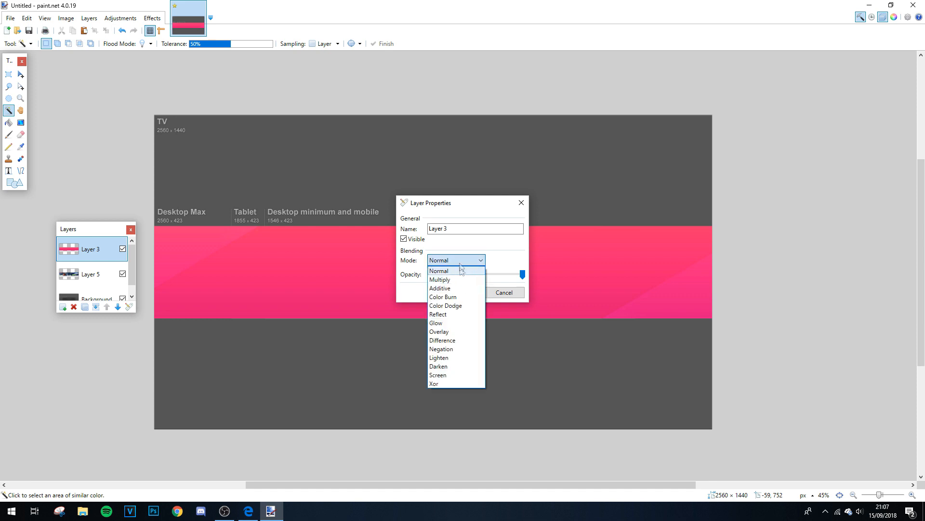
left_click(461, 267)
left_click_drag(496, 206, 636, 126)
- Try Layer 3's blending modes over the pictures one by one, from Multiply, Additive, Color Burn and Color Dodge through to Xor
left_click(596, 180)
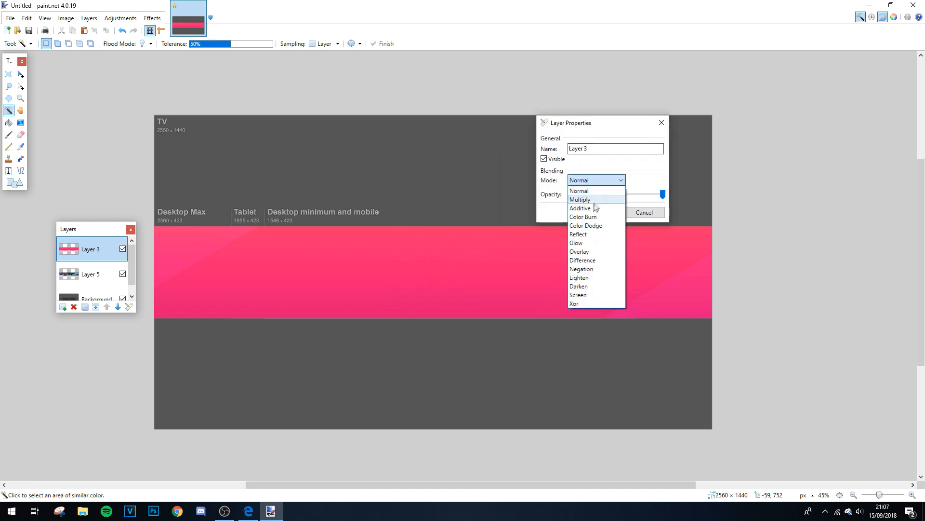
left_click(600, 198)
left_click(596, 179)
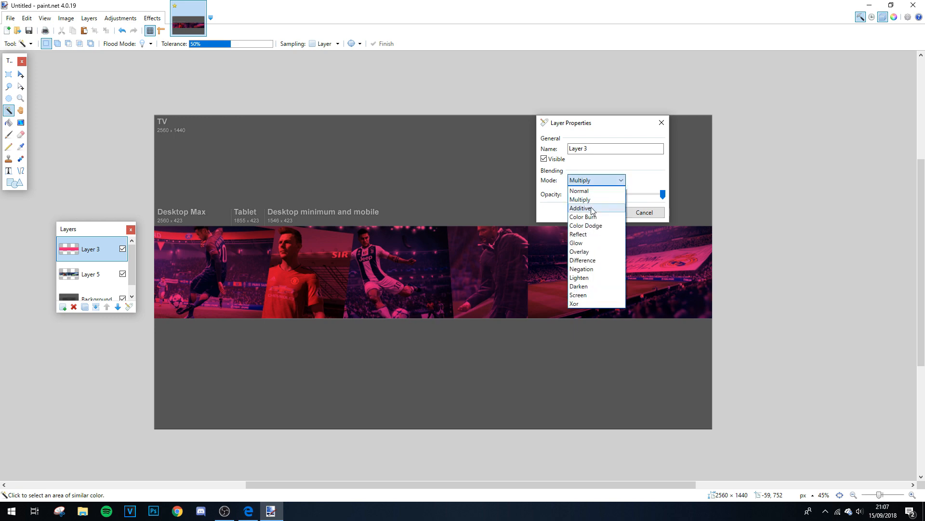
left_click(583, 208)
left_click(596, 180)
left_click(600, 217)
left_click(596, 180)
left_click(600, 225)
scroll(609, 181, "down", 3)
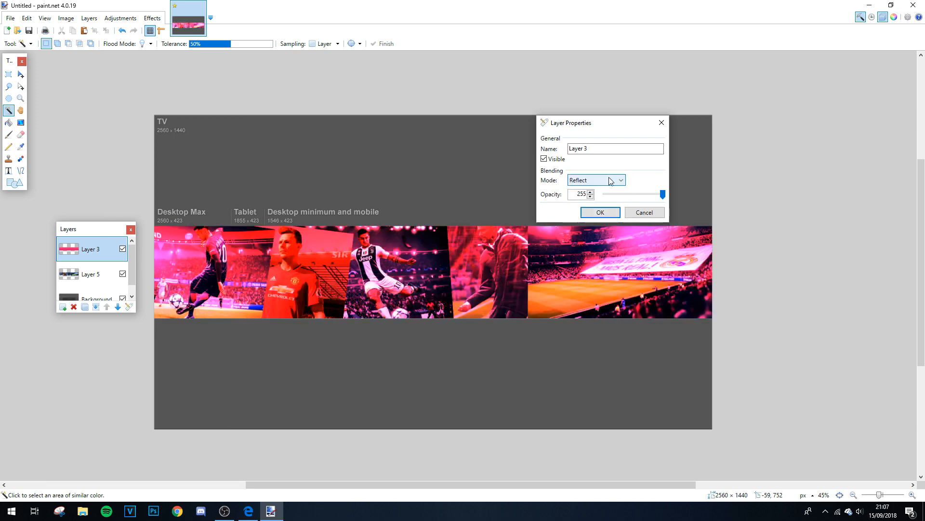
scroll(609, 181, "down", 6)
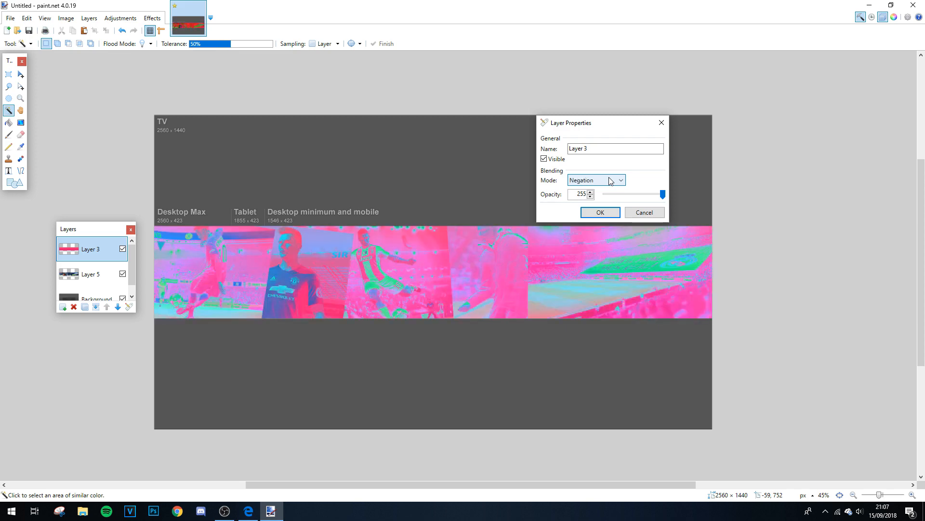
scroll(611, 181, "down", 1)
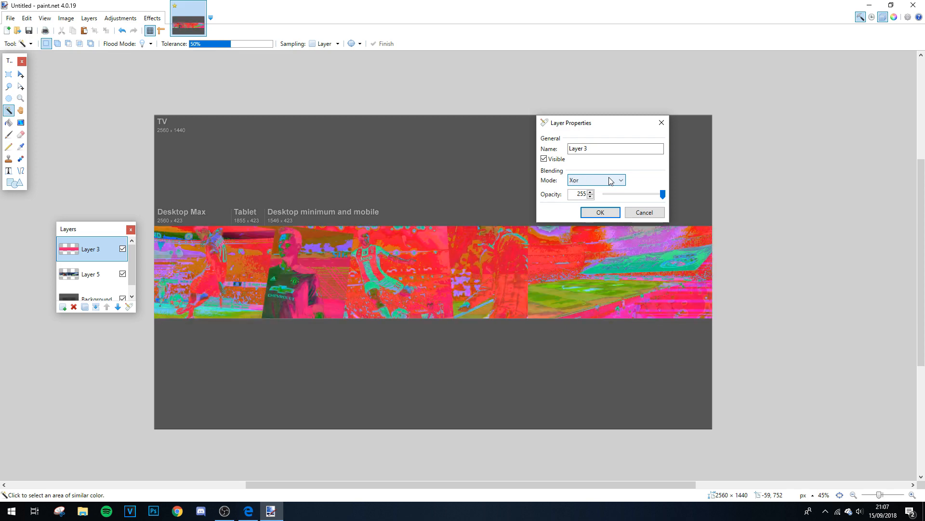
- Compare Overlay with Glow as Layer 3's blending mode, and apply Glow at an opacity of 169
left_click(612, 181)
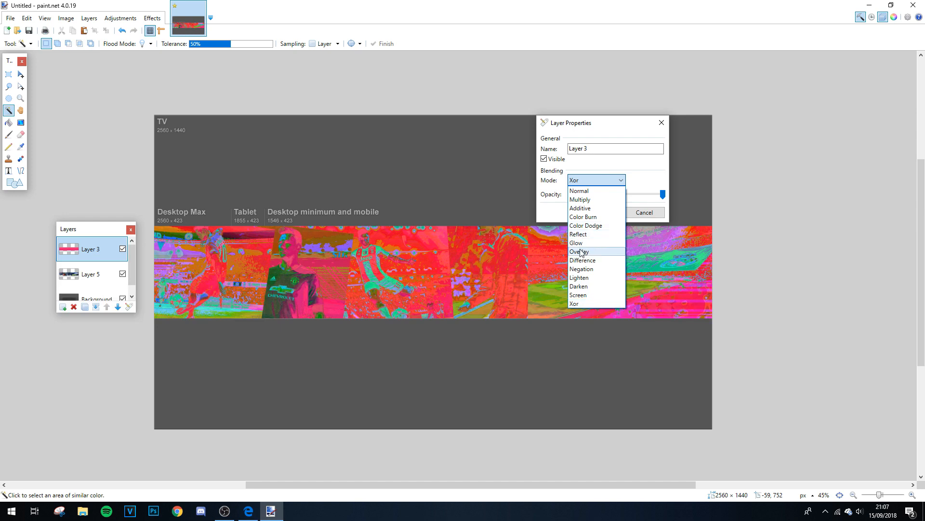
left_click(596, 233)
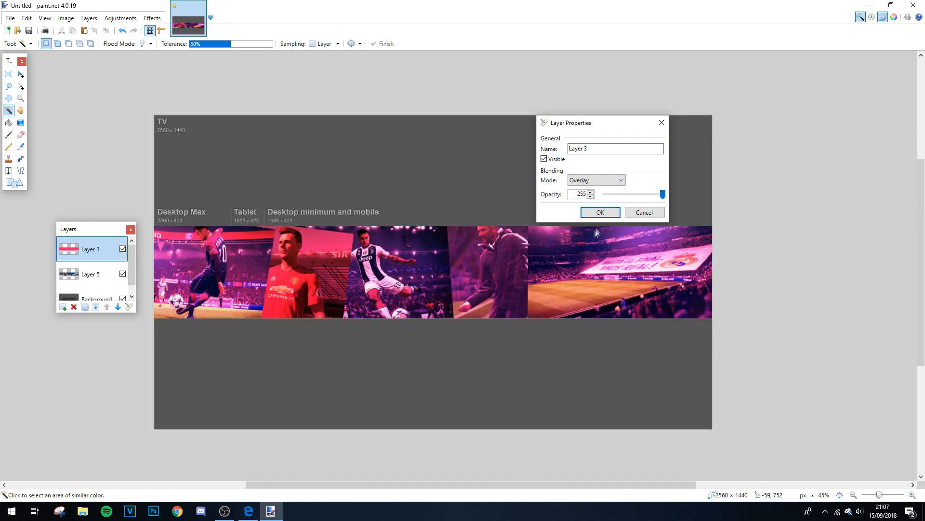
left_click(606, 181)
left_click(595, 244)
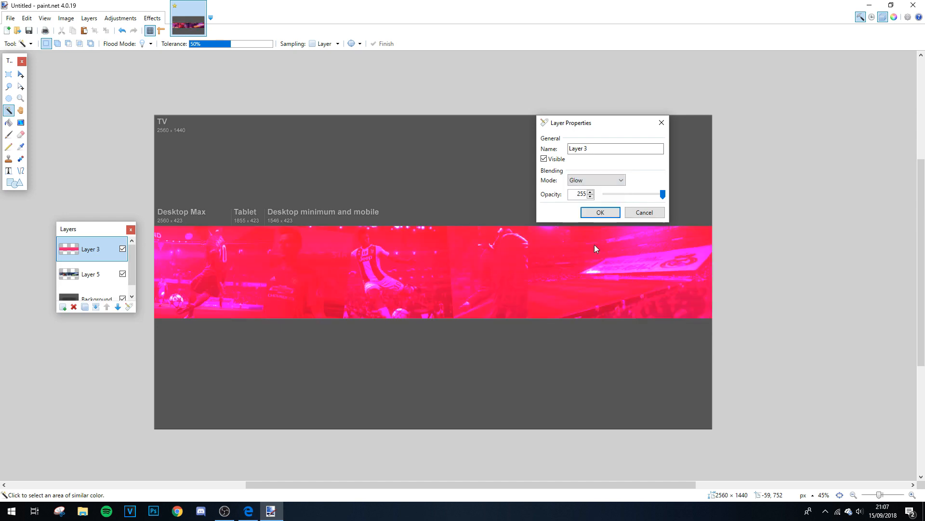
left_click_drag(655, 201, 639, 200)
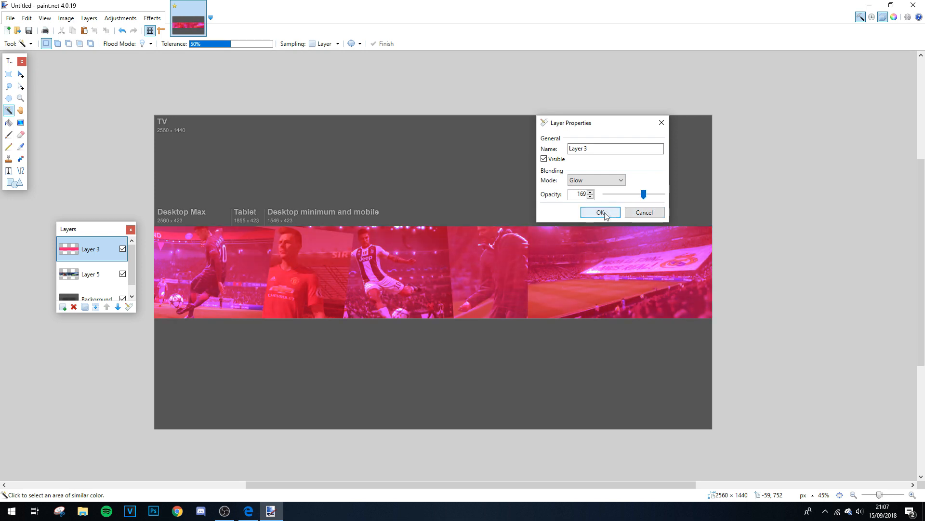
left_click(600, 212)
- Recolor Layer 3's gradient blue with a Hue / Saturation adjustment, using hue -110 and saturation 140
left_click(121, 18)
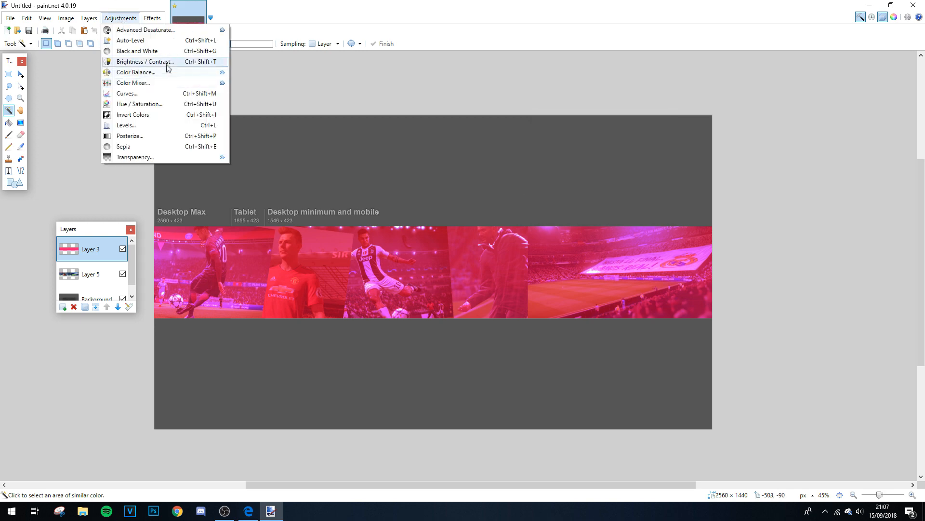
left_click(158, 107)
left_click_drag(440, 228, 413, 231)
left_click_drag(466, 205, 647, 156)
left_click_drag(596, 182, 641, 203)
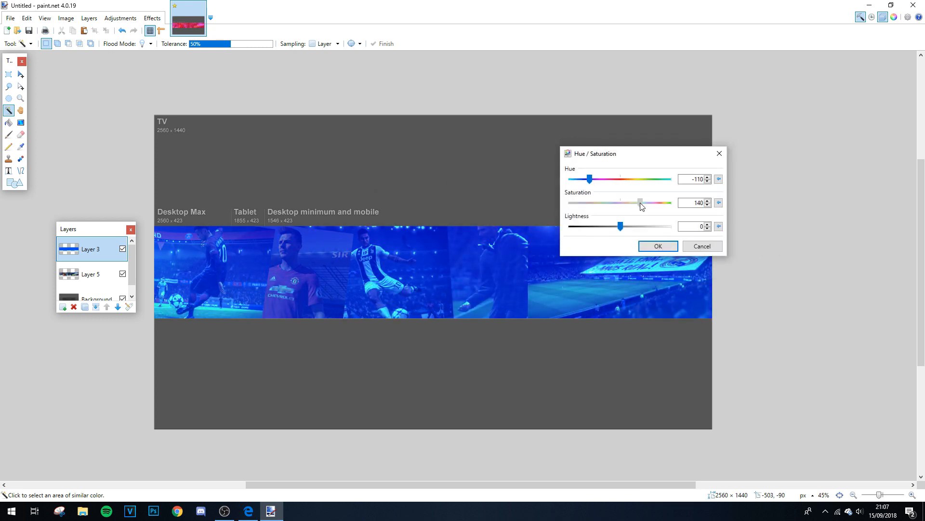
left_click(657, 246)
- Darken the pictures on Layer 5 with a Brightness / Contrast adjustment
left_click(92, 274)
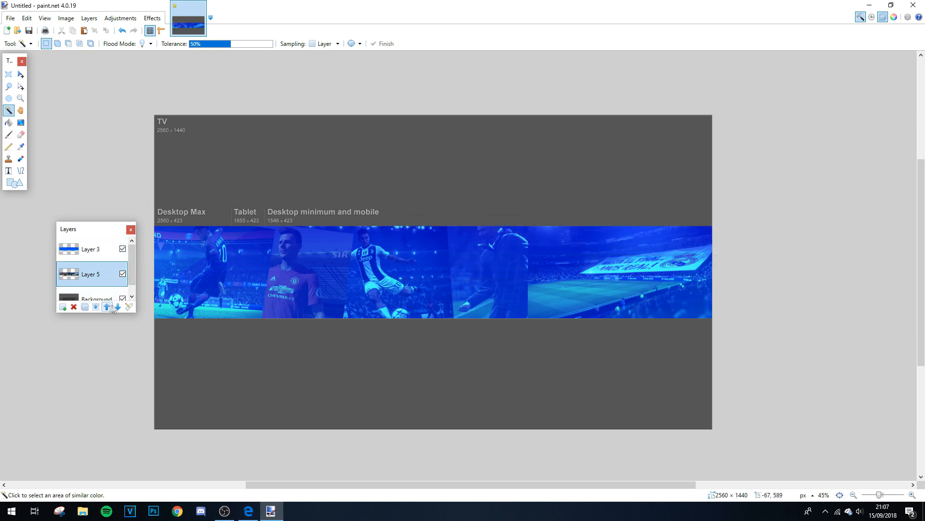
left_click(546, 286)
key("s")
left_click(549, 288)
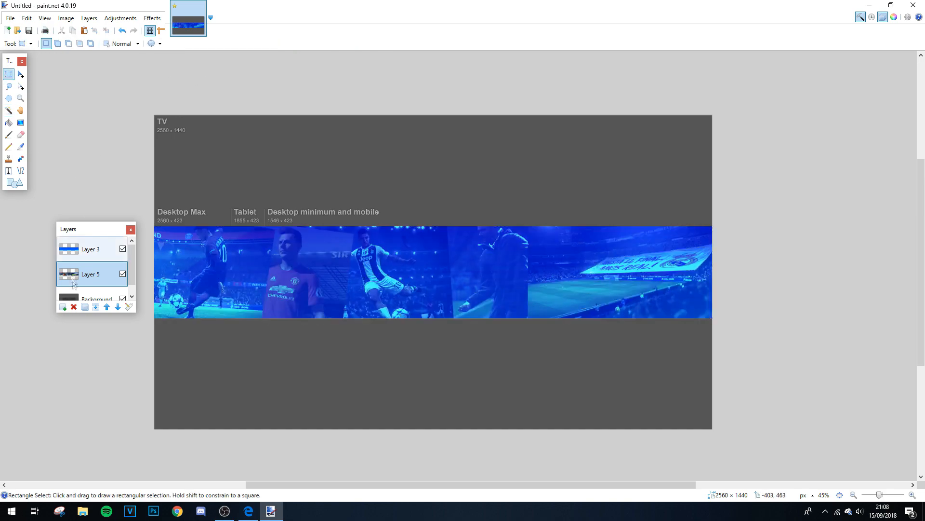
left_click(120, 17)
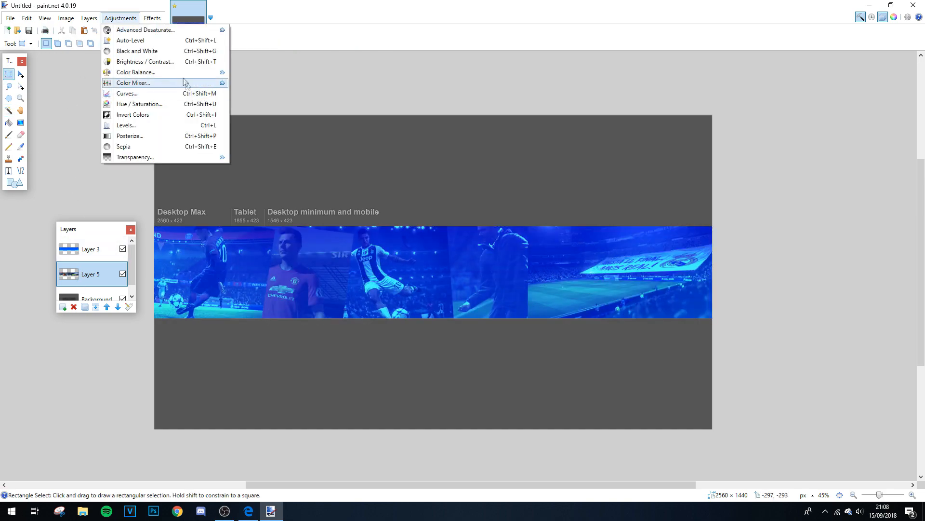
left_click(144, 61)
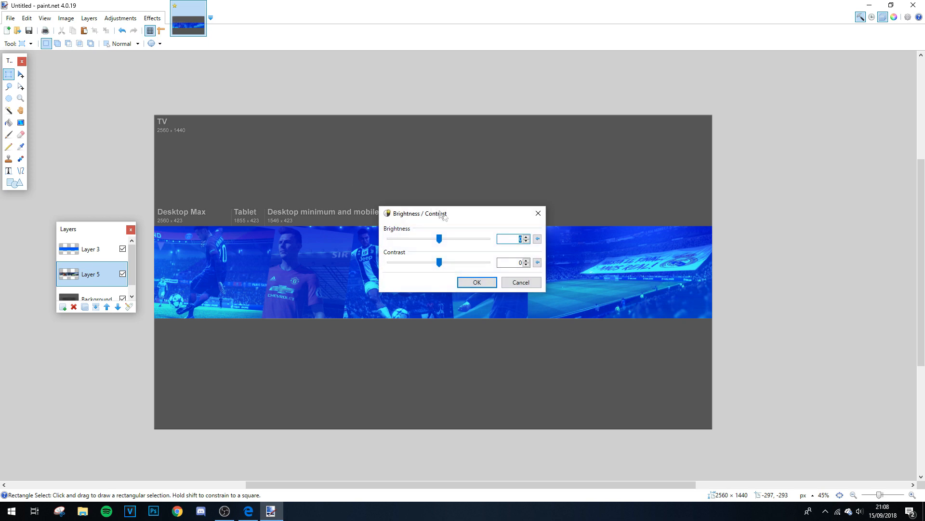
left_click_drag(442, 243, 453, 264)
left_click_drag(461, 213, 685, 183)
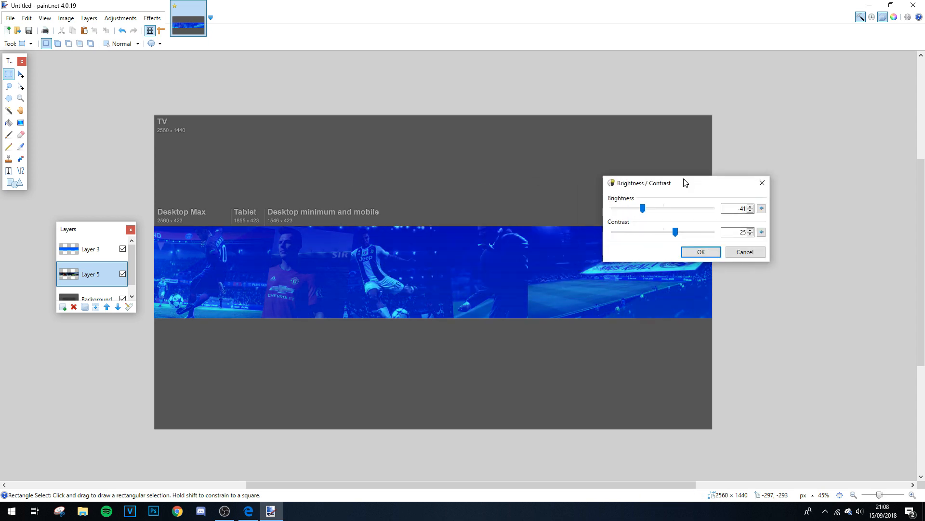
left_click_drag(643, 210, 665, 243)
key("Return")
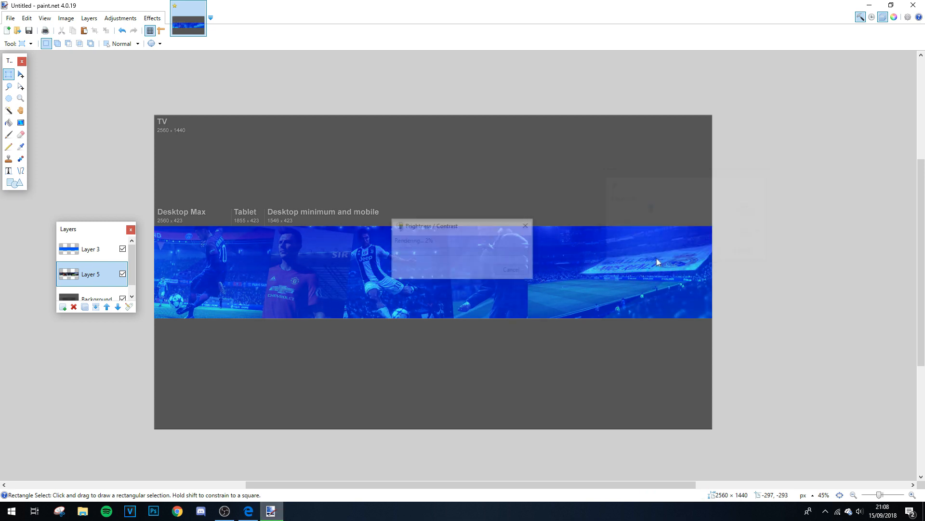
- Examine the whole banner with Layer 3 and Layer 5 hidden and shown in turn
scroll(323, 285, "down", 2)
scroll(381, 298, "down", 3)
scroll(380, 299, "up", 2)
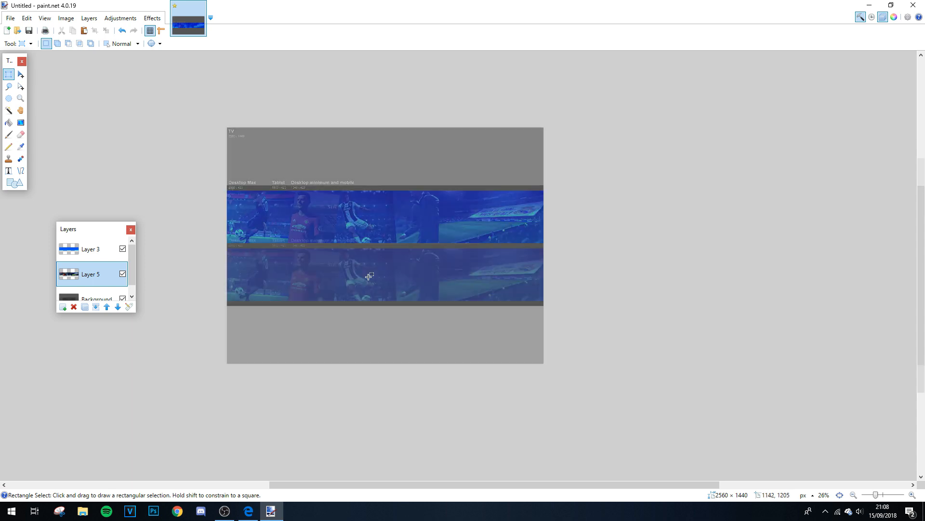
left_click(96, 257)
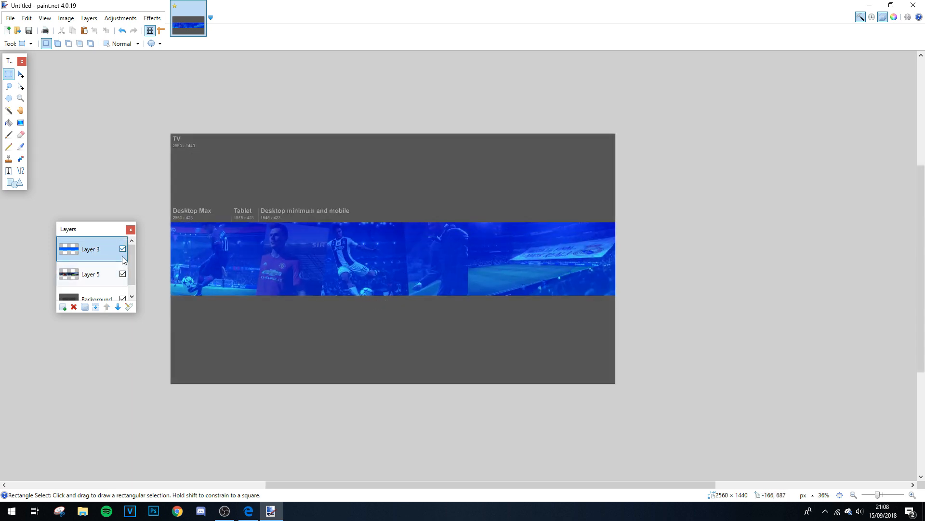
left_click(123, 249)
left_click(122, 274)
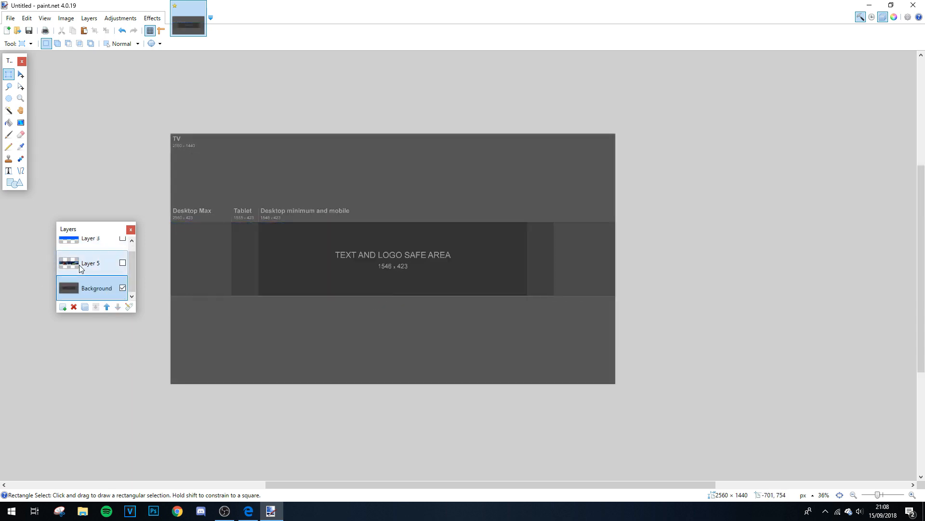
left_click(123, 249)
left_click(122, 274)
left_click(123, 274)
left_click(122, 274)
- Shift Layer 3's tint from blue to purple with a Hue / Saturation adjustment, raising its saturation to 151
left_click(89, 251)
left_click(120, 18)
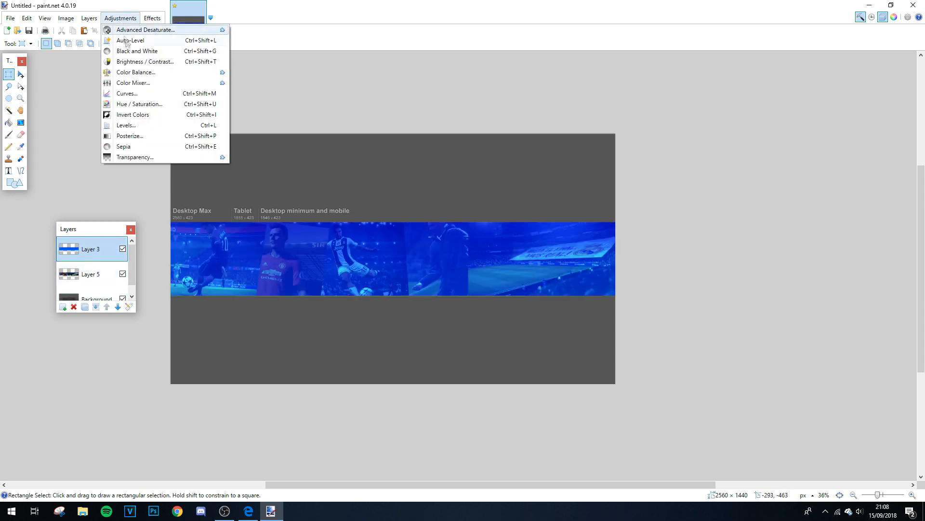
left_click(147, 106)
left_click_drag(408, 227, 446, 239)
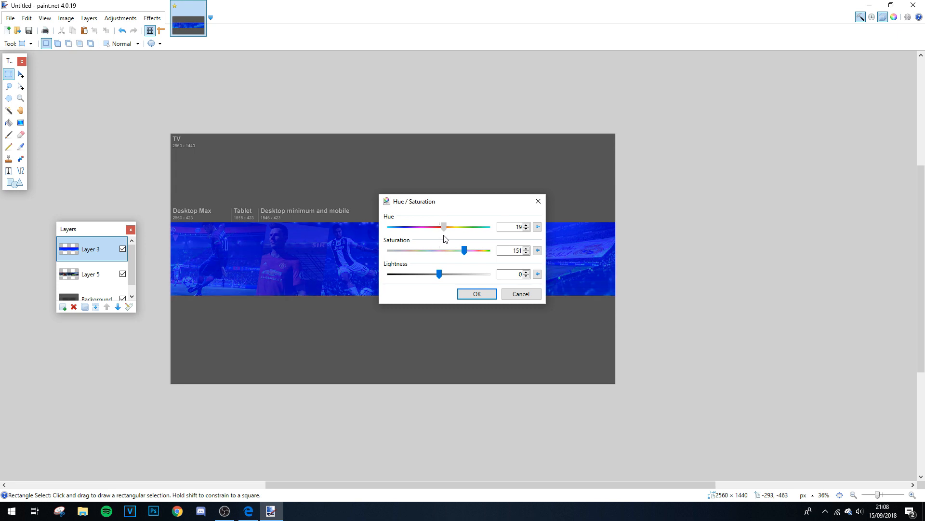
mouse_move(453, 233)
left_mouse_down()
mouse_move(465, 236)
mouse_move(454, 236)
left_mouse_up()
left_click(477, 294)
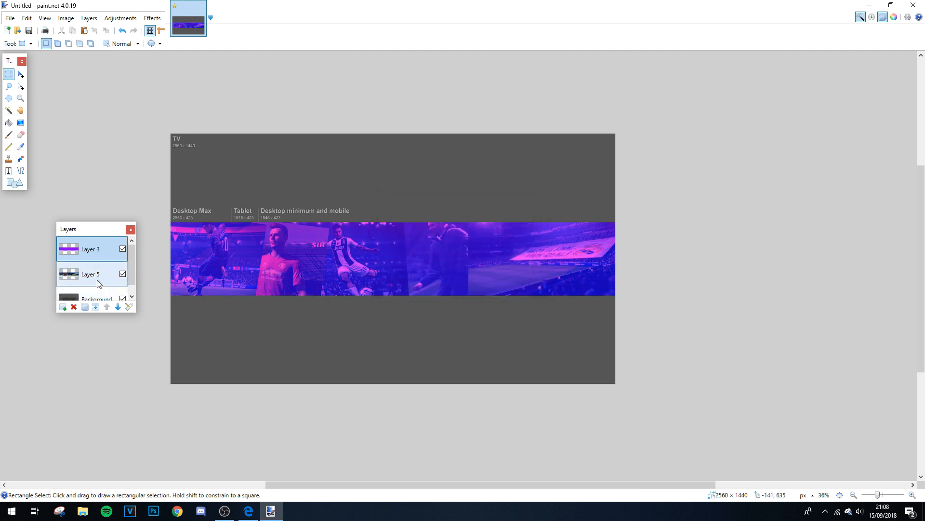
- Hide Layer 3 and Layer 5, and add a new empty layer above Layer 3
left_click(123, 249)
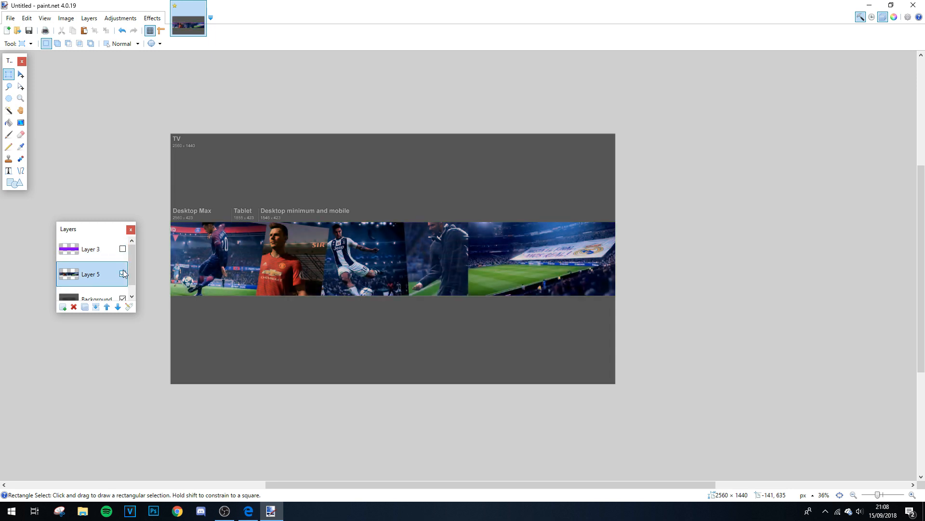
left_click(122, 273)
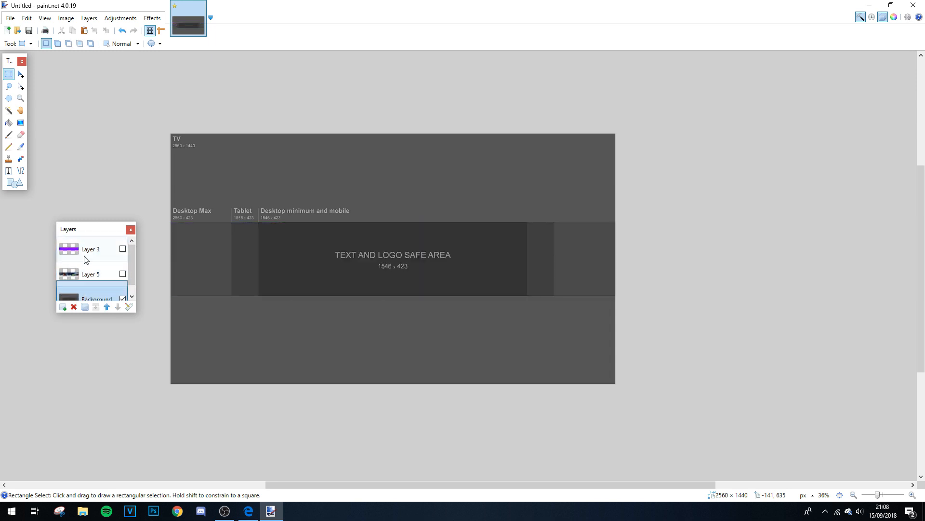
left_click(89, 252)
left_click(63, 307)
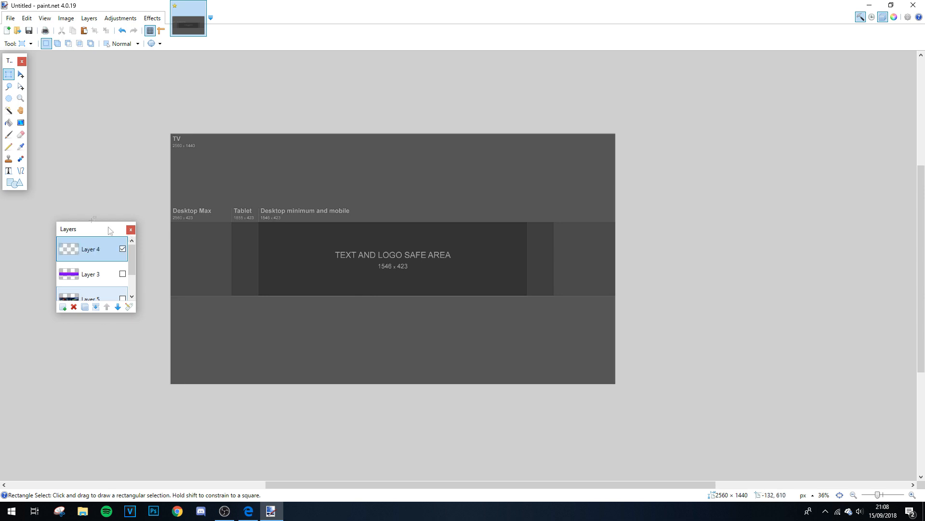
- Start a text in the text and logo safe area of Layer 4, using the font He's Dead Jim at size 96
left_click(8, 172)
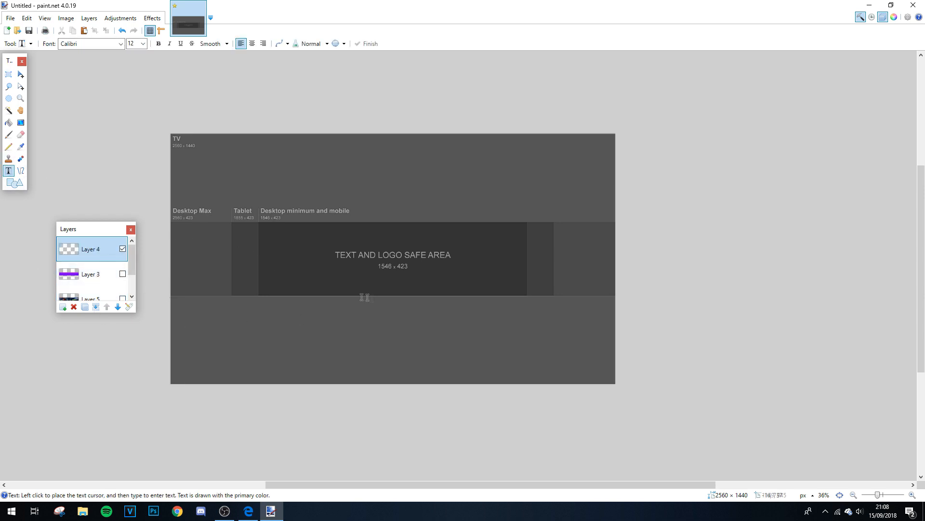
left_click(356, 261)
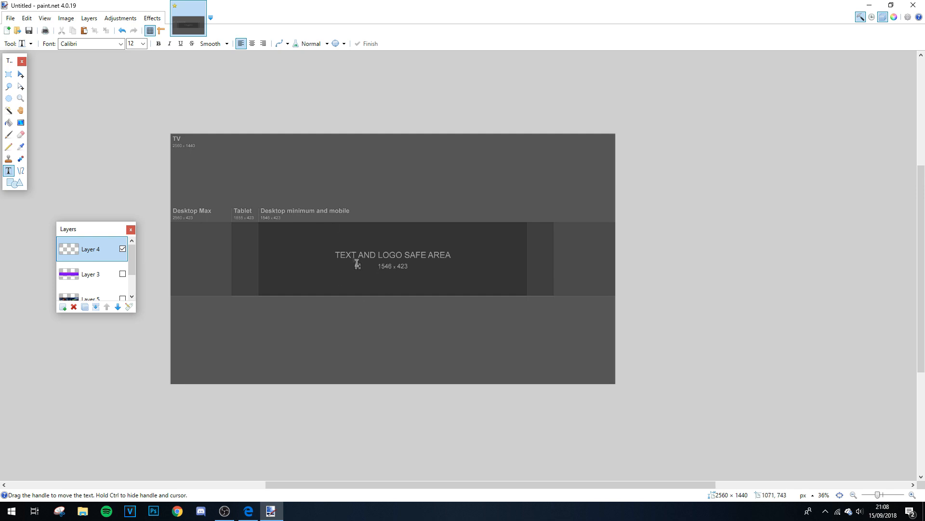
left_click(120, 44)
scroll(197, 98, "up", 1)
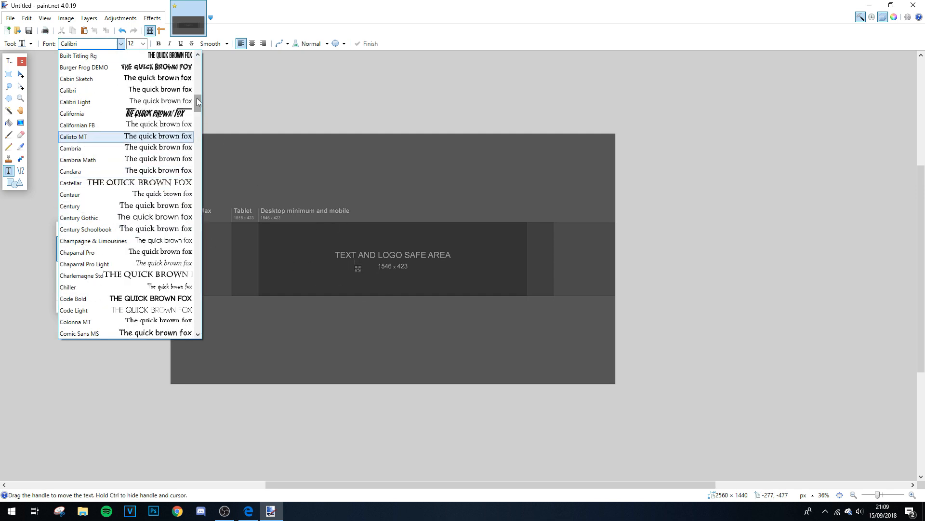
left_click_drag(198, 96, 198, 164)
left_click(96, 137)
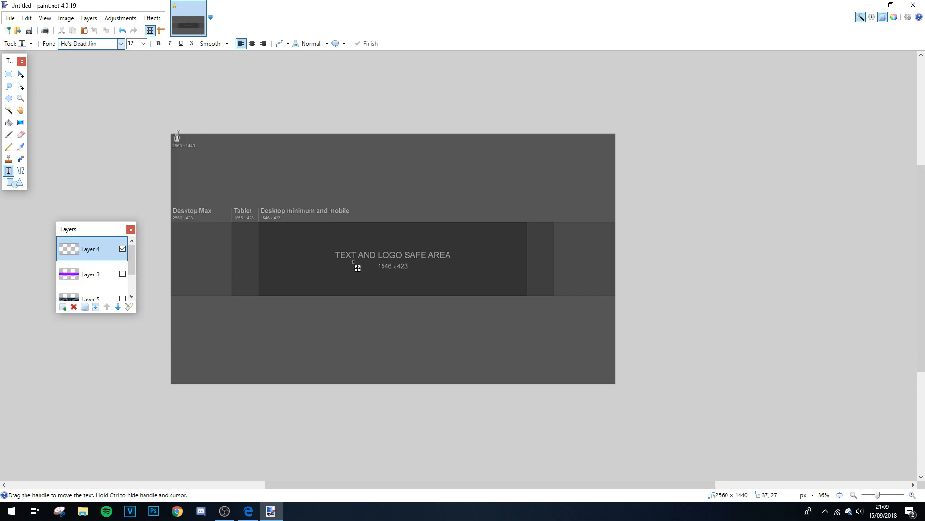
left_click(146, 45)
left_click(138, 177)
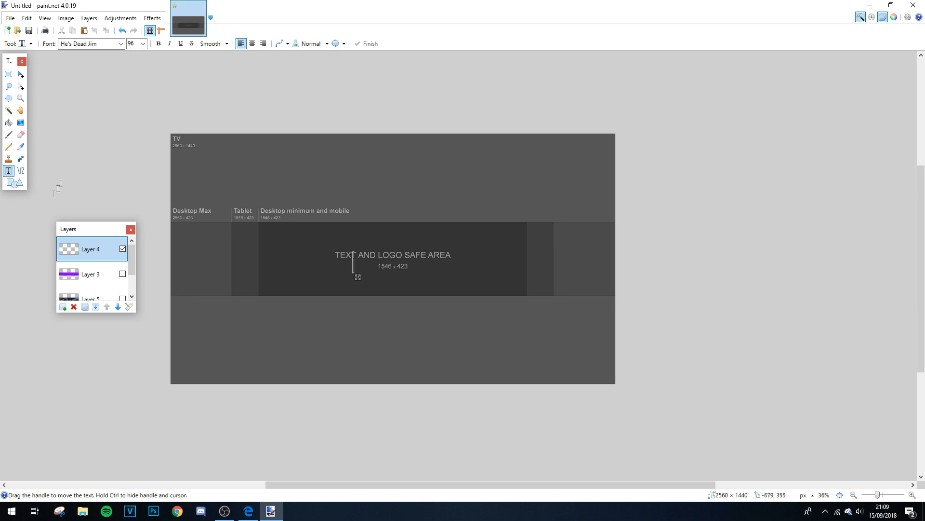
- Set the primary color to white, enter the title XAURLPUX and shift it slightly toward the middle of the safe area
left_click(894, 17)
left_click(834, 182)
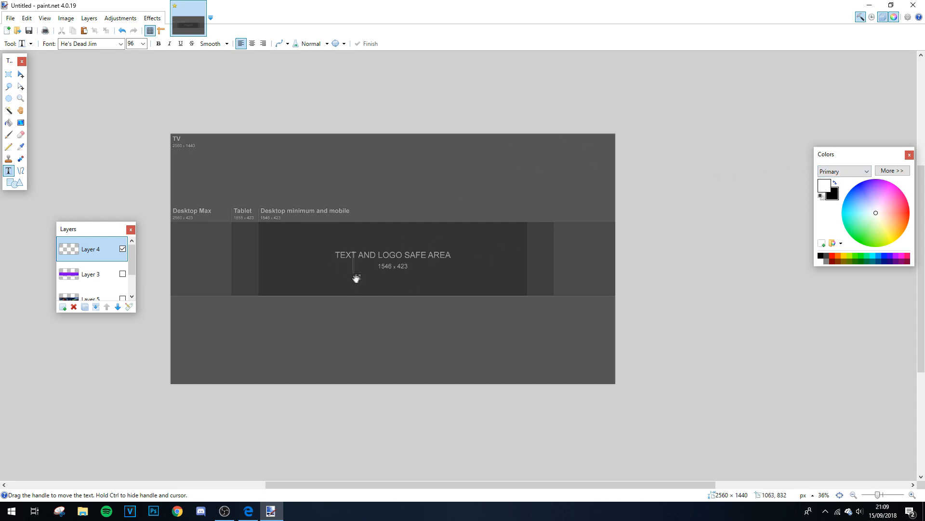
type("AUR")
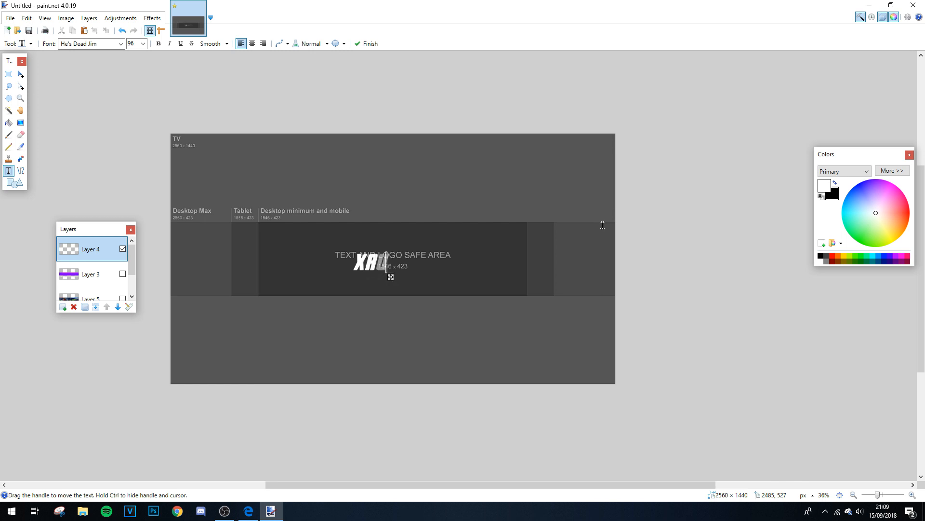
type("A")
key("BackSpace")
type("LPUX")
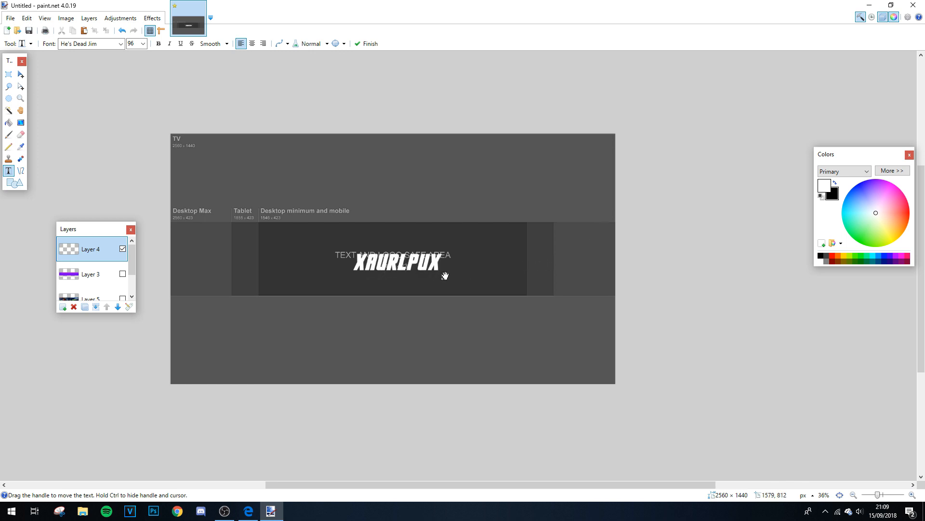
left_click_drag(445, 275, 436, 276)
- Enlarge the XAURLPUX title to size 144 and reposition it over the safe area's center
left_click(143, 43)
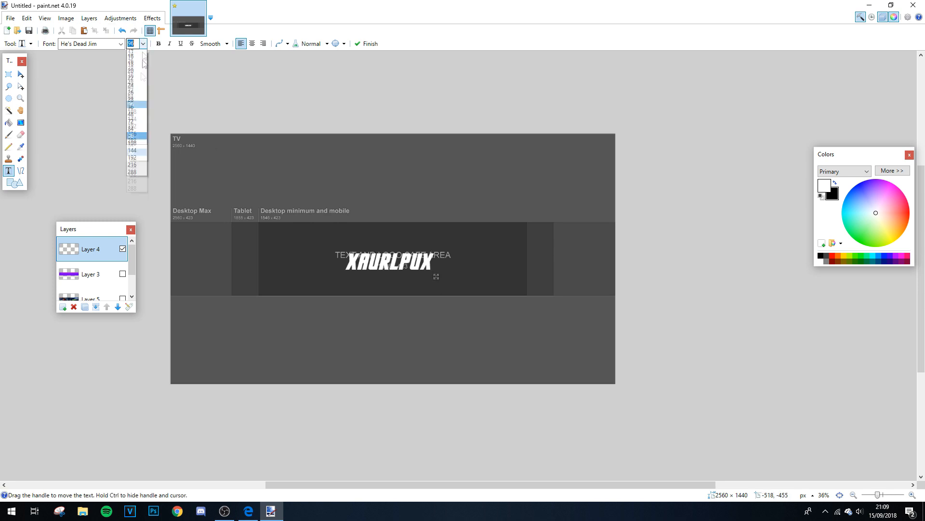
left_click(137, 193)
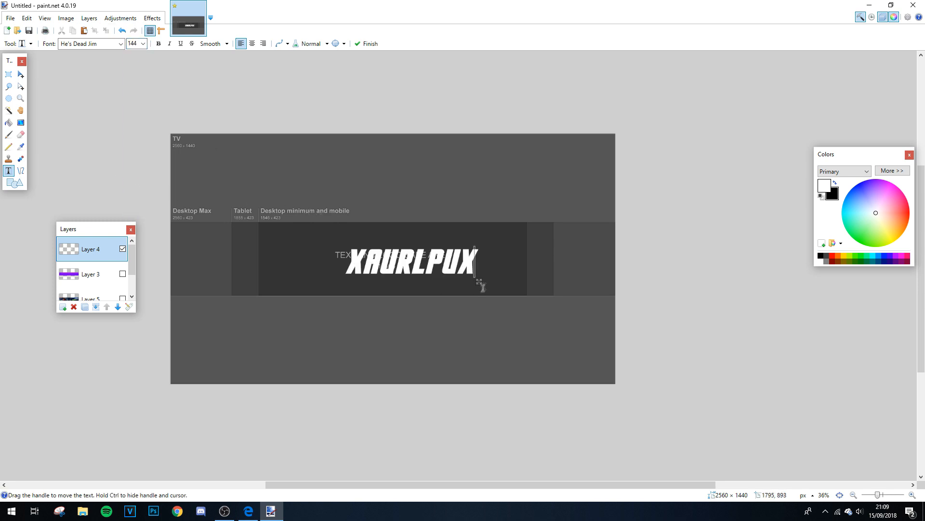
left_click_drag(481, 283, 466, 281)
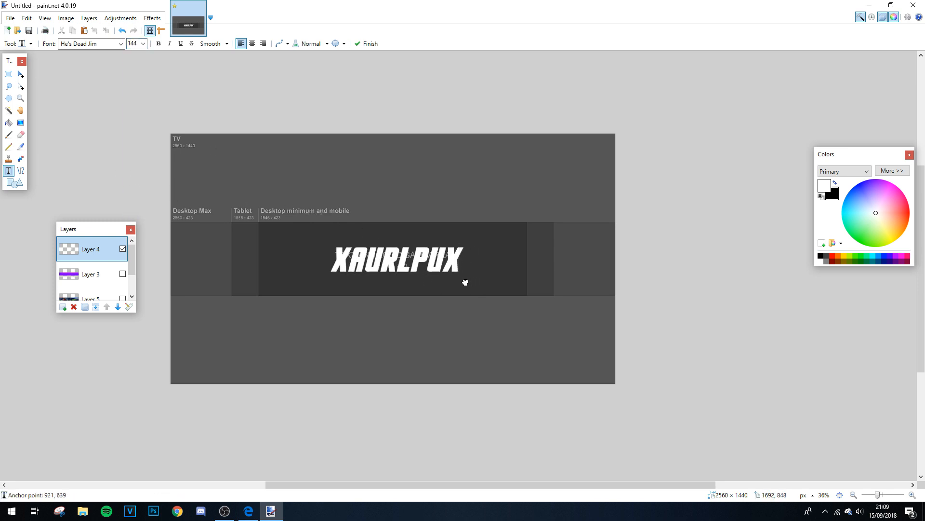
- Preview the title over the purple gradient and pictures by temporarily showing Layer 3 and Layer 5, ending with both hidden
left_click(122, 275)
scroll(122, 272, "down", 1)
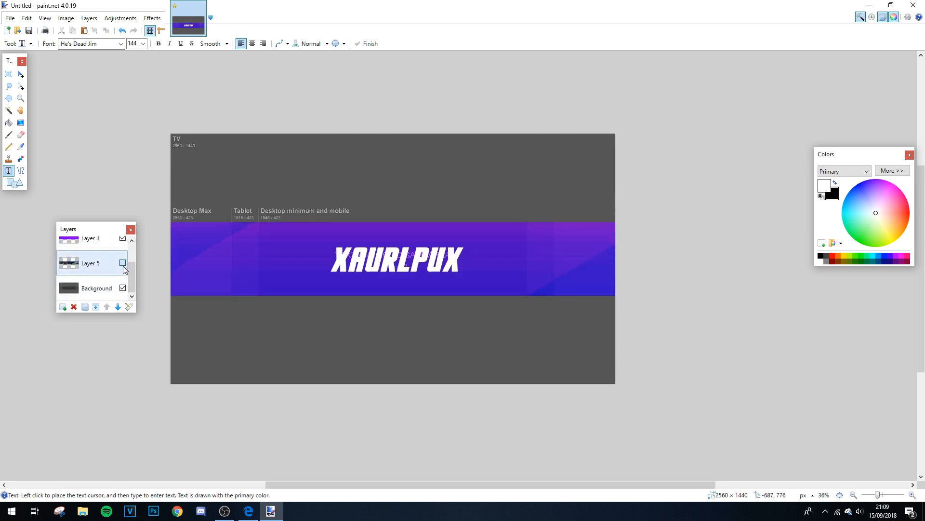
left_click(123, 263)
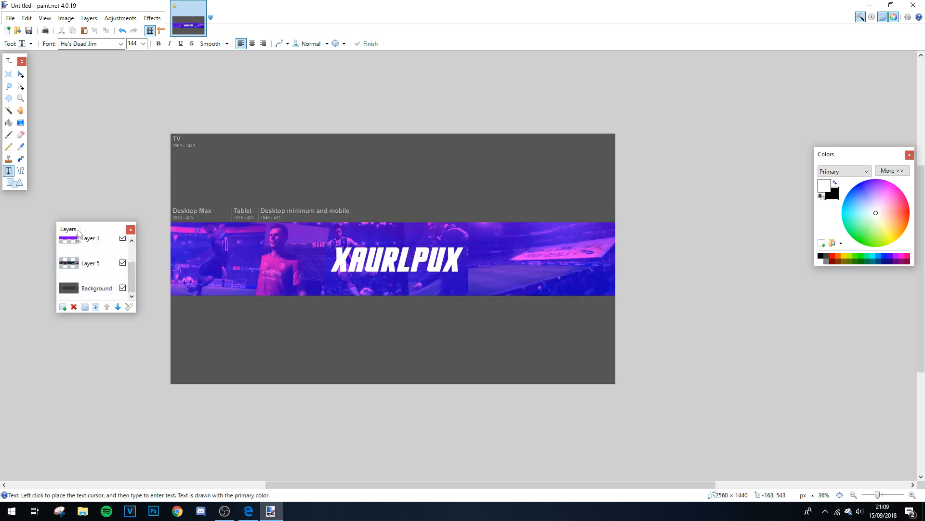
scroll(122, 273, "up", 1)
left_click(123, 275)
scroll(123, 278, "down", 1)
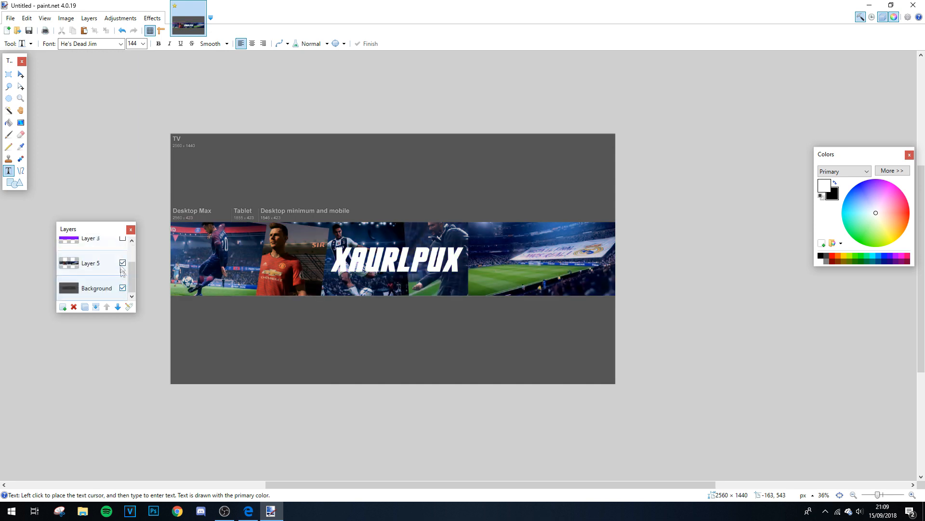
left_click(123, 262)
- Select the area around the XAURLPUX title on Layer 4, move it up slightly within the safe area, and deselect
left_click(8, 76)
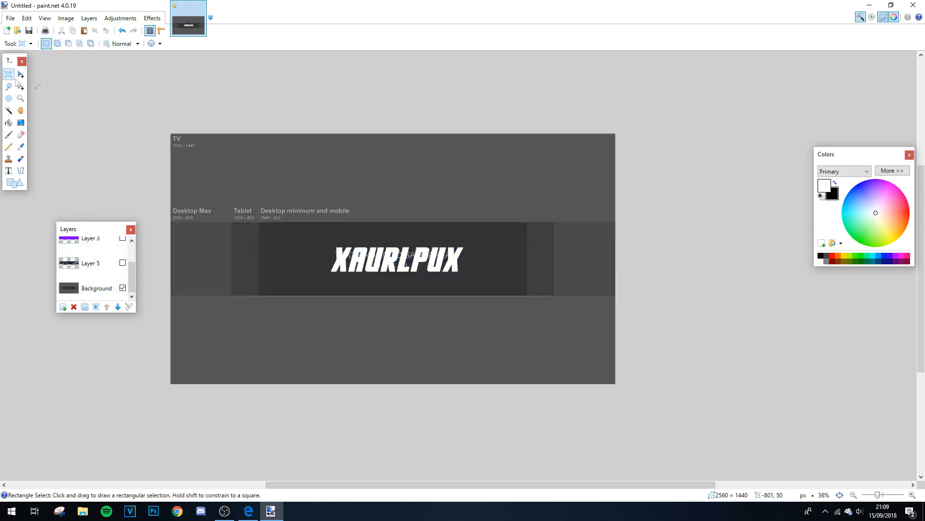
left_click_drag(291, 232, 493, 287)
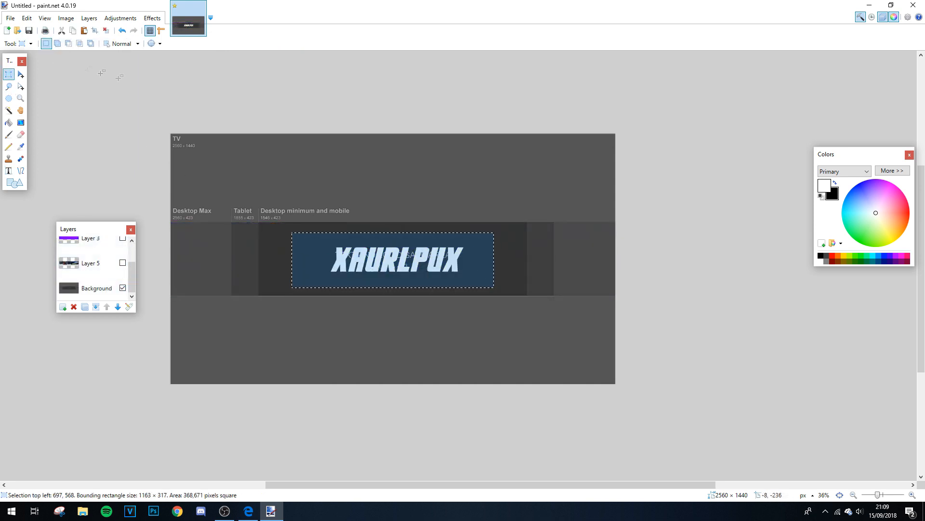
left_click(21, 75)
left_click_drag(411, 272, 409, 259)
key("s")
left_click(195, 143)
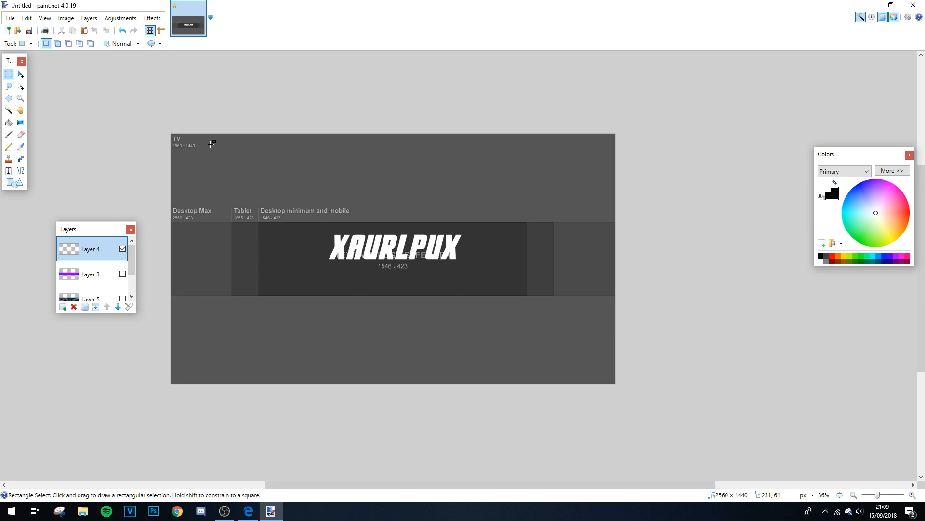
scroll(367, 310, "up", 4)
left_click_drag(252, 277, 414, 319)
mouse_move(448, 290)
left_mouse_down()
mouse_move(237, 252)
mouse_move(444, 288)
left_mouse_up()
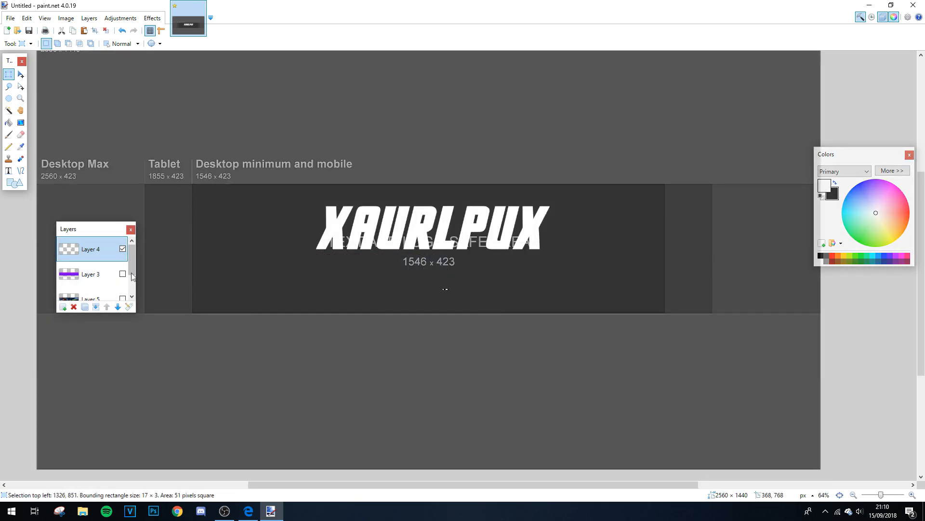
- Make Layer 3 and Layer 5 visible so the gradient and pictures appear behind the title
left_click(123, 274)
scroll(123, 270, "down", 1)
left_click(123, 263)
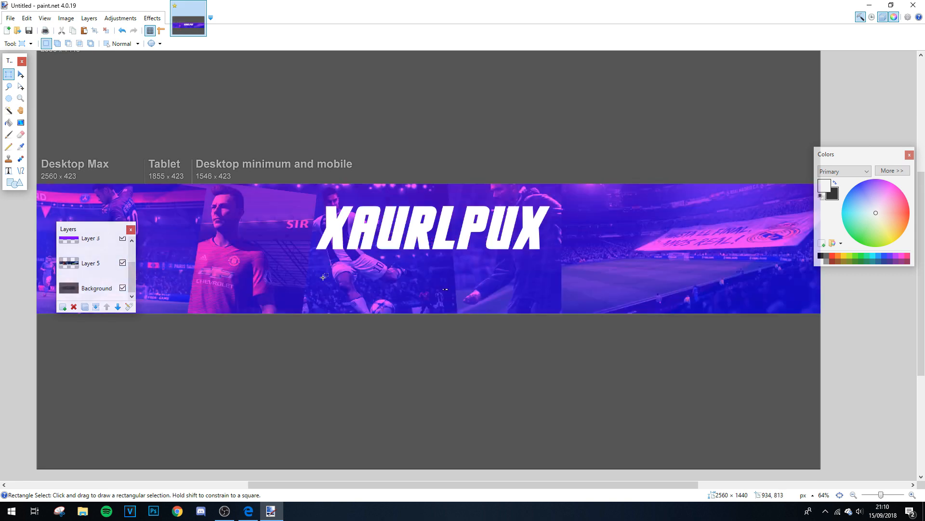
scroll(380, 276, "down", 2)
scroll(381, 276, "down", 1)
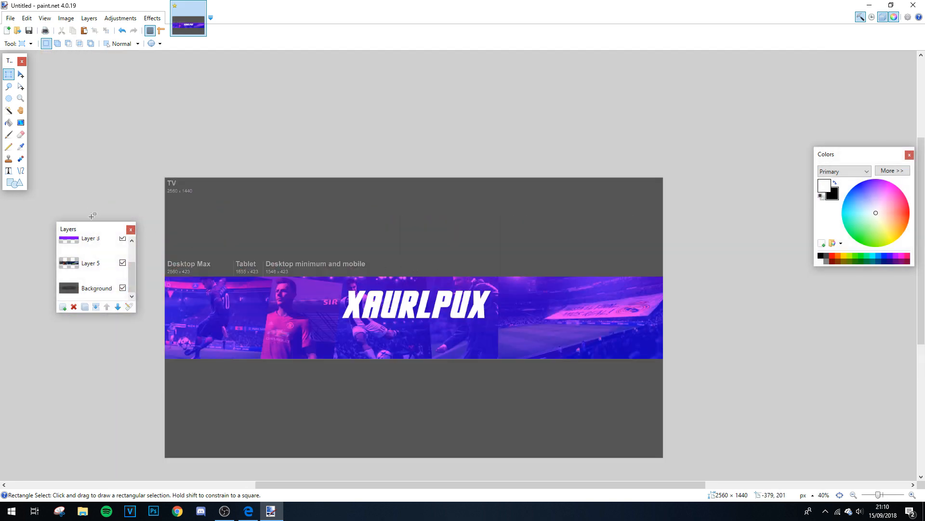
scroll(95, 247, "up", 1)
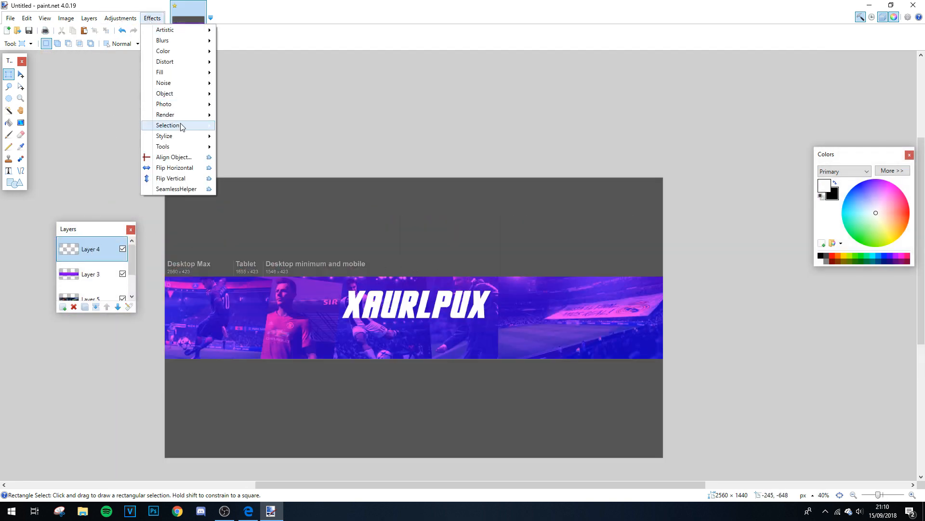
- Start a Drop Shadow effect on the XAURLPUX title in Layer 4 with a dark blue shadow color, R 30, G 0, B 132
mouse_move(182, 94)
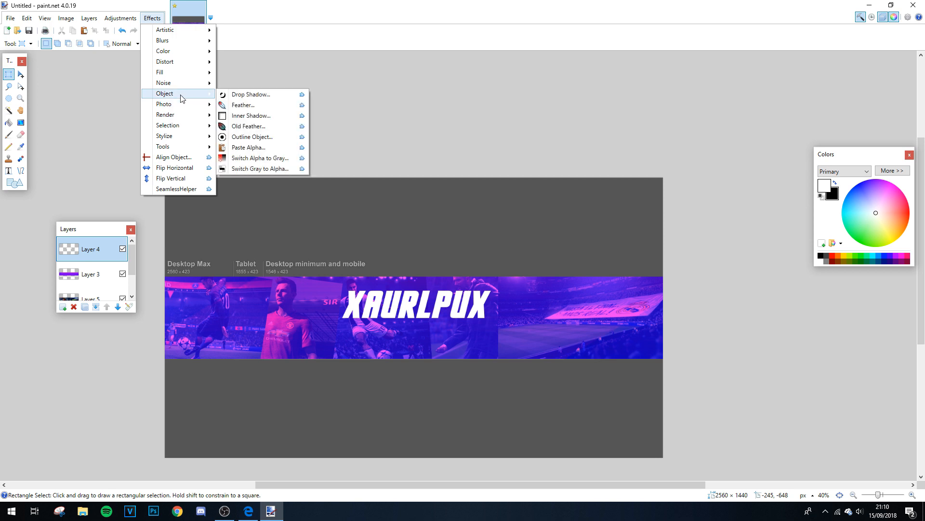
left_click(258, 95)
left_click_drag(457, 147, 673, 147)
left_click_drag(701, 285, 708, 326)
left_click_drag(670, 293, 652, 273)
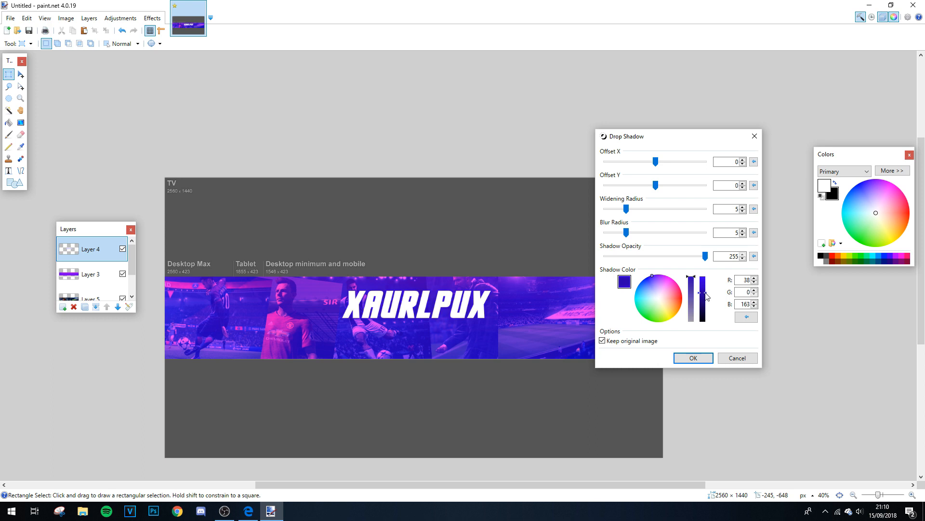
- Set the drop shadow's widening radius to 14 and blur radius to 24, and apply it to the title
left_click_drag(633, 214, 654, 218)
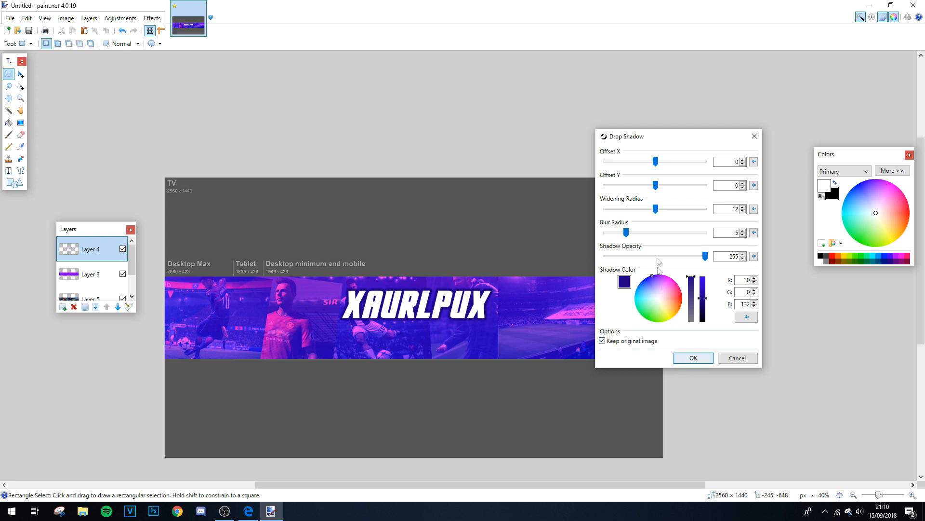
left_click_drag(629, 235, 713, 240)
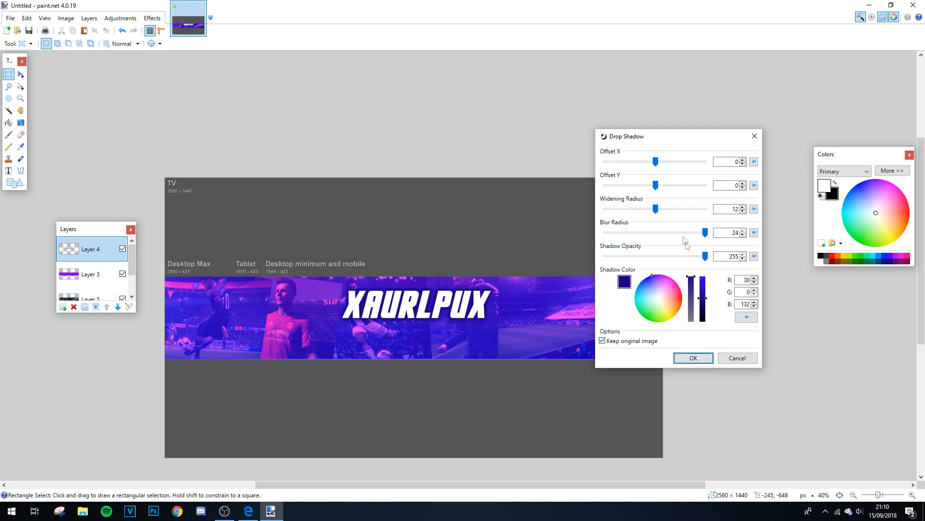
left_click_drag(664, 209, 663, 210)
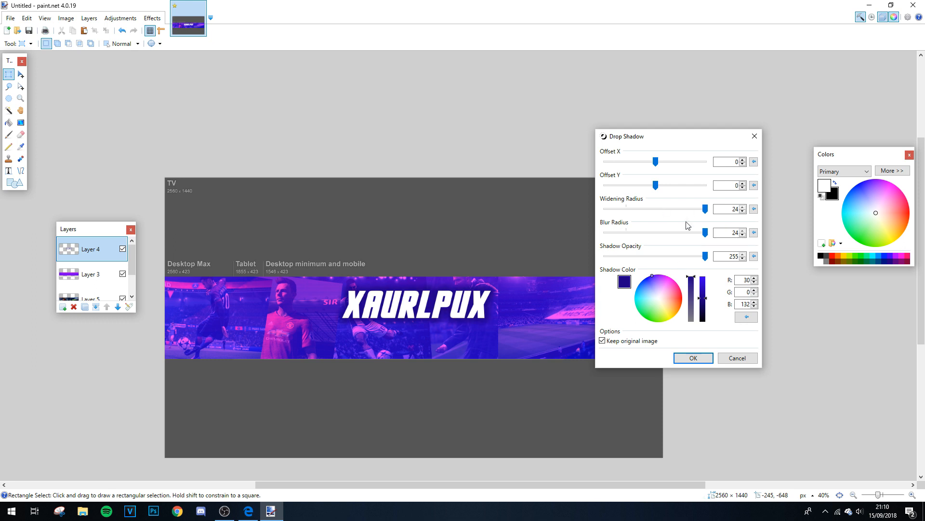
left_click_drag(706, 209, 664, 208)
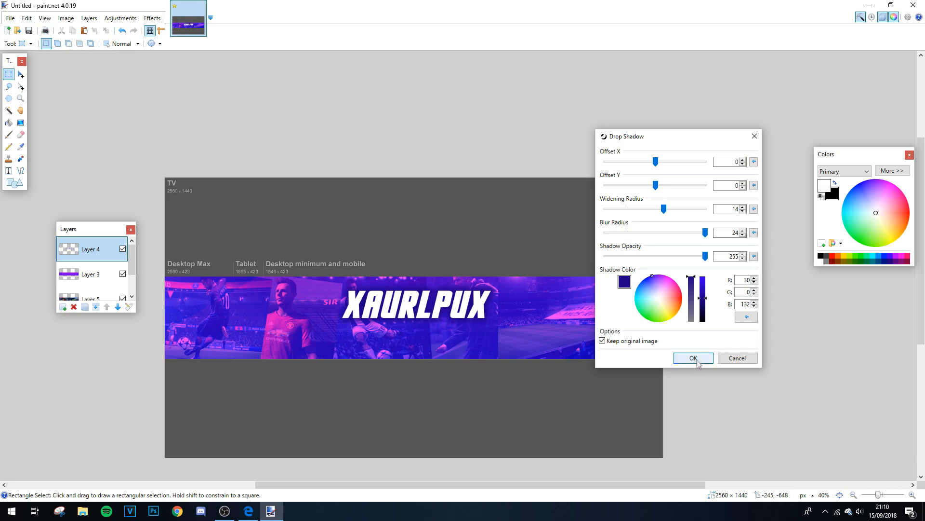
left_click(693, 358)
- Examine the title's drop shadow up close and across the width of the banner
scroll(366, 316, "up", 6)
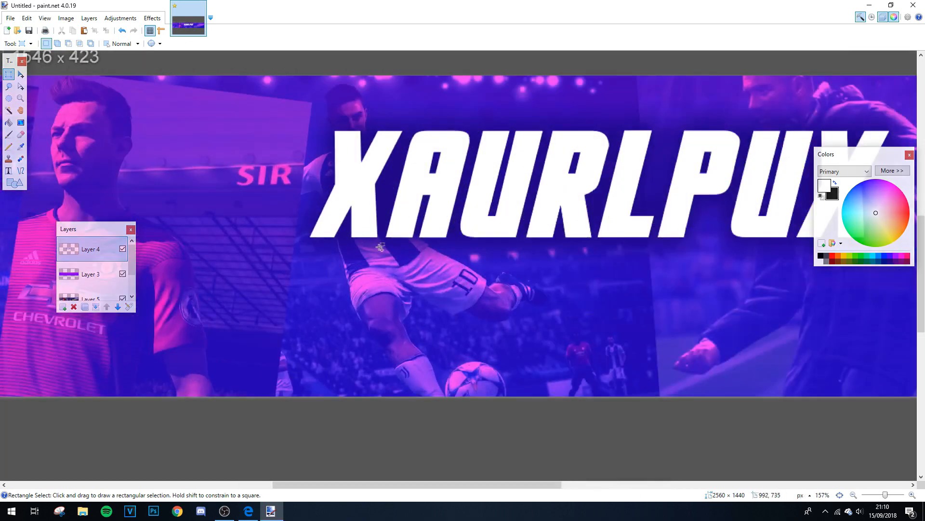
scroll(378, 248, "up", 2)
scroll(405, 254, "down", 4)
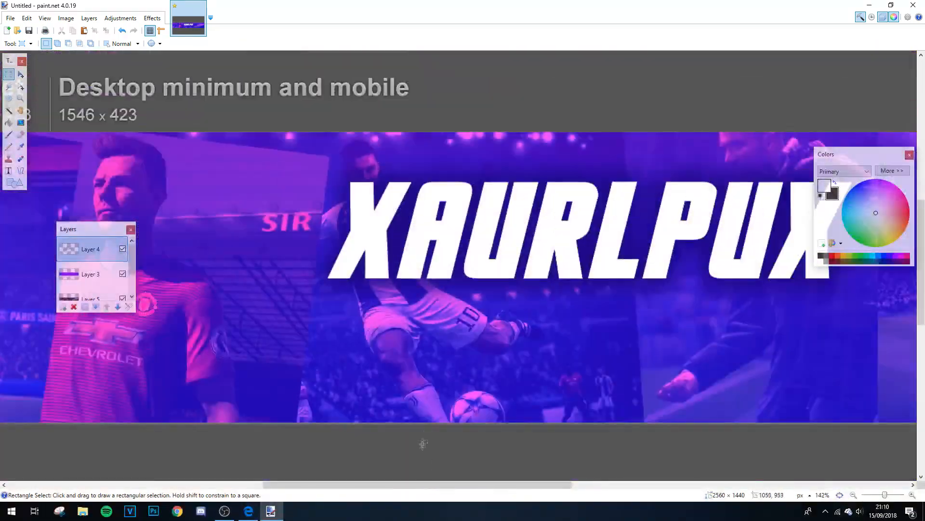
left_click_drag(429, 484, 492, 478)
scroll(482, 478, "down", 2)
scroll(407, 478, "up", 1)
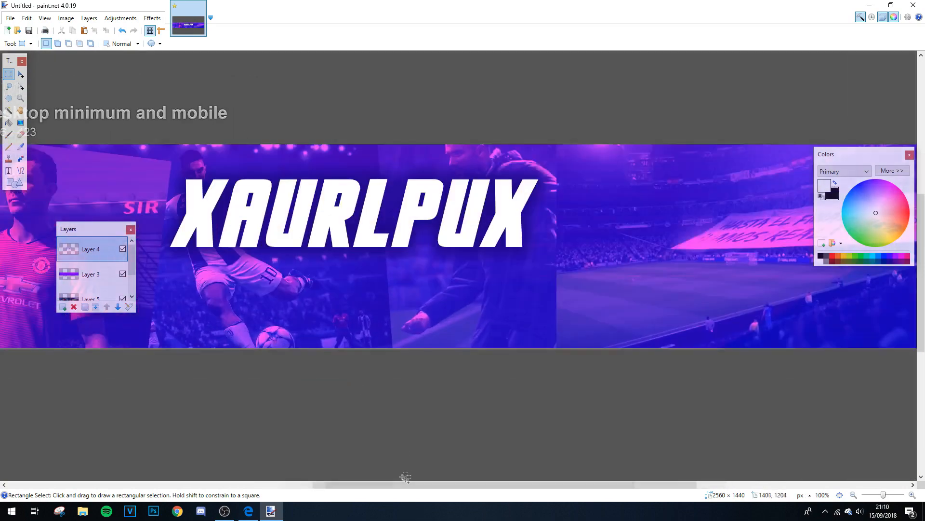
scroll(407, 478, "down", 2)
left_click_drag(422, 484, 302, 383)
scroll(302, 383, "down", 1)
- Select all eight letters of the XAURLPUX title together with the Magic Wand
left_click(9, 110)
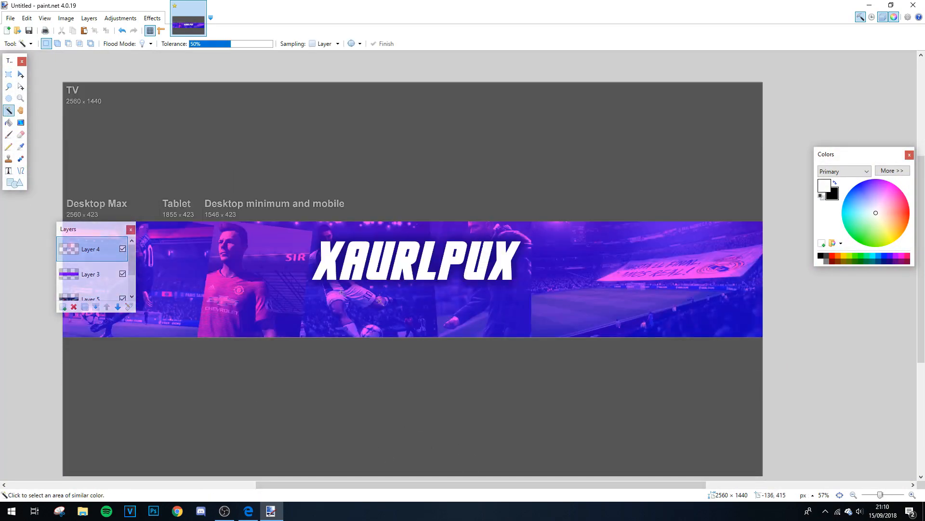
scroll(343, 277, "up", 4)
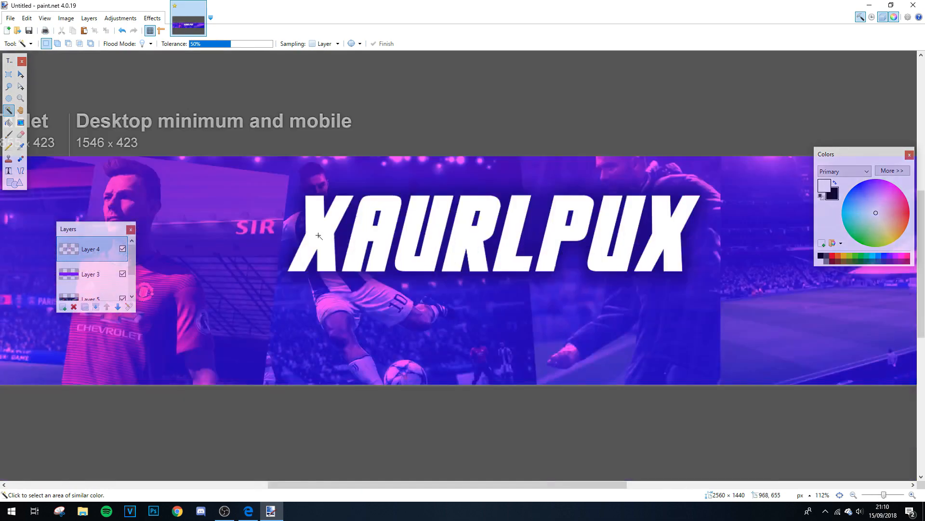
left_click(321, 232)
left_click(365, 241, "ctrl")
left_click(420, 230, "ctrl")
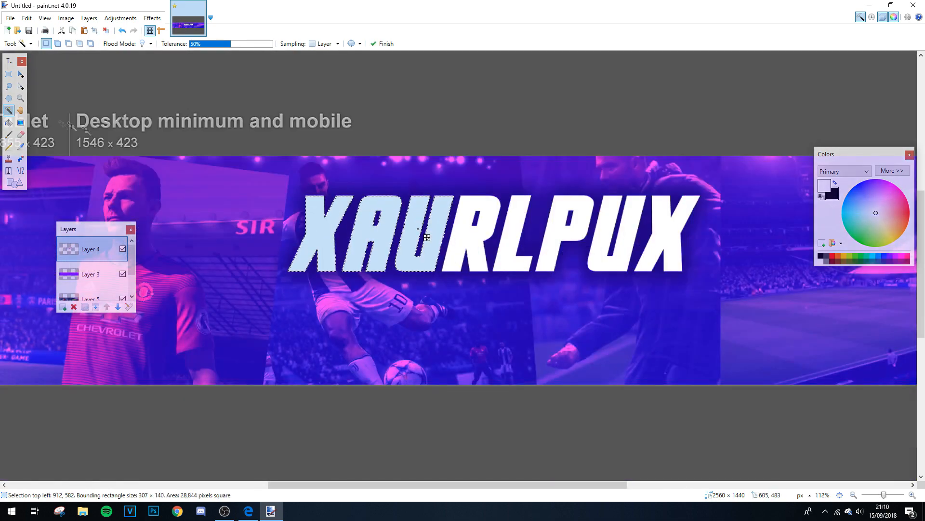
left_click(471, 238, "ctrl")
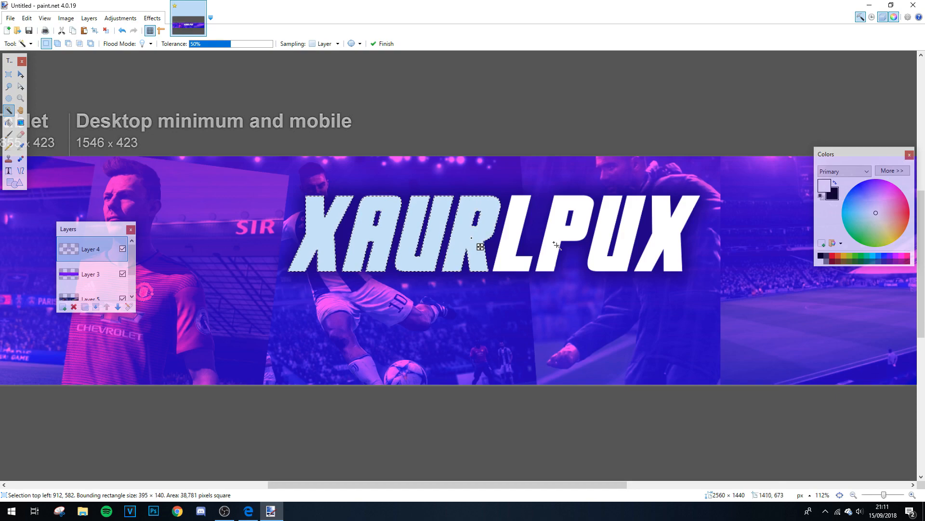
left_click(512, 238, "ctrl")
left_click(581, 234, "ctrl")
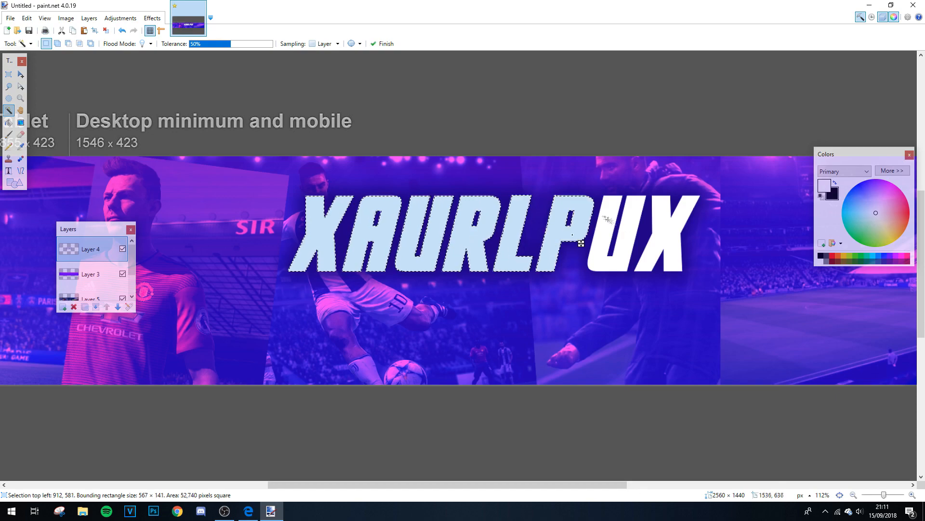
left_click(609, 222, "ctrl")
left_click(669, 223, "ctrl")
- Fill the selected title letters with a linear gradient from white to grey and deselect them
scroll(431, 424, "down", 3)
scroll(436, 347, "up", 1)
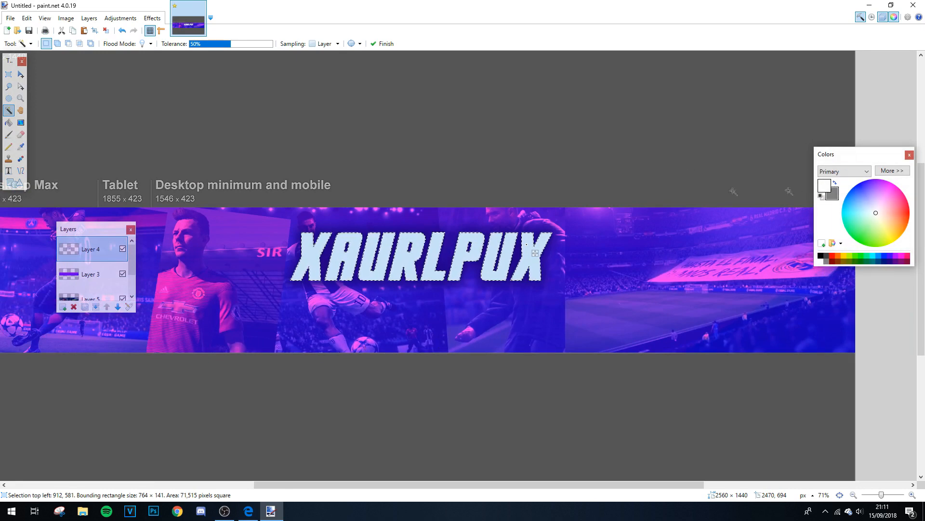
left_click(20, 123)
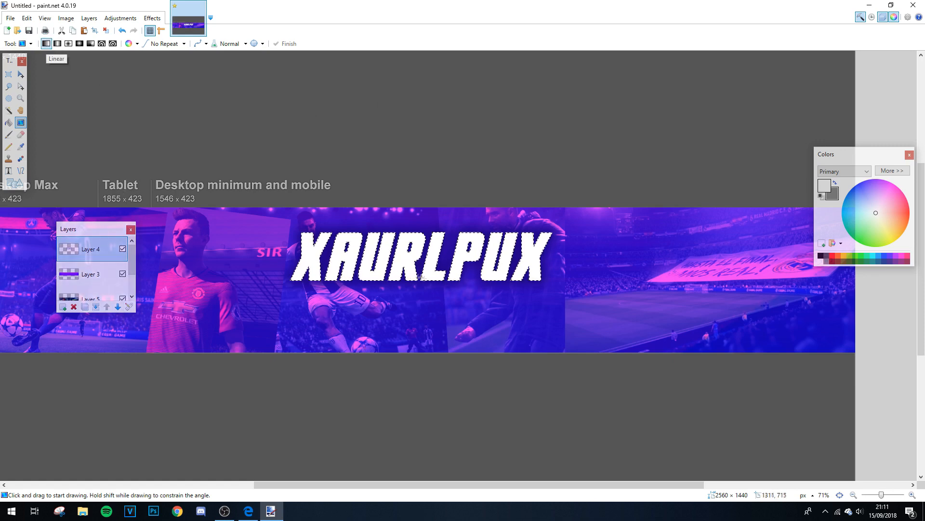
mouse_move(383, 270)
left_mouse_down()
mouse_move(482, 309)
mouse_move(660, 354)
left_mouse_up()
left_click_drag(487, 351, 390, 327)
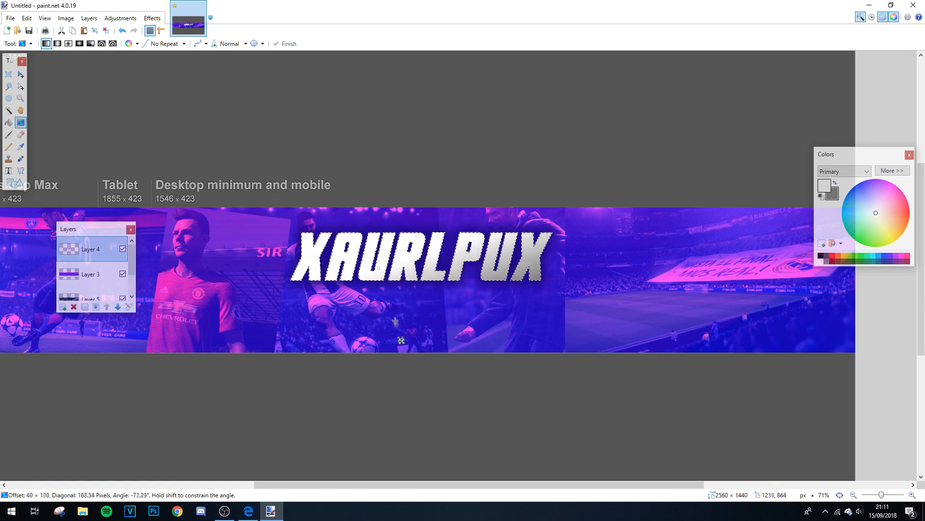
left_click_drag(379, 270, 416, 233)
left_click(9, 74)
- Examine the gradient-filled title against the whole banner at several zoom levels
scroll(354, 250, "down", 3)
scroll(374, 272, "down", 1)
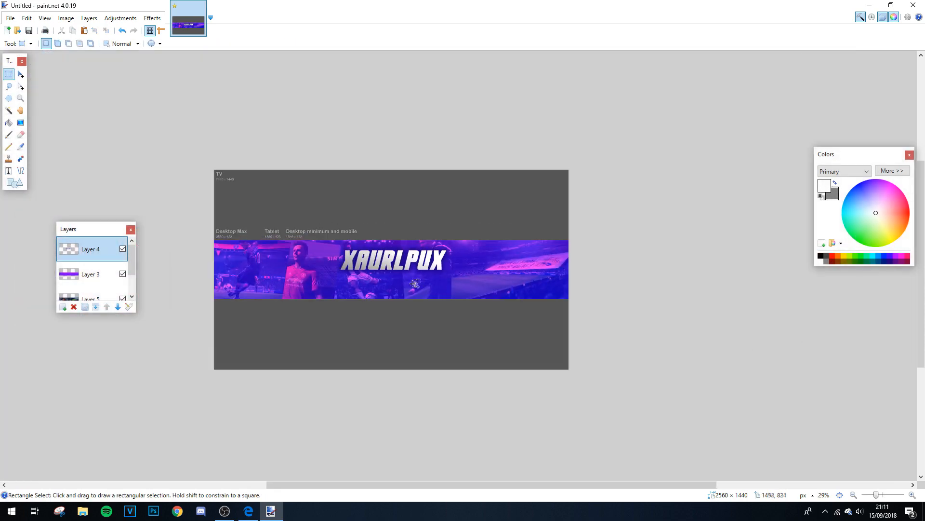
scroll(505, 267, "up", 3)
scroll(403, 278, "up", 2)
scroll(386, 282, "down", 1)
scroll(371, 285, "up", 1)
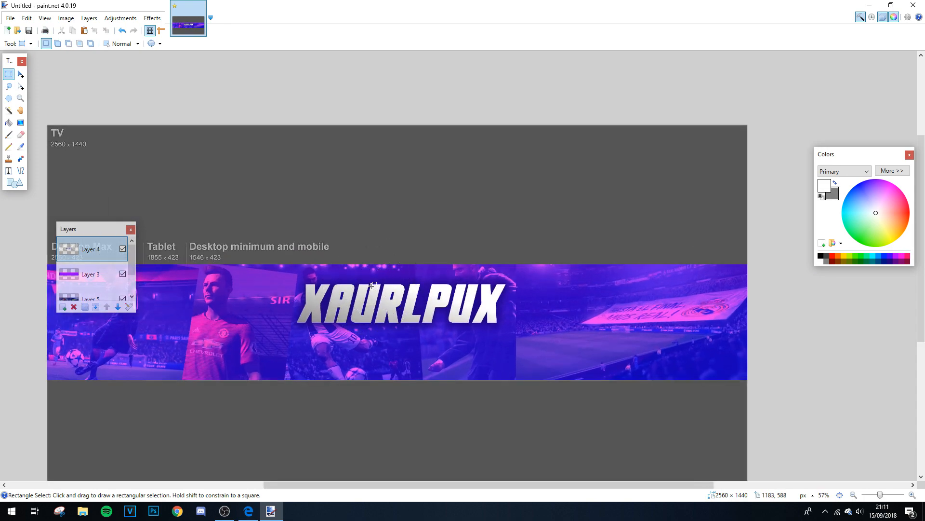
scroll(368, 282, "down", 3)
scroll(361, 268, "up", 2)
scroll(353, 217, "down", 3)
scroll(351, 226, "up", 1)
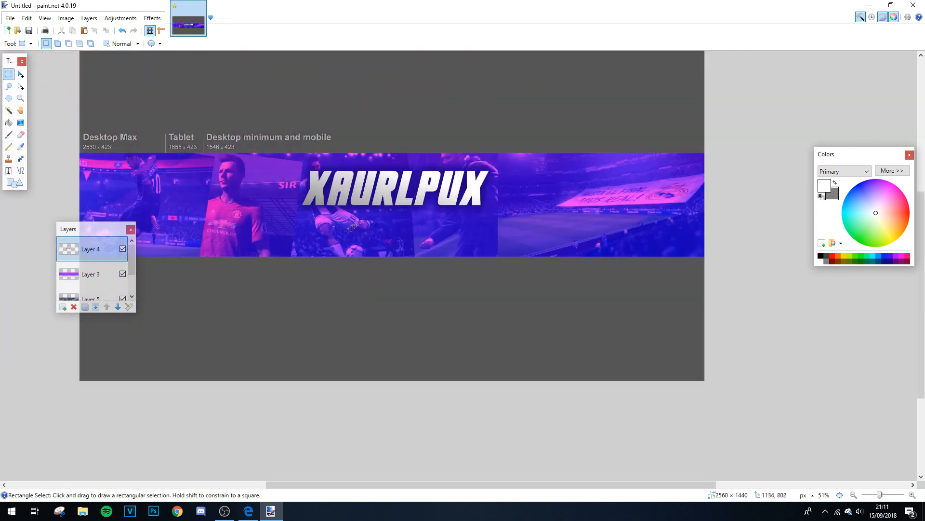
scroll(352, 227, "up", 3)
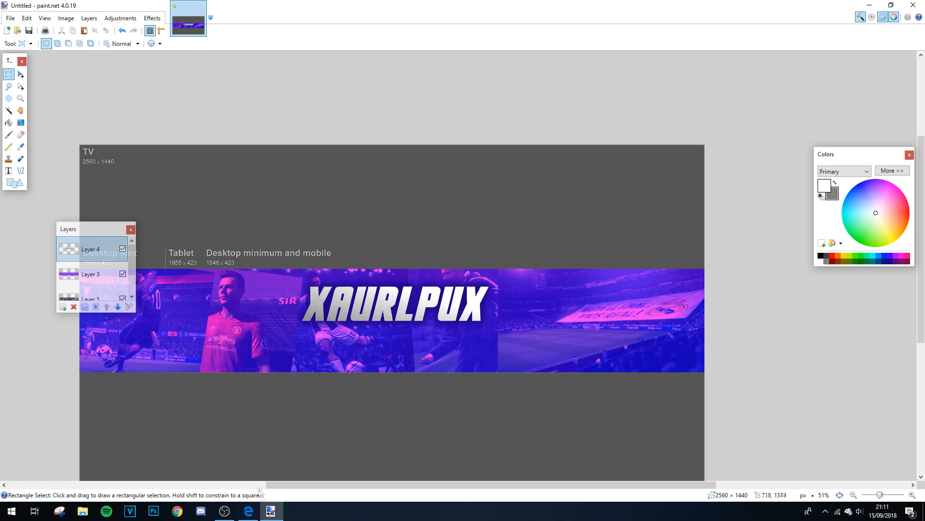
- Switch to Microsoft Edge and search Bing Images for "twitter logo" in place of the blue gradient search
left_click(249, 511)
scroll(316, 182, "down", 10)
scroll(198, 111, "up", 10)
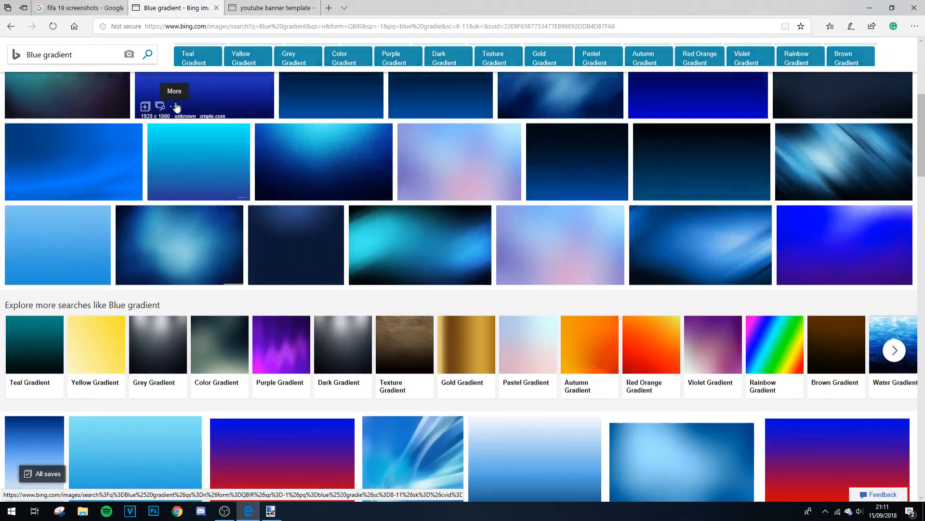
left_click(195, 60)
key("BackSpace")
type("twitter logo")
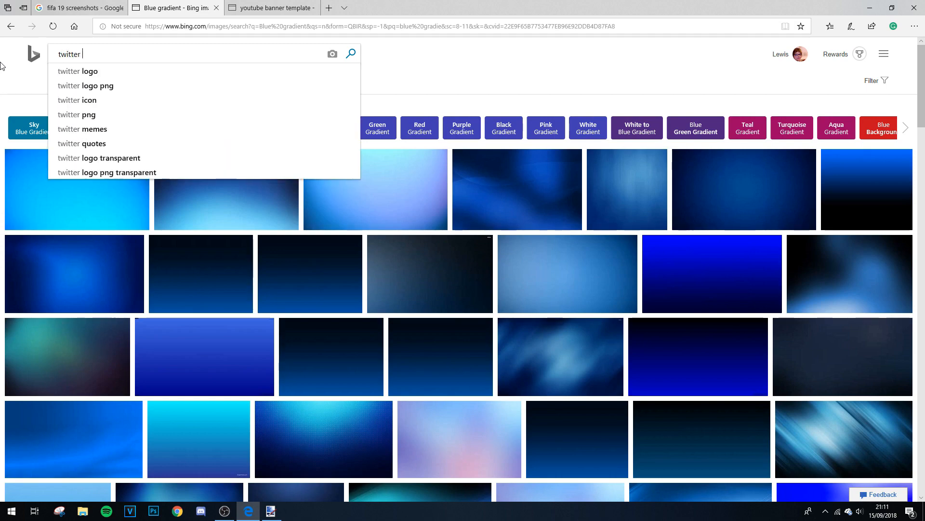
key("Return")
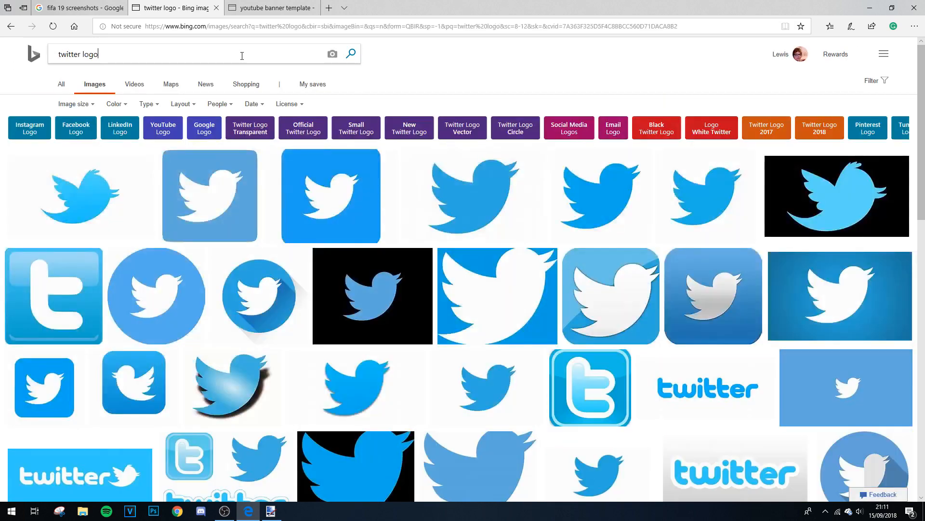
- Refine the Bing image search to "twitter logo png"
left_click(242, 56)
type("png")
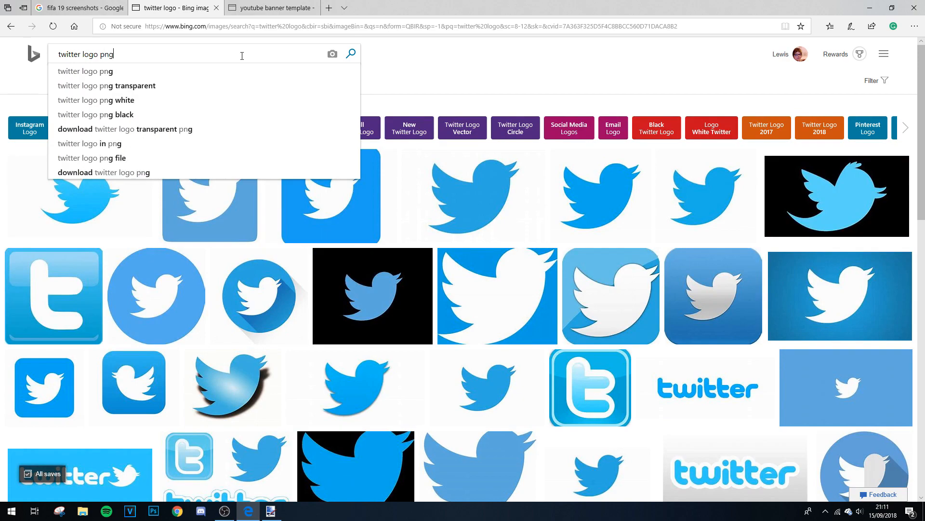
key("Return")
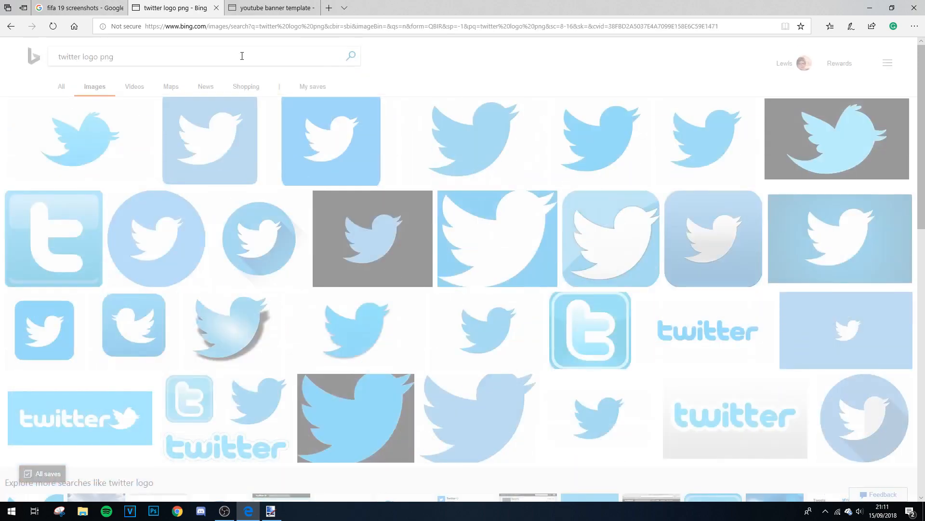
- Open the 600 × 488 transparent blue Twitter bird image from it.wikipedia.org and copy it
scroll(73, 149, "down", 2)
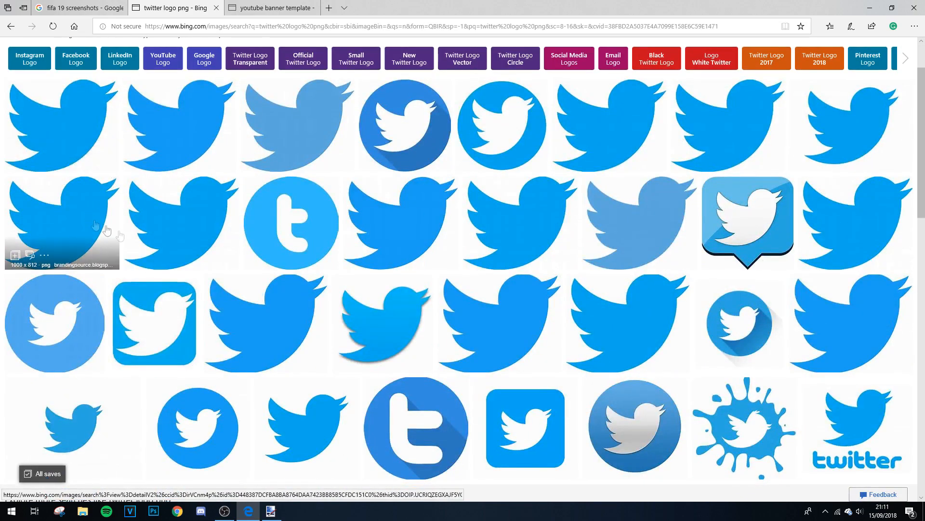
scroll(72, 241, "down", 2)
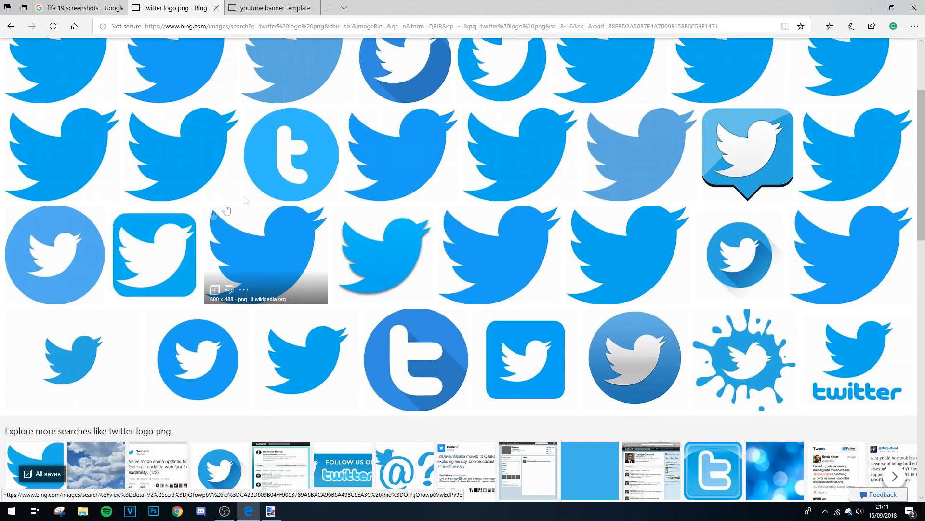
left_click(268, 277)
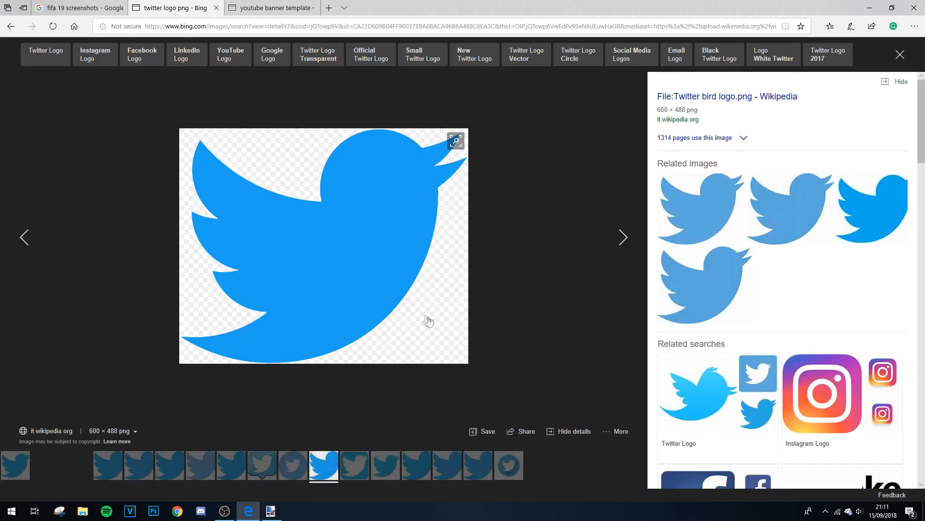
right_click(412, 307)
left_click(377, 349)
- Switch to paint.net, paste the Twitter bird on a new layer and shrink it to about 112 × 91 pixels under the title
left_click(271, 511)
key("ctrl+shift+n")
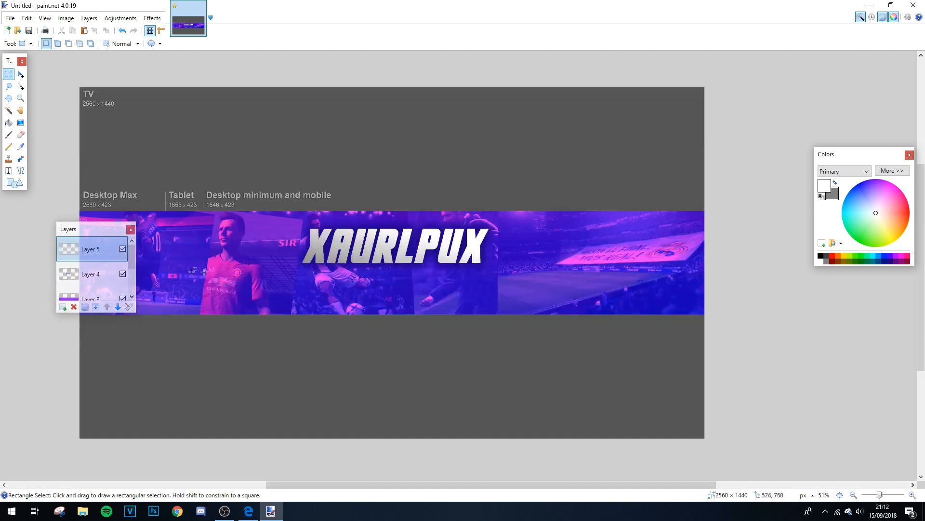
key("ctrl+v")
left_click_drag(242, 277, 402, 380)
left_click_drag(243, 250, 177, 301)
- Move the Twitter bird further left below the title, to about 830, 759
scroll(363, 346, "up", 5)
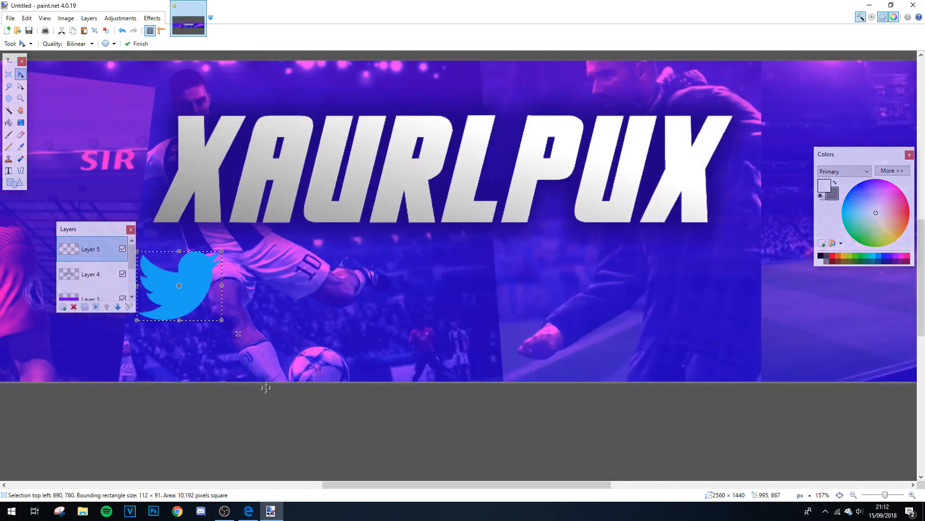
scroll(239, 415, "down", 3)
left_click_drag(225, 344, 202, 344)
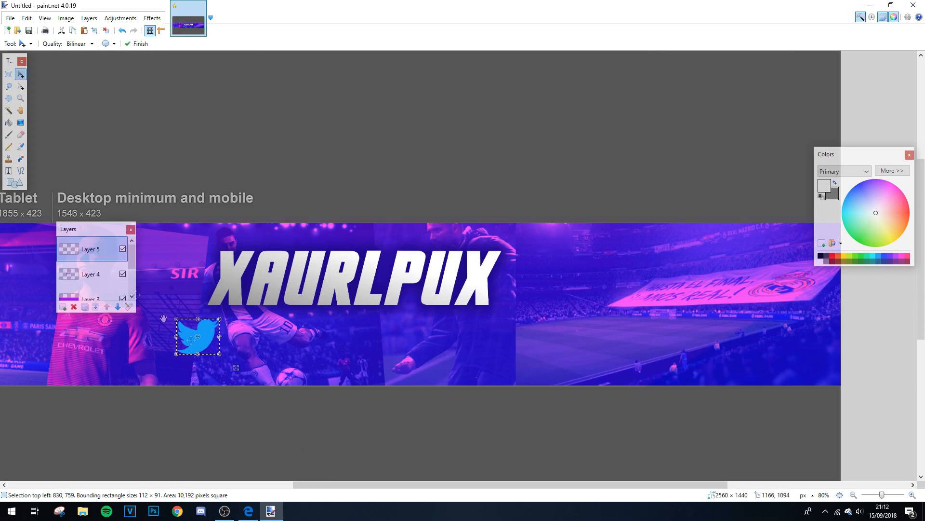
- Add another new layer and start a text line with a slash just right of the Twitter bird
left_click(8, 170)
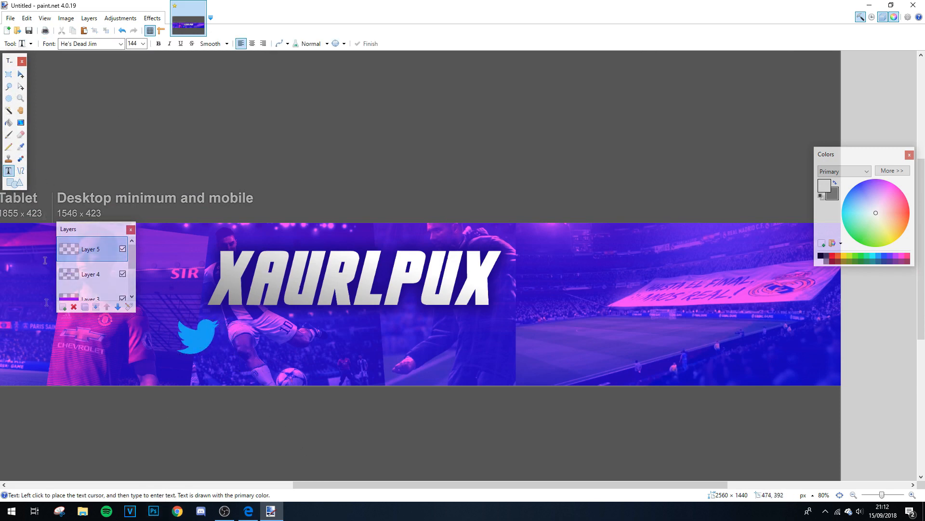
left_click(63, 307)
left_click(227, 351)
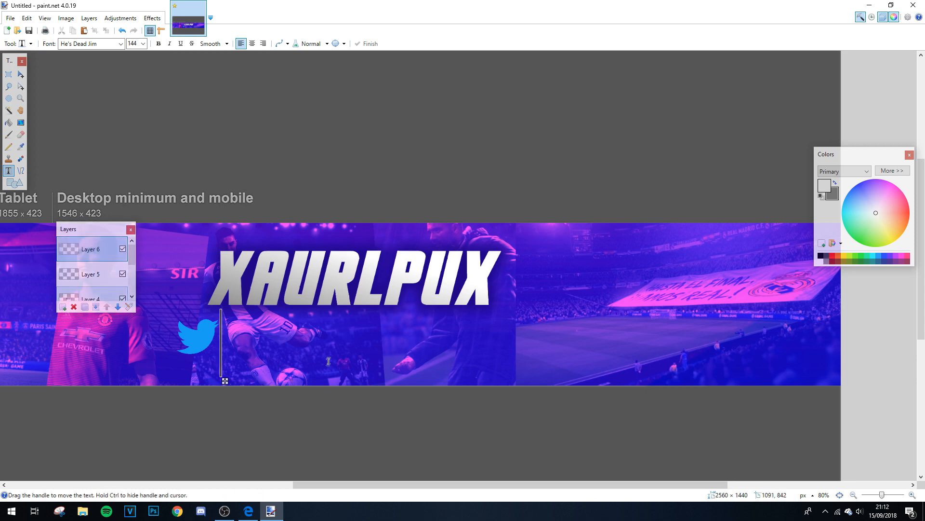
type("/")
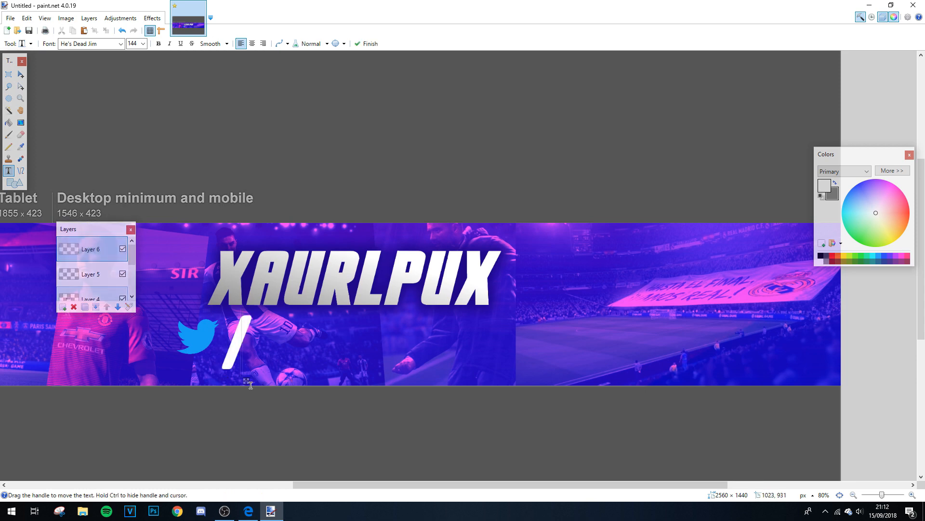
left_click_drag(246, 382, 240, 382)
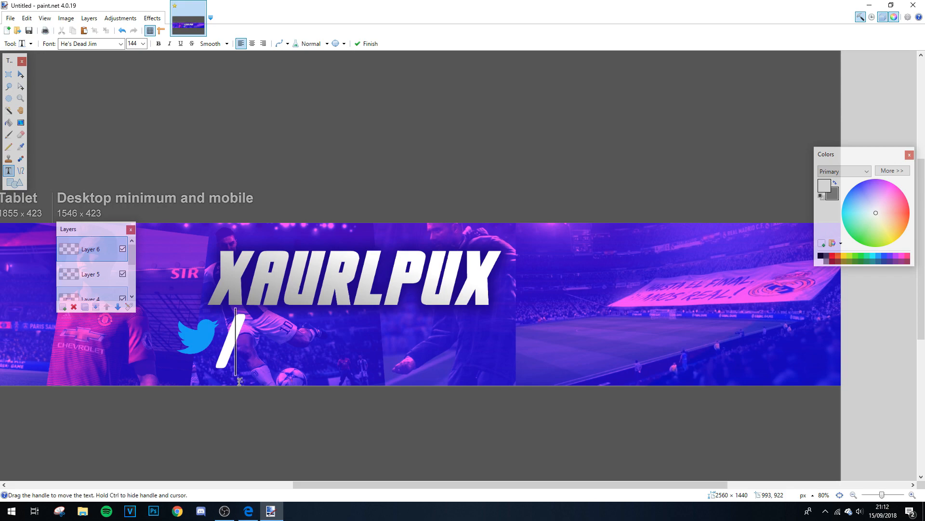
- Try the Bates Shower font on the slash and delete the character
left_click(120, 44)
scroll(118, 186, "up", 7)
scroll(145, 193, "up", 20)
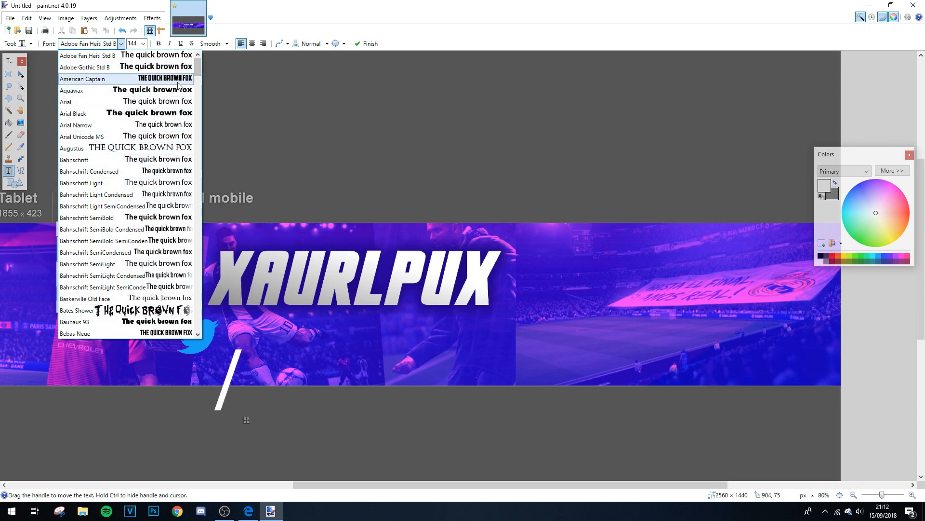
scroll(176, 90, "down", 6)
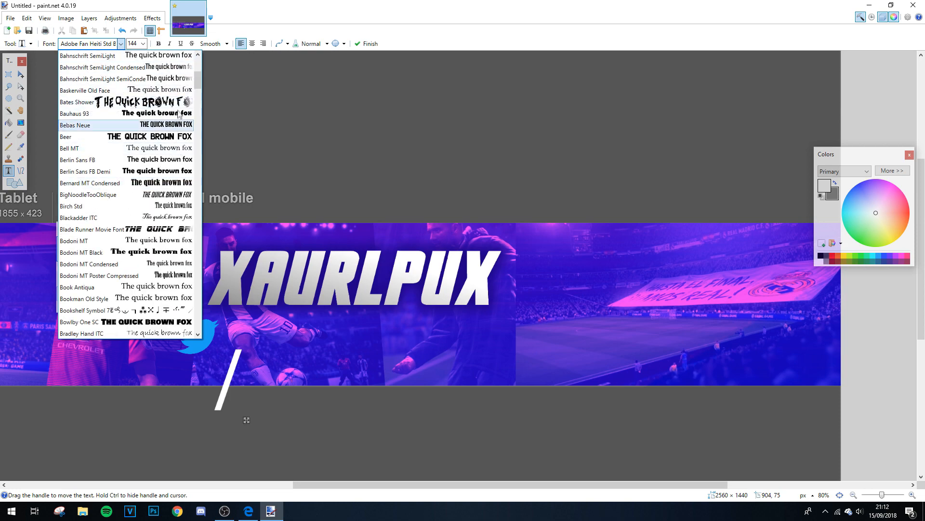
left_click(174, 101)
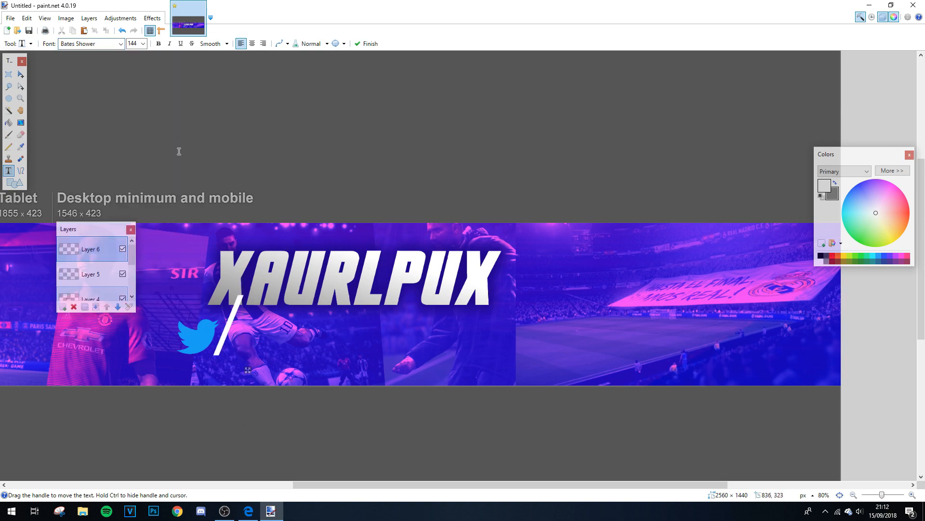
key("BackSpace")
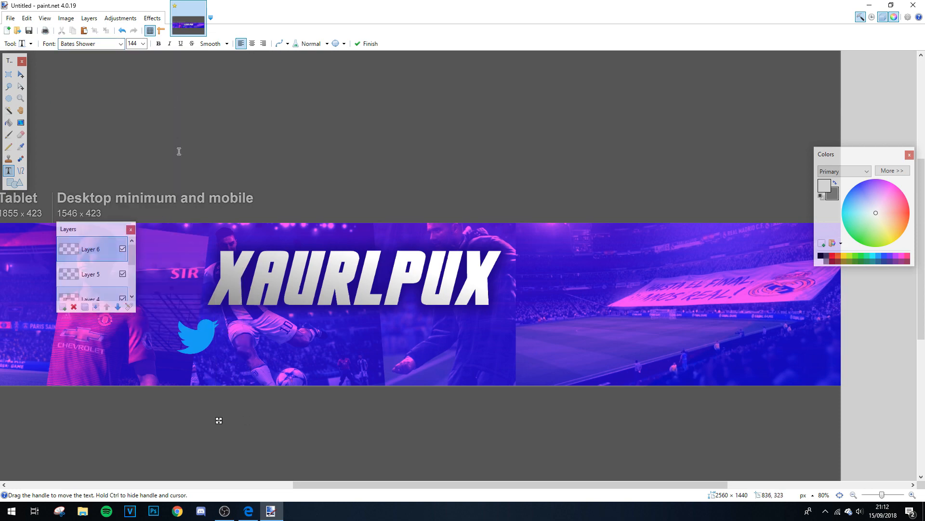
- Set the text font to He's Dead Jim at size 84
left_click(122, 44)
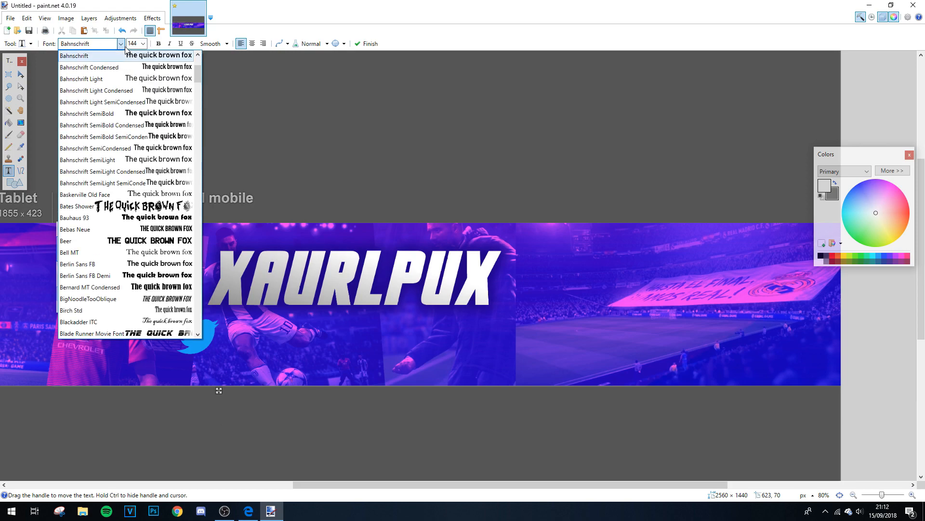
key("h")
scroll(161, 150, "down", 7)
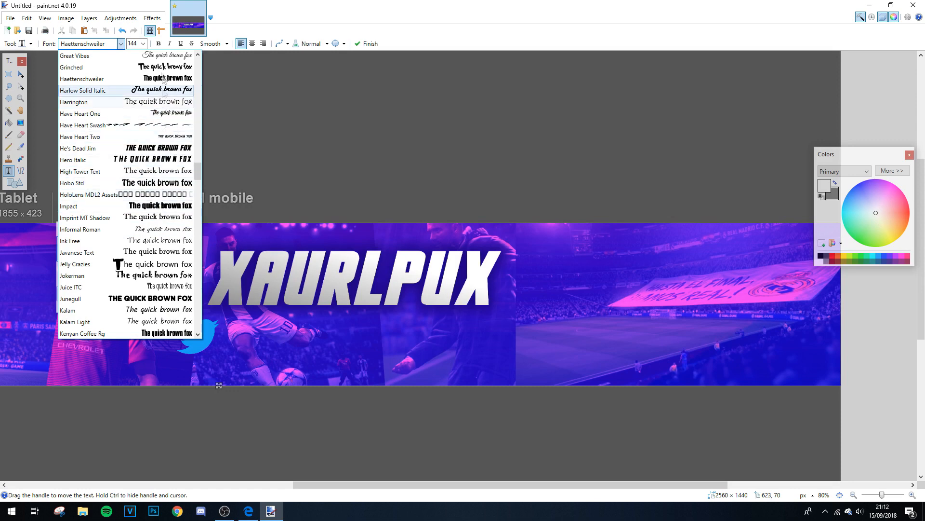
left_click(157, 148)
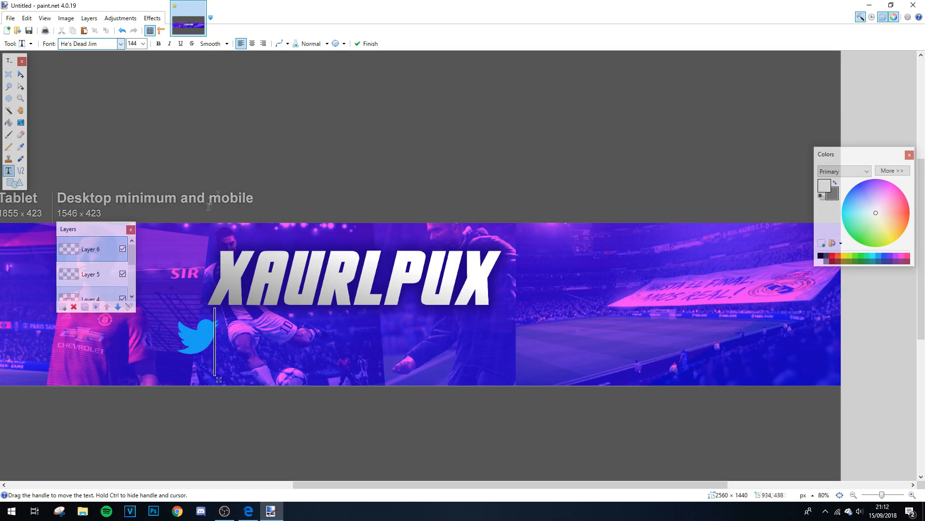
left_click(143, 44)
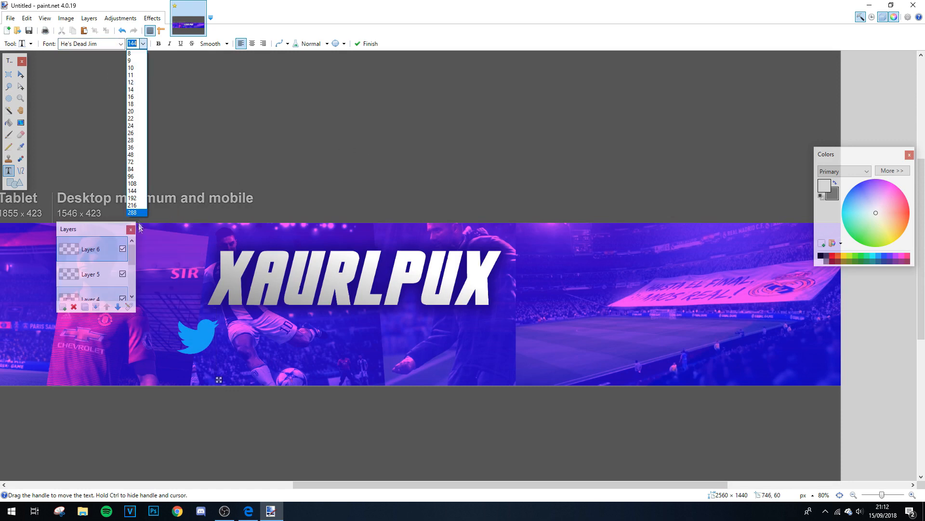
left_click(138, 173)
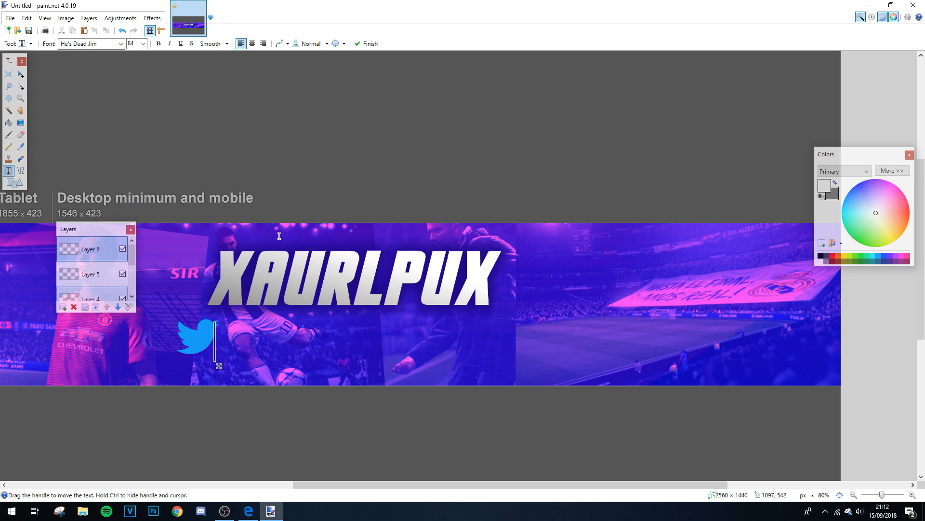
left_click_drag(232, 366, 232, 365)
type("/IT")
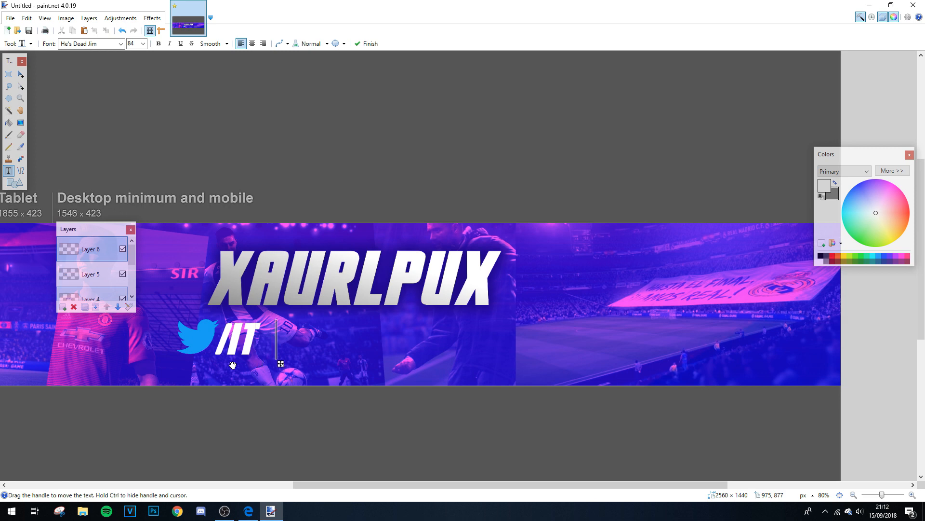
type("ALIANCAFU")
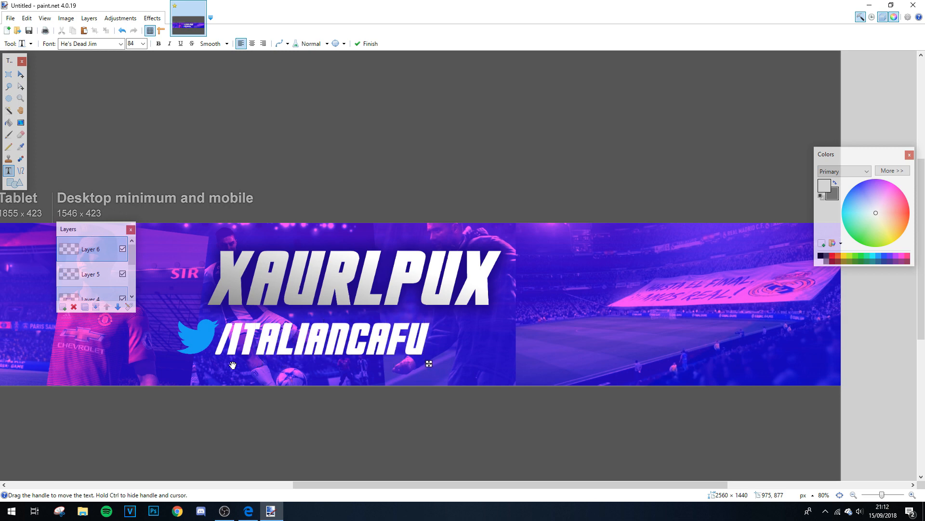
- Select the handle text with a rectangle, scale the selection down to about 407 × 100 pixels beside the Twitter bird, and deselect it
left_click(8, 73)
left_click_drag(203, 312, 444, 371)
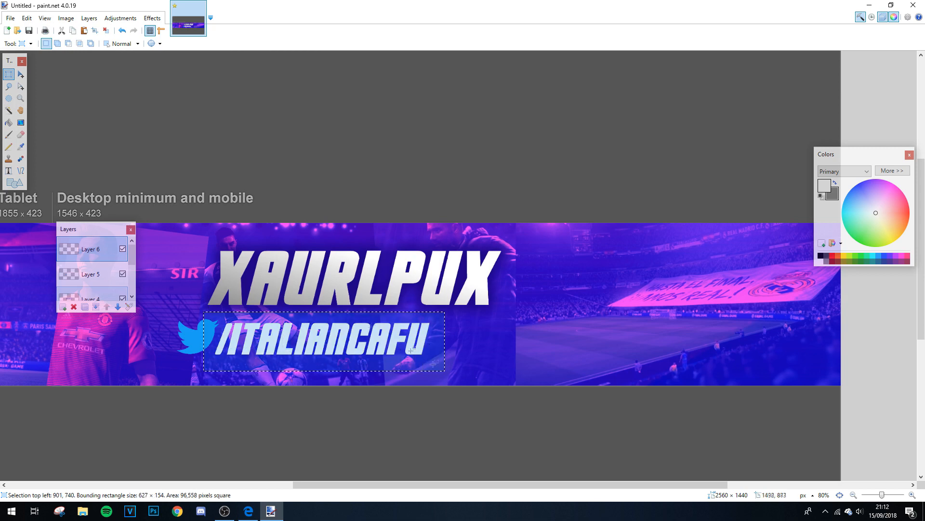
left_click(21, 74)
left_click_drag(208, 309, 228, 340)
scroll(320, 372, "down", 2)
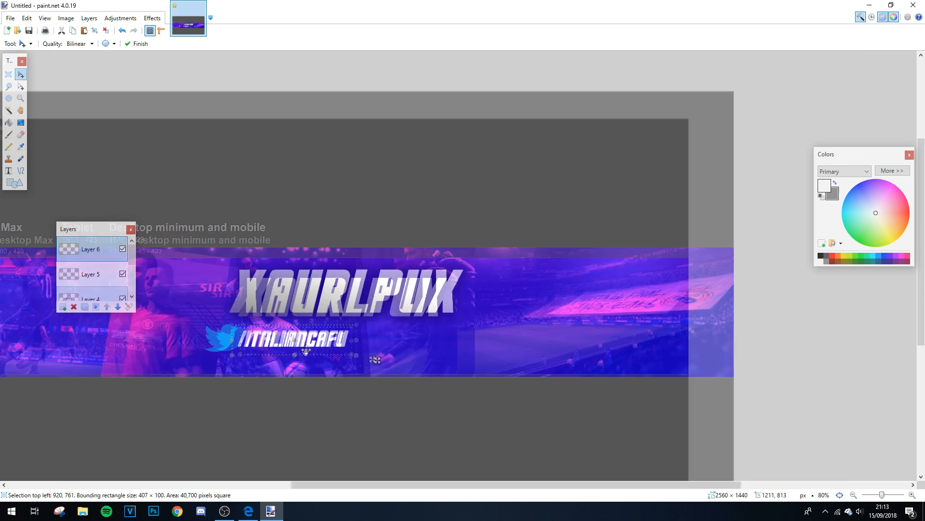
scroll(320, 371, "up", 4)
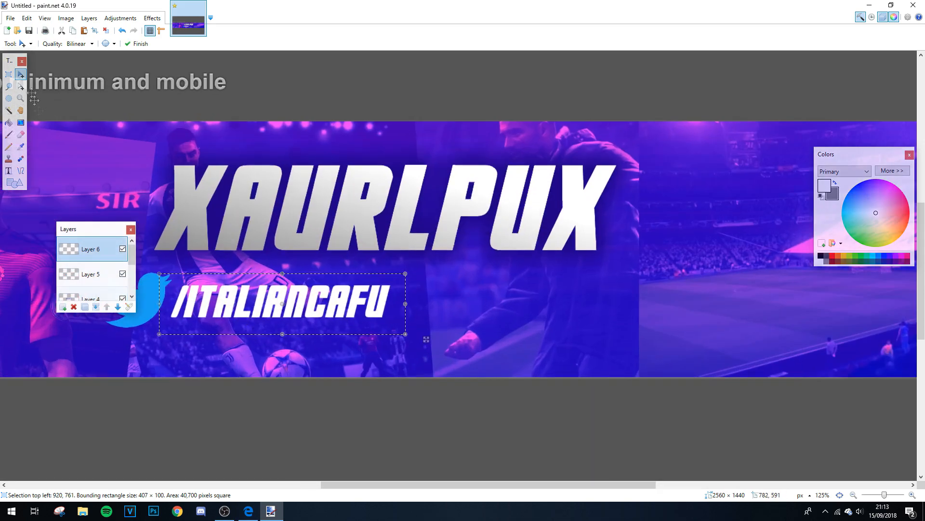
left_click(9, 74)
left_click(202, 327)
scroll(202, 327, "down", 3)
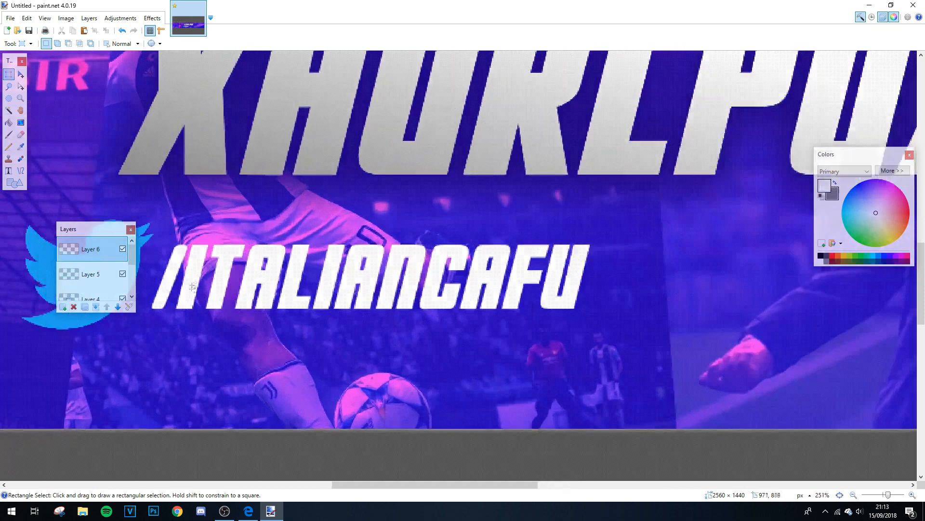
scroll(322, 335, "down", 1)
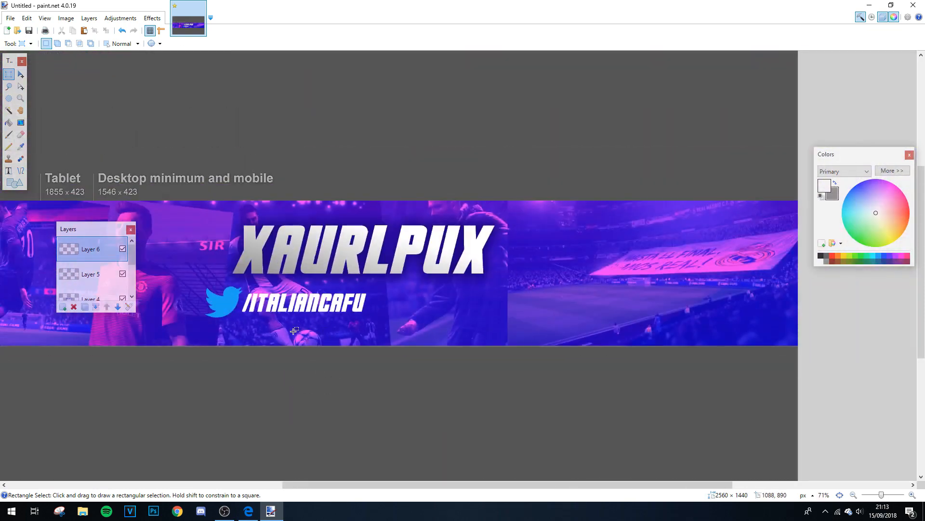